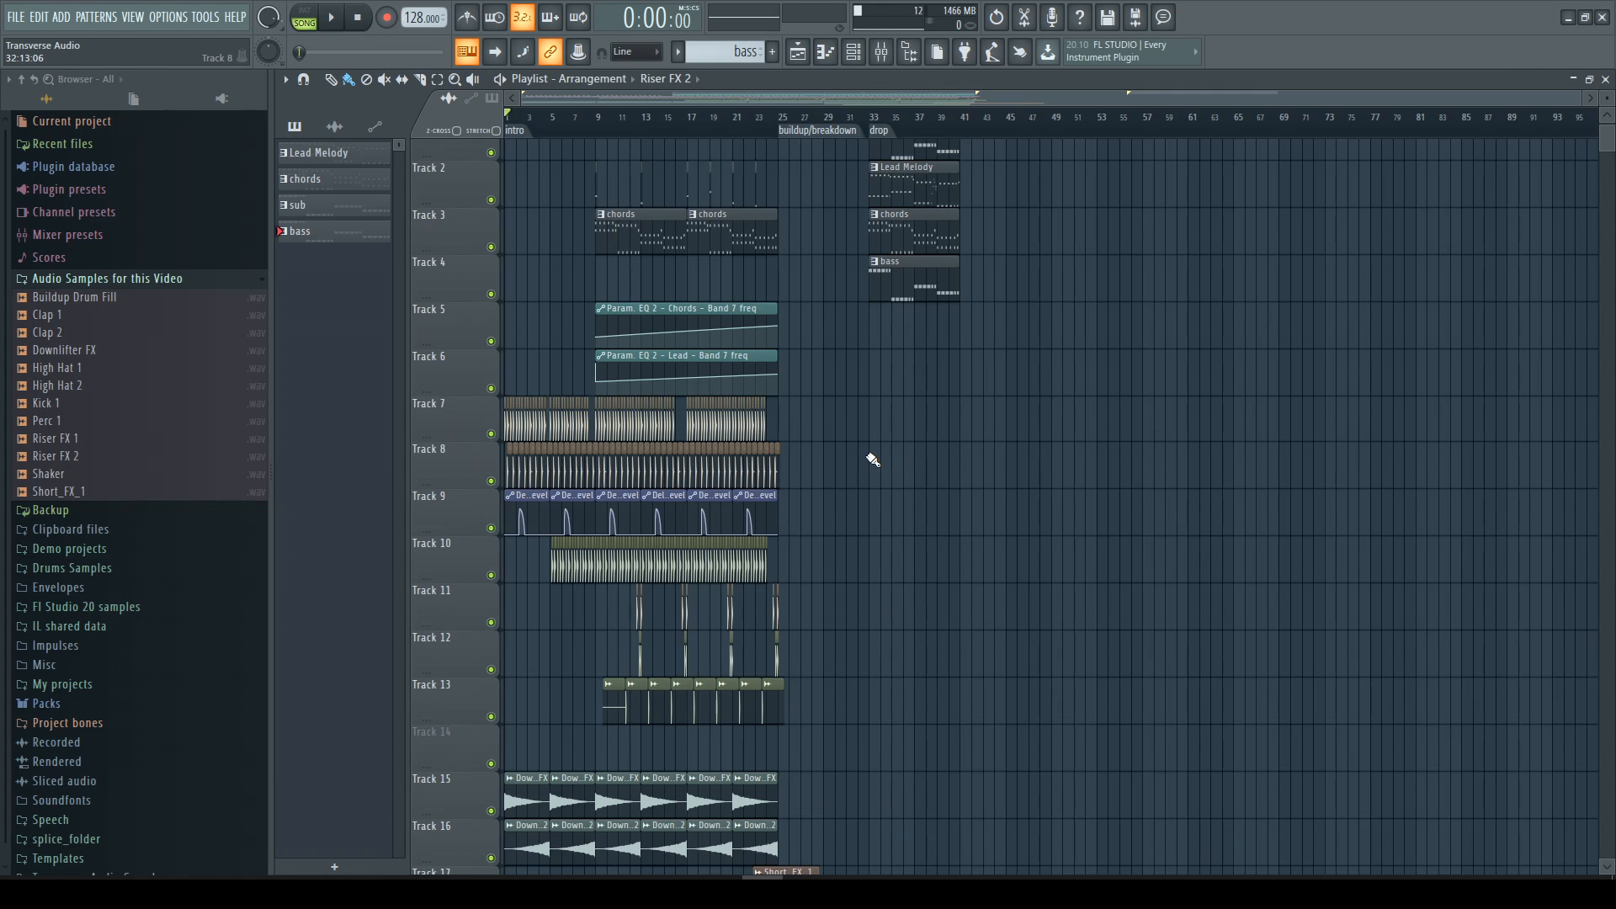
# Examine the arrangement's intro, buildup/breakdown and drop sections and the empty timeline from bar 41 to past bar 65.
pyautogui.scroll(1, 873, 459)
pyautogui.scroll(2, 858, 457)
pyautogui.hscroll(-3, 812, 139)
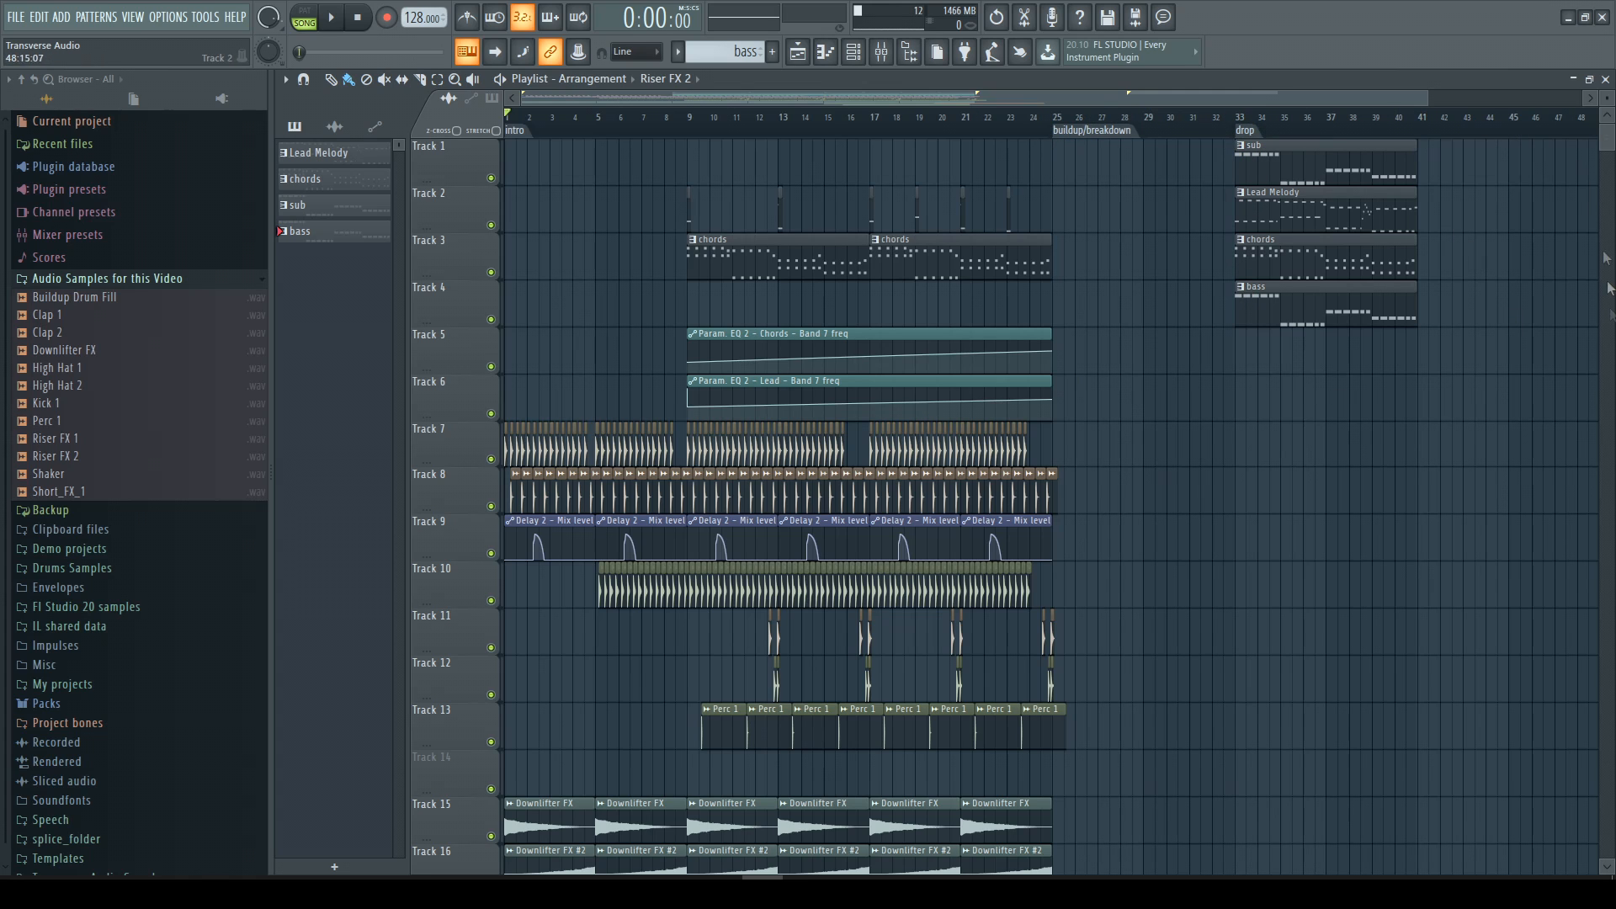
pyautogui.moveTo(1207, 94); pyautogui.dragTo(1422, 101)
pyautogui.scroll(-2, 1138, 192)
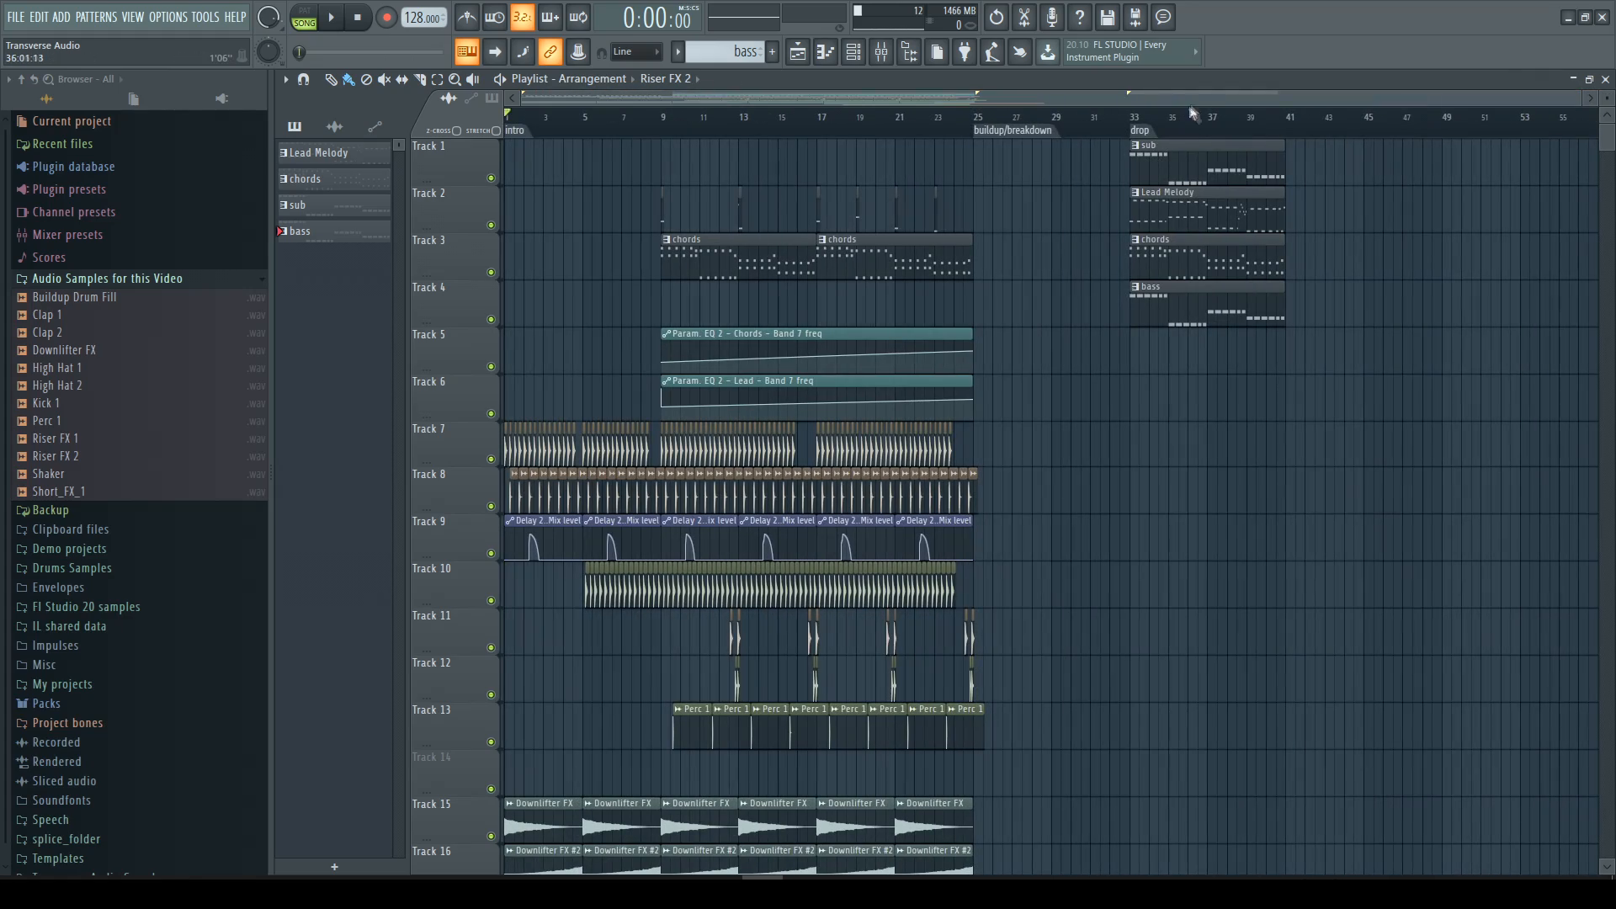
pyautogui.moveTo(1094, 100); pyautogui.dragTo(1212, 143)
pyautogui.rightClick(1176, 132)
pyautogui.click(1187, 137)
pyautogui.moveTo(1176, 120); pyautogui.dragTo(1481, 138)
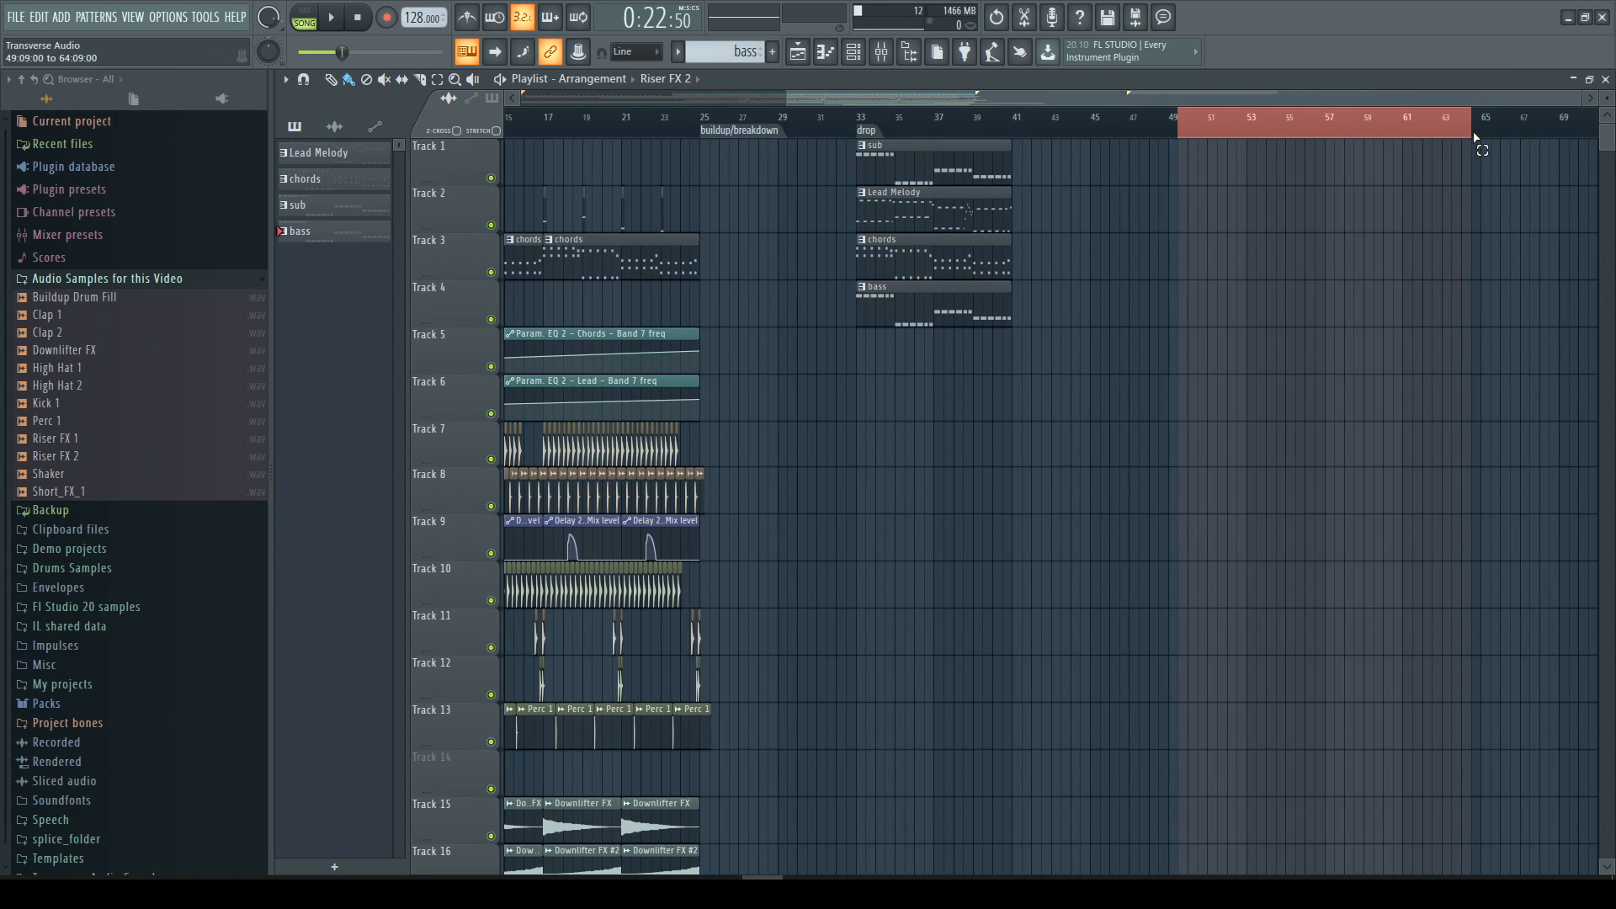
pyautogui.click(1442, 126)
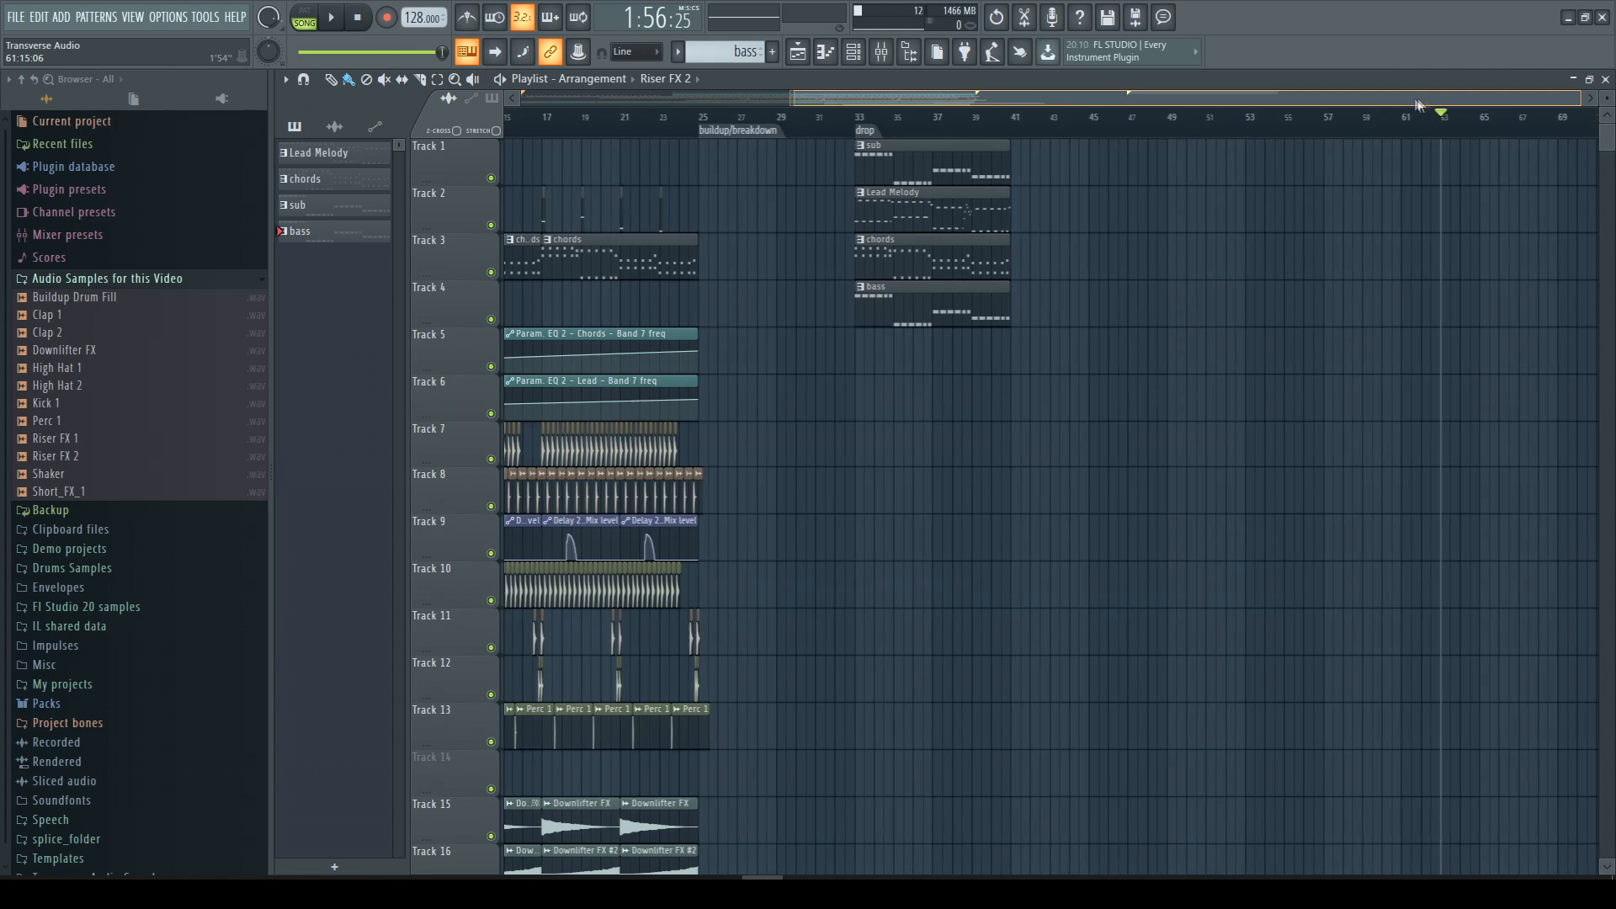
pyautogui.moveTo(1418, 100); pyautogui.dragTo(1563, 102)
pyautogui.moveTo(1333, 124); pyautogui.dragTo(1522, 168)
pyautogui.doubleClick(1241, 125)
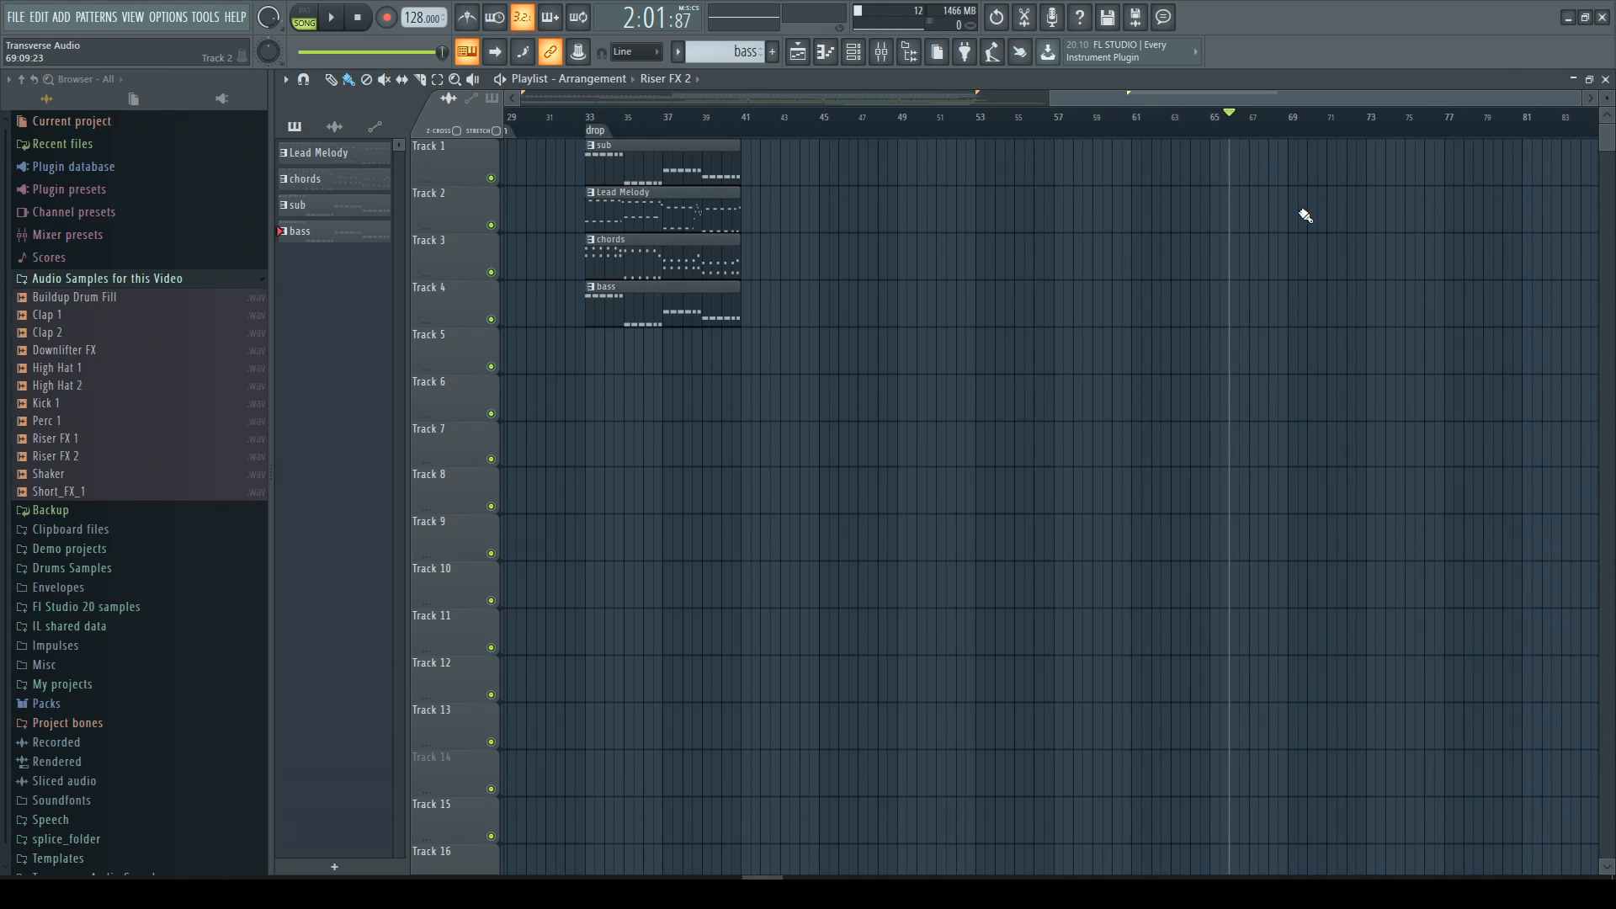
pyautogui.hscroll(-10, 1305, 216)
pyautogui.moveTo(1257, 96); pyautogui.dragTo(1075, 99)
pyautogui.click(1073, 116)
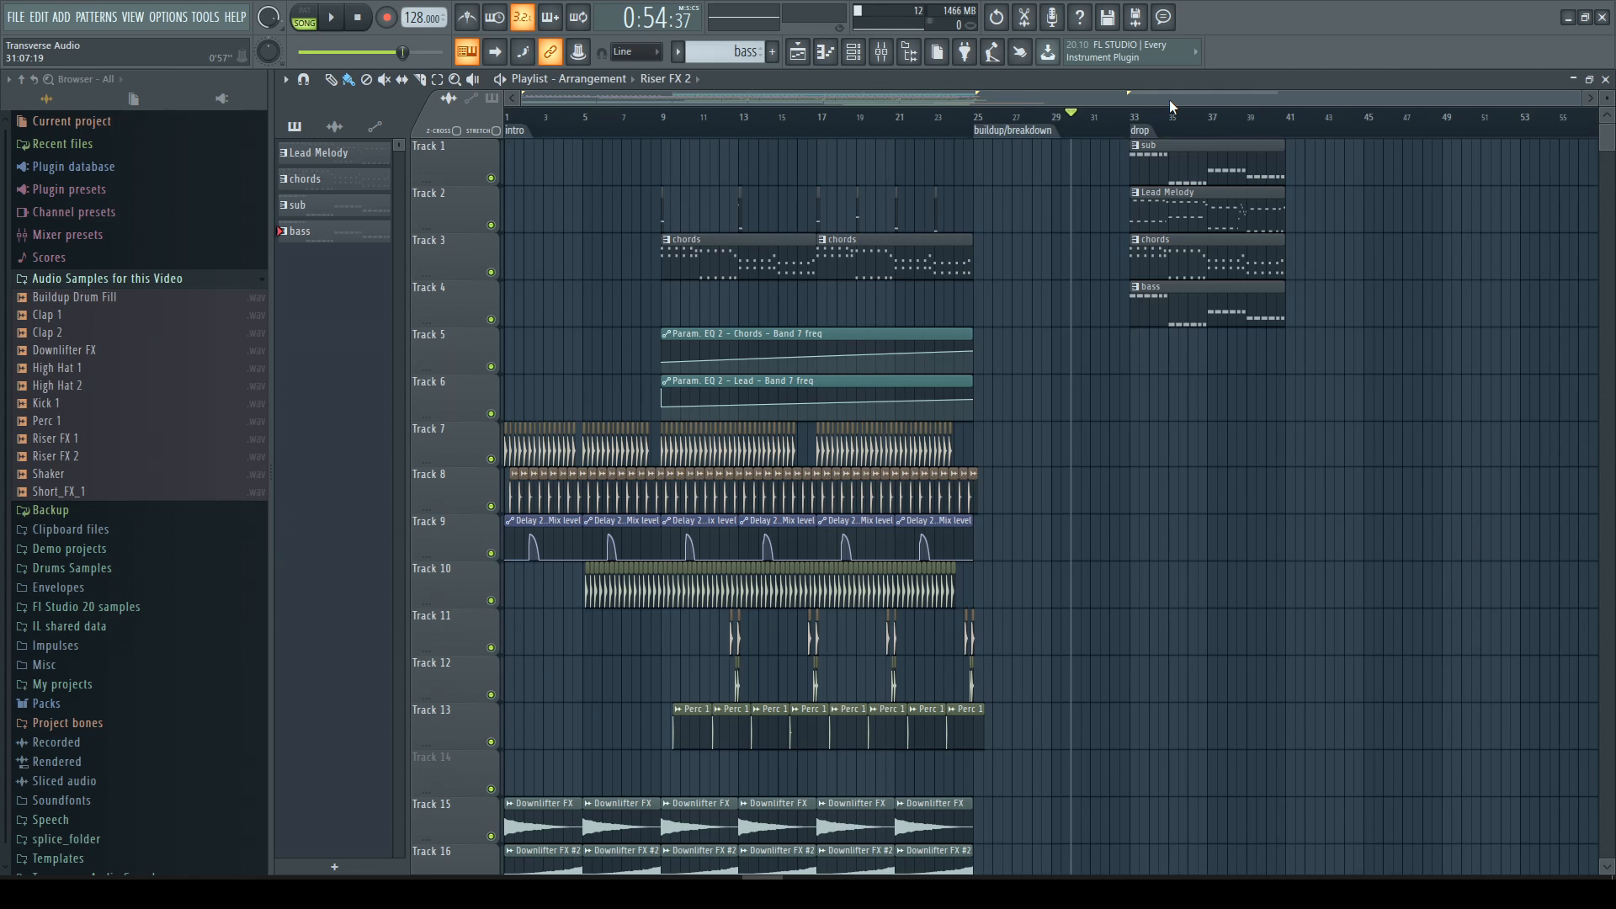
# Add a playlist time marker named "breakdown" at bar 49.
pyautogui.moveTo(1180, 96); pyautogui.dragTo(1438, 111)
pyautogui.rightClick(1187, 136)
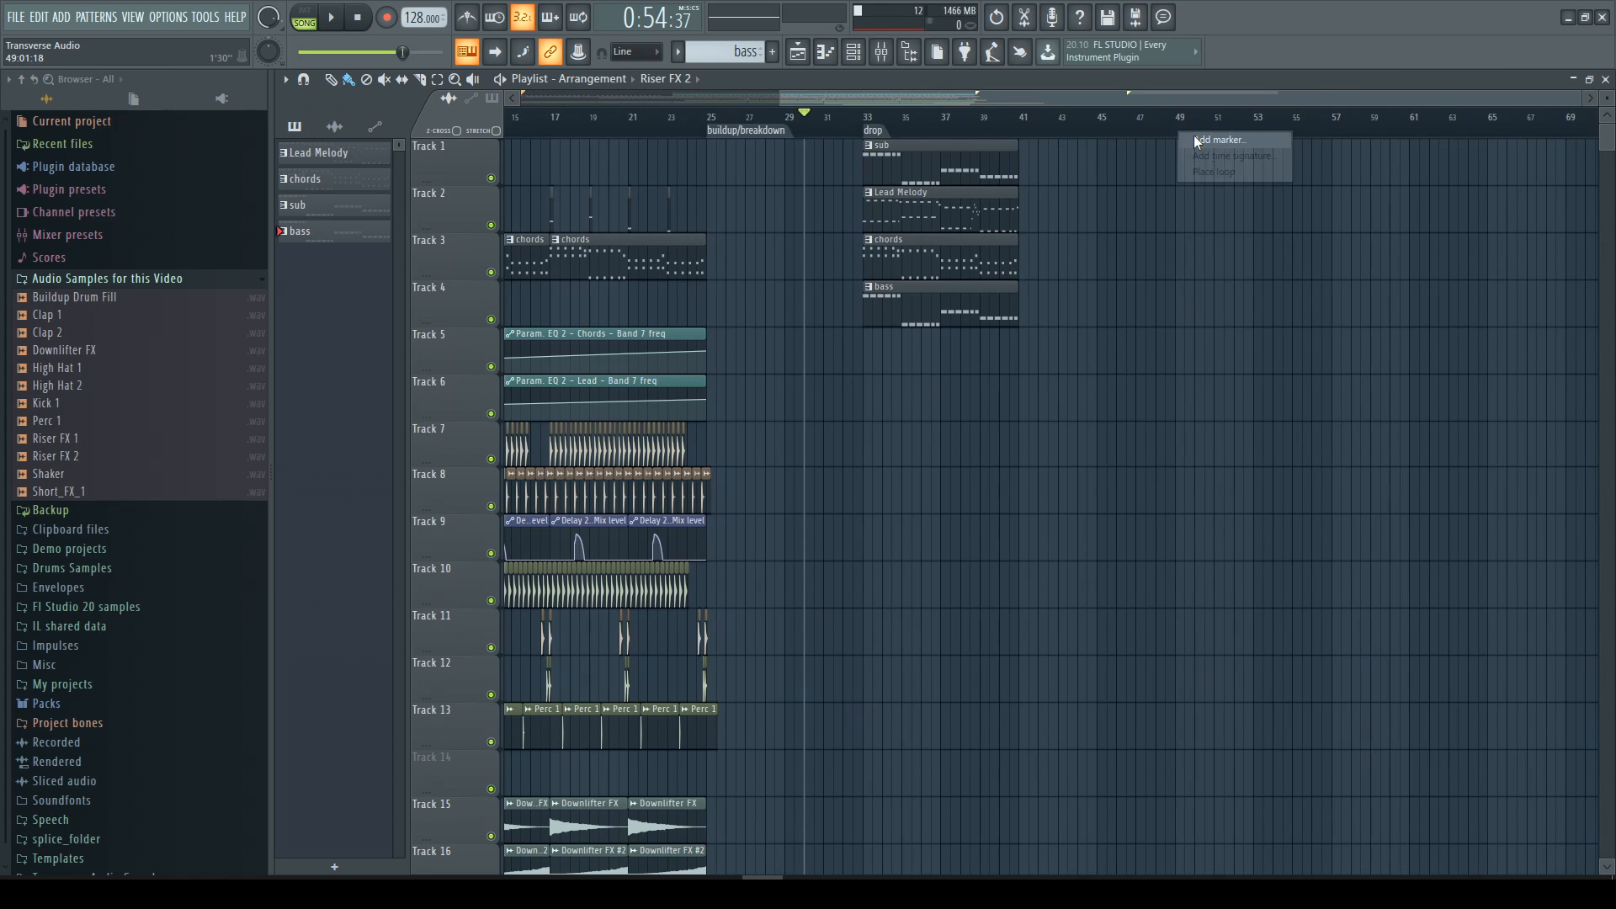
pyautogui.click(1194, 135)
pyautogui.write('breakdown')
pyautogui.press('Return')
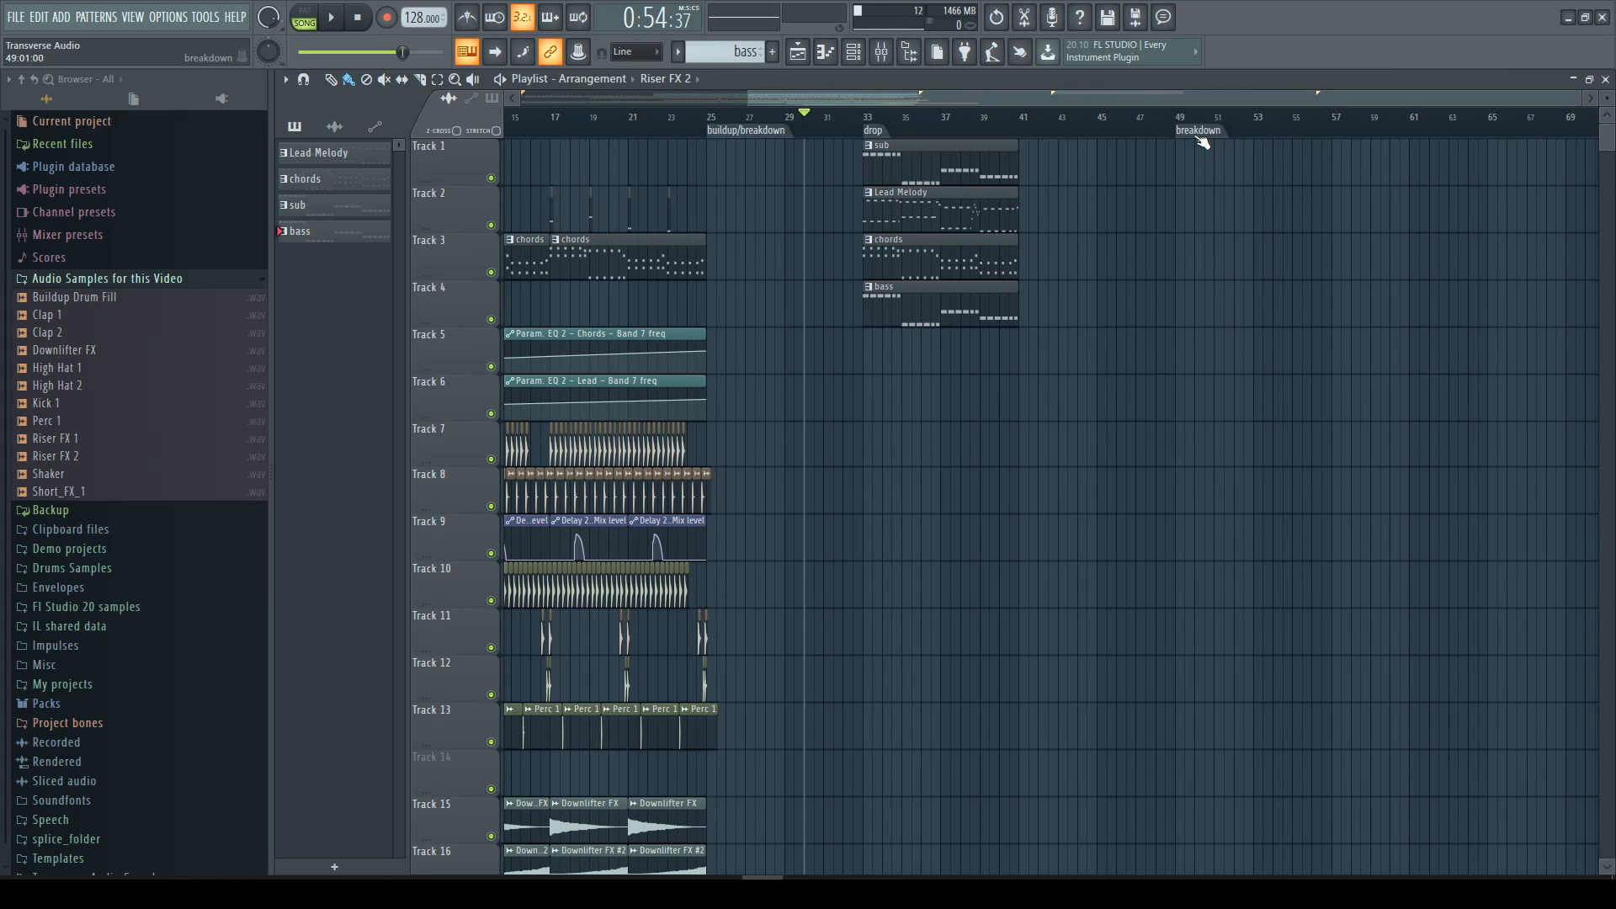
# Add a playlist time marker named "drop 2" at bar 65.
pyautogui.moveTo(1245, 108); pyautogui.dragTo(1457, 104)
pyautogui.rightClick(1248, 141)
pyautogui.click(1257, 135)
pyautogui.write('drop 2')
pyautogui.press('Return')
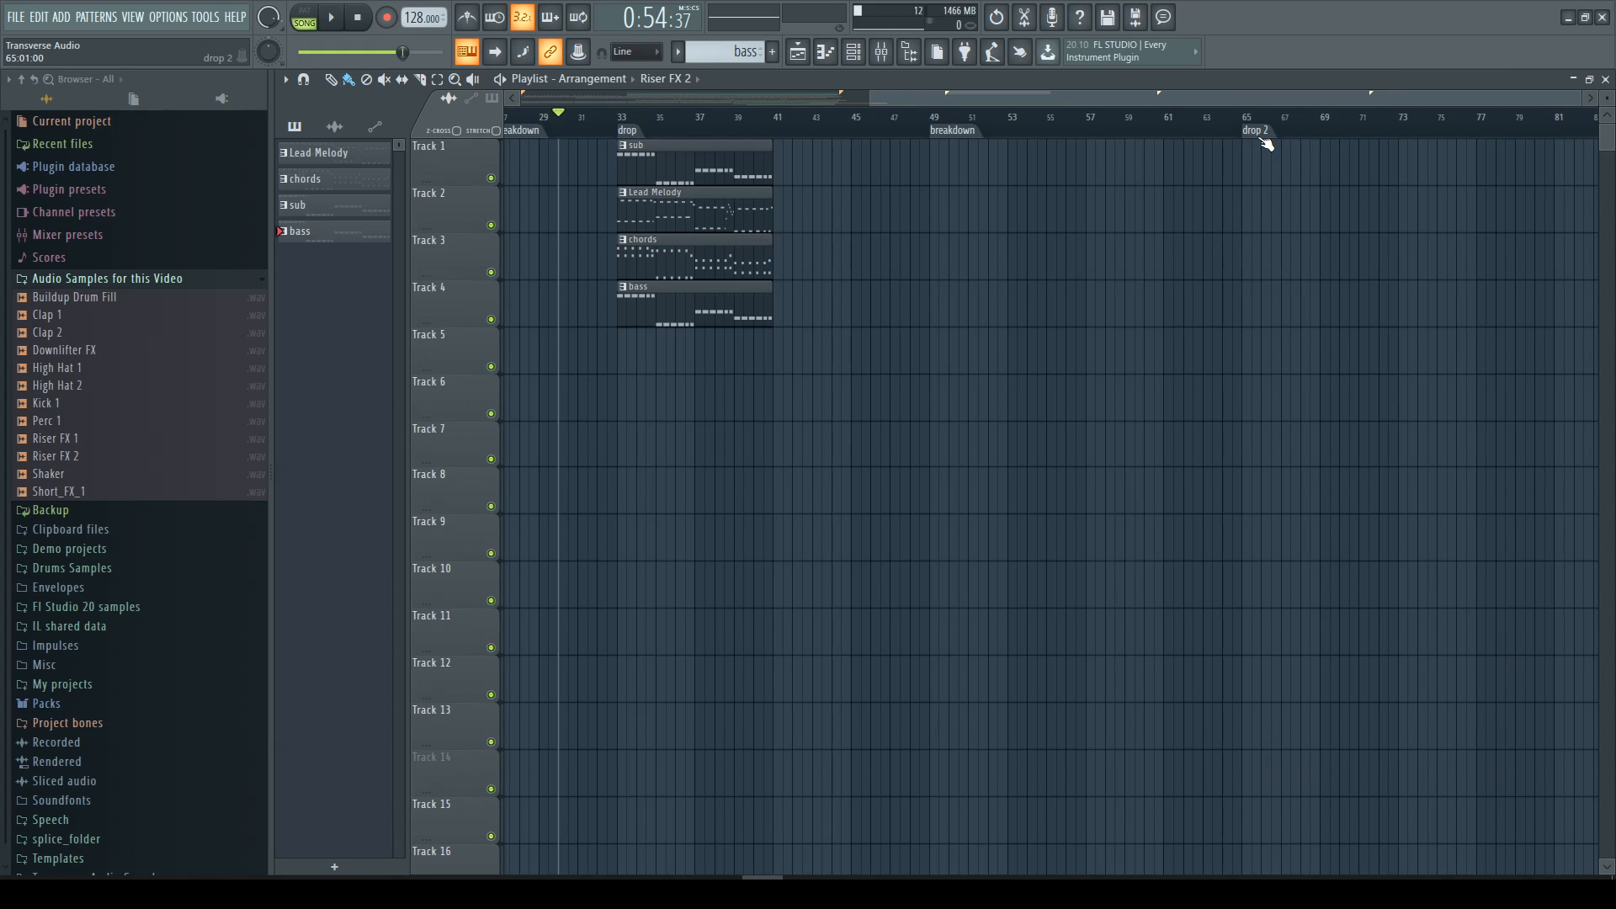
# Add a playlist time marker named "outro" at bar 81.
pyautogui.rightClick(1564, 143)
pyautogui.click(1542, 147)
pyautogui.write('outro')
pyautogui.press('Return')
pyautogui.moveTo(1475, 116); pyautogui.dragTo(1516, 117)
# Place a chords pattern on Track 3 and a Lead Melody pattern on Track 2, both starting at the buildup/breakdown marker, bar 25.
pyautogui.moveTo(1258, 99); pyautogui.dragTo(965, 105)
pyautogui.click(957, 121)
pyautogui.click(981, 123)
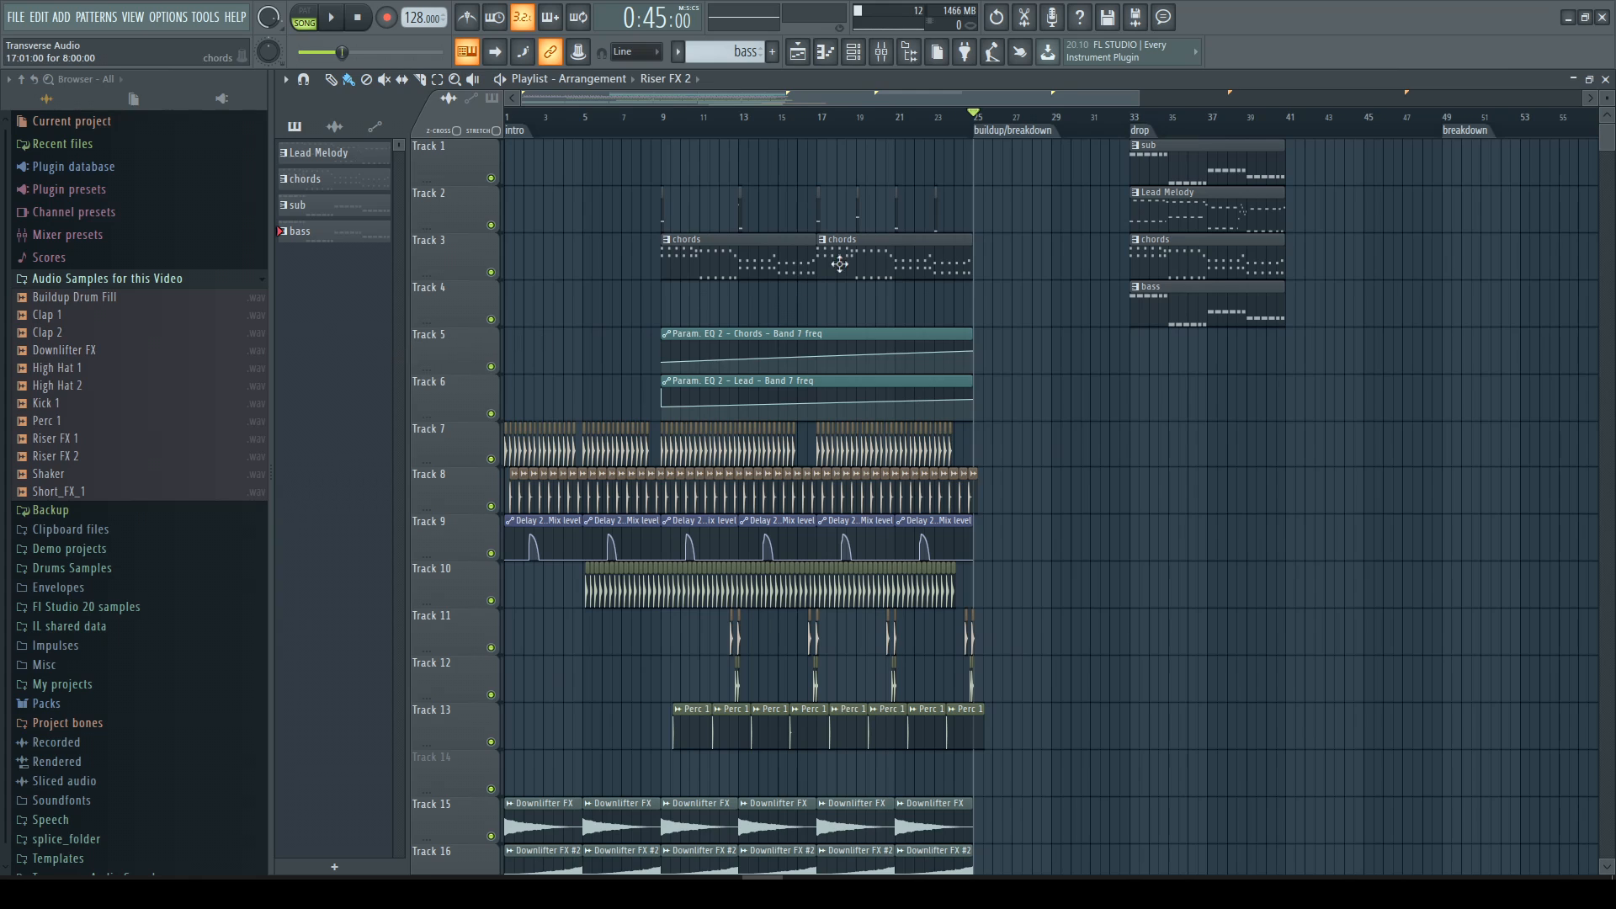
pyautogui.click(978, 264)
pyautogui.click(982, 266)
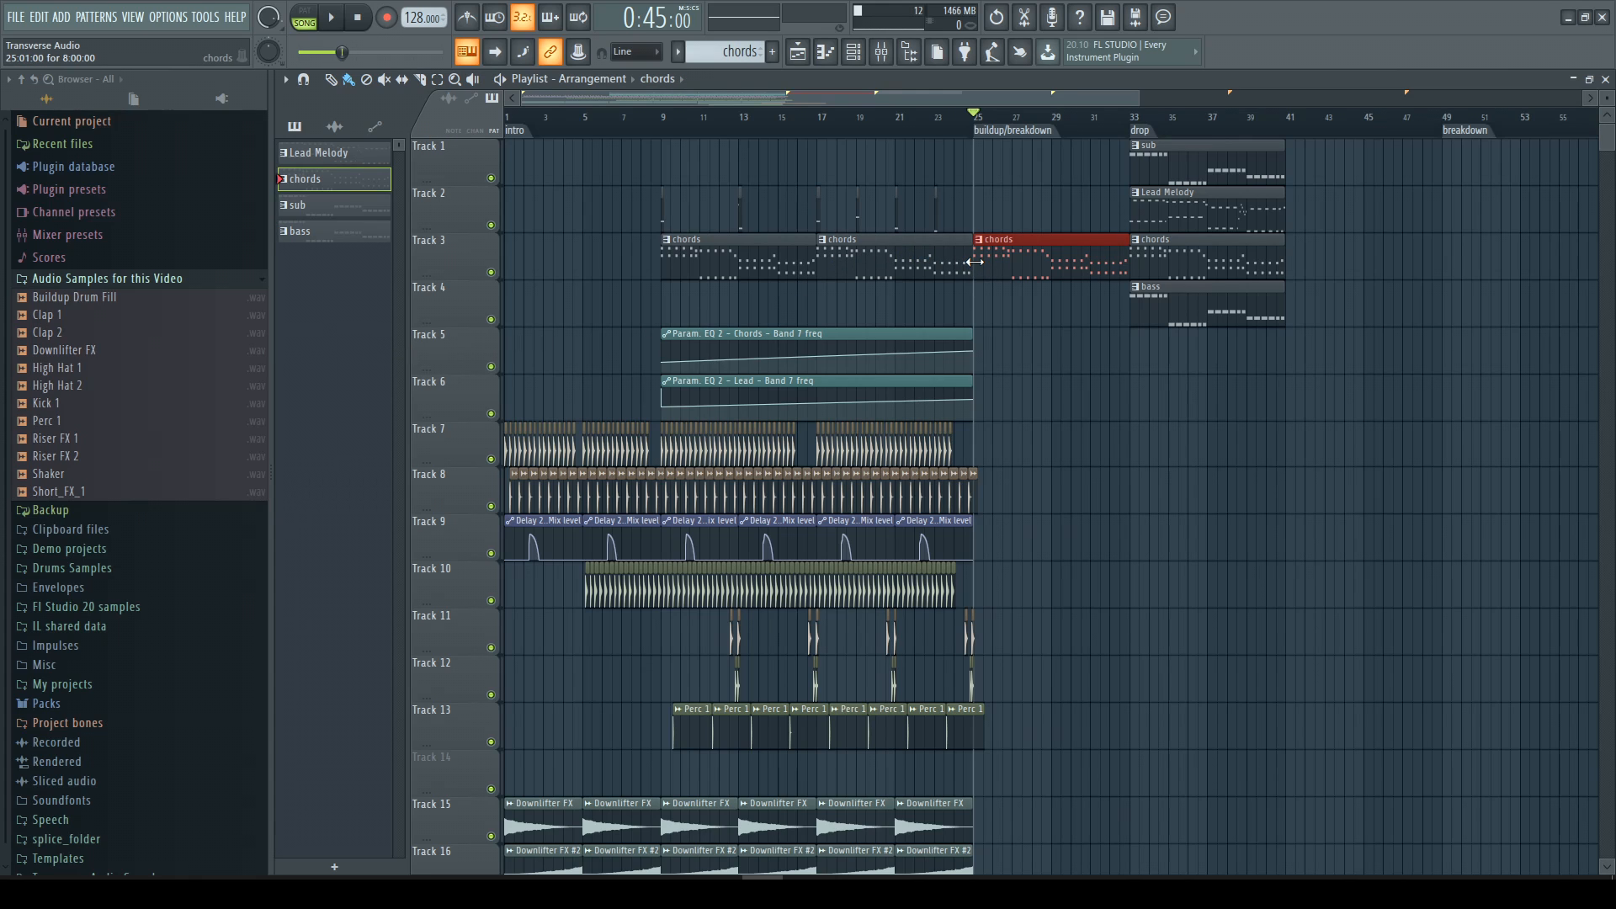
pyautogui.click(1166, 221)
pyautogui.click(979, 214)
# Extend the Chords and Lead Band 7 frequency automation clips to bar 33 and shape both as curves rising more steeply into the drop.
pyautogui.moveTo(973, 339); pyautogui.dragTo(1129, 339)
pyautogui.moveTo(973, 388); pyautogui.dragTo(1130, 390)
pyautogui.scroll(3, 1130, 392)
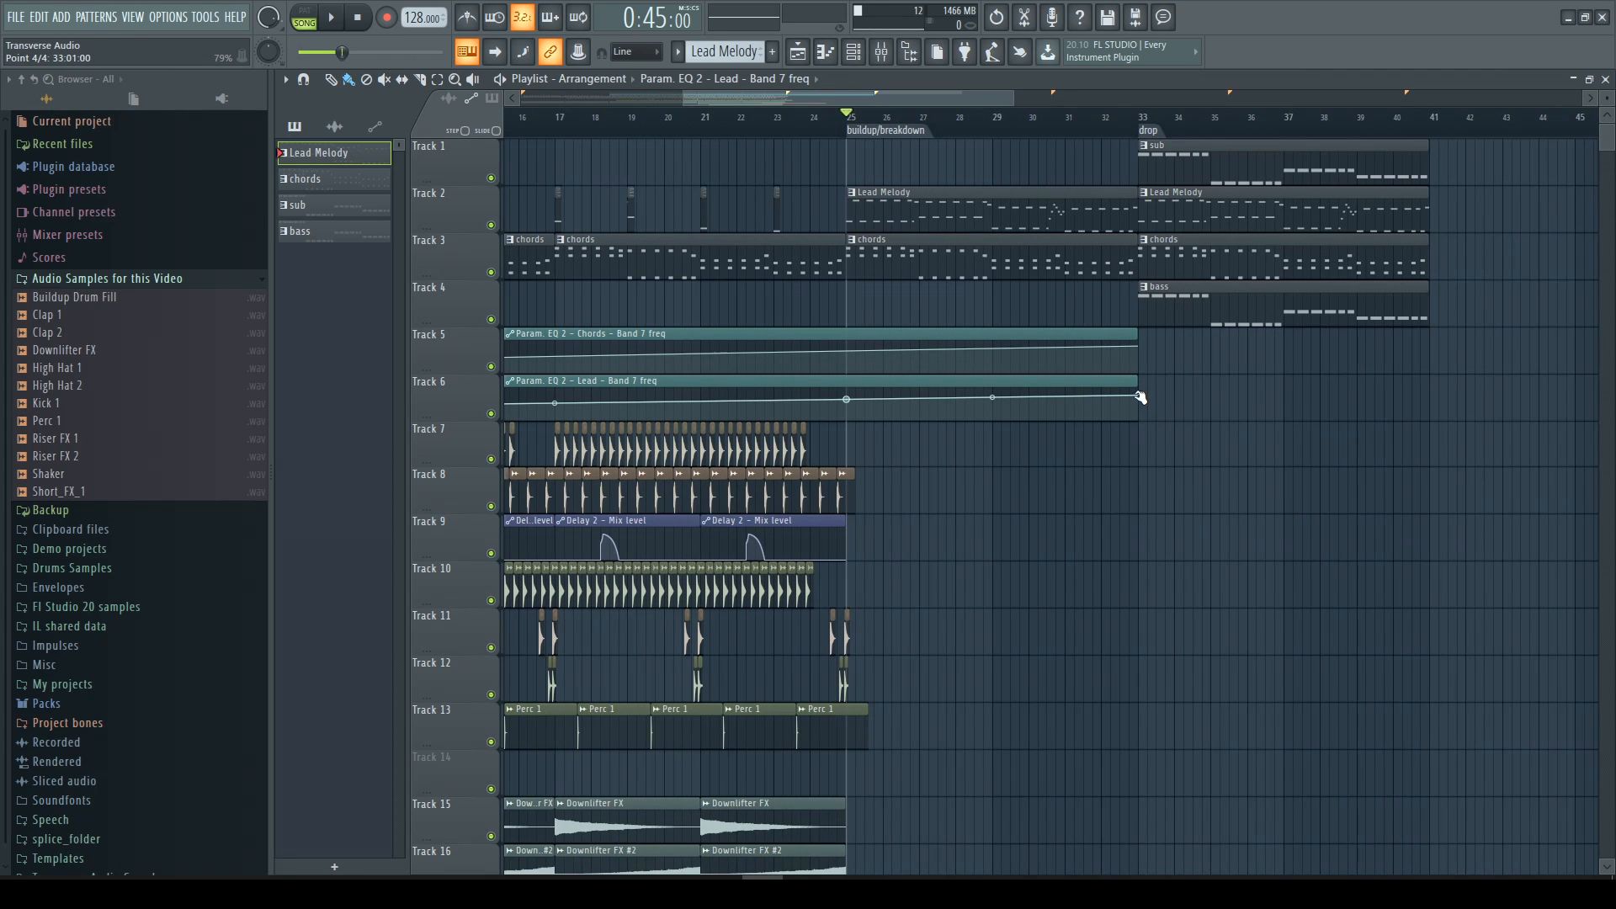
pyautogui.scroll(1, 1141, 397)
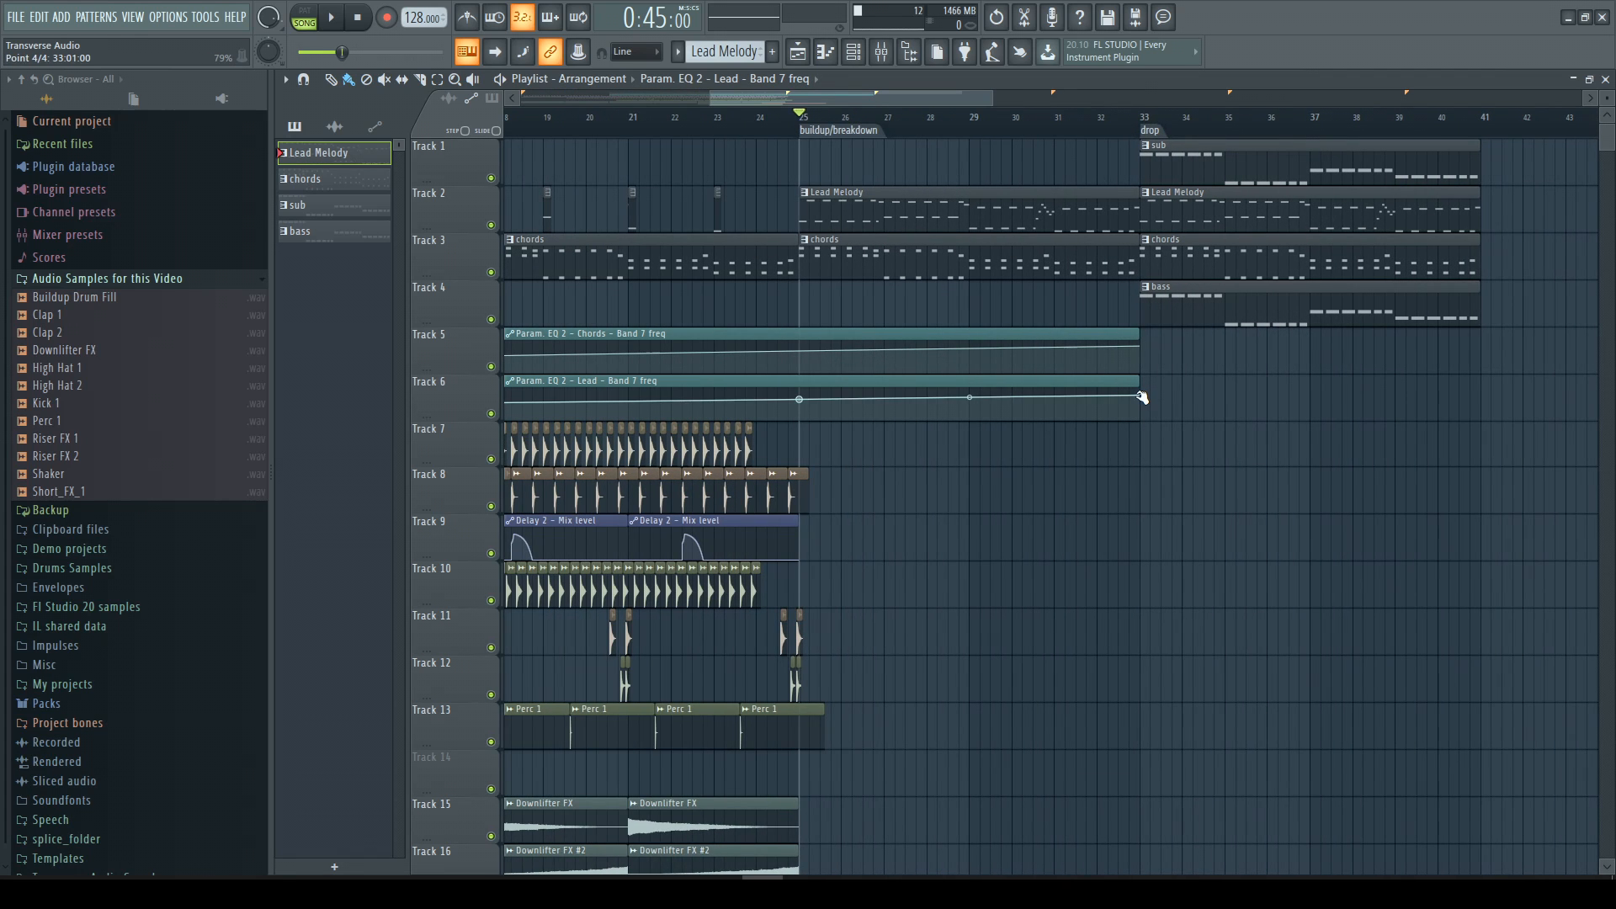
pyautogui.moveTo(1142, 397); pyautogui.dragTo(1142, 381)
pyautogui.moveTo(970, 394); pyautogui.dragTo(972, 400)
pyautogui.rightClick(1141, 346)
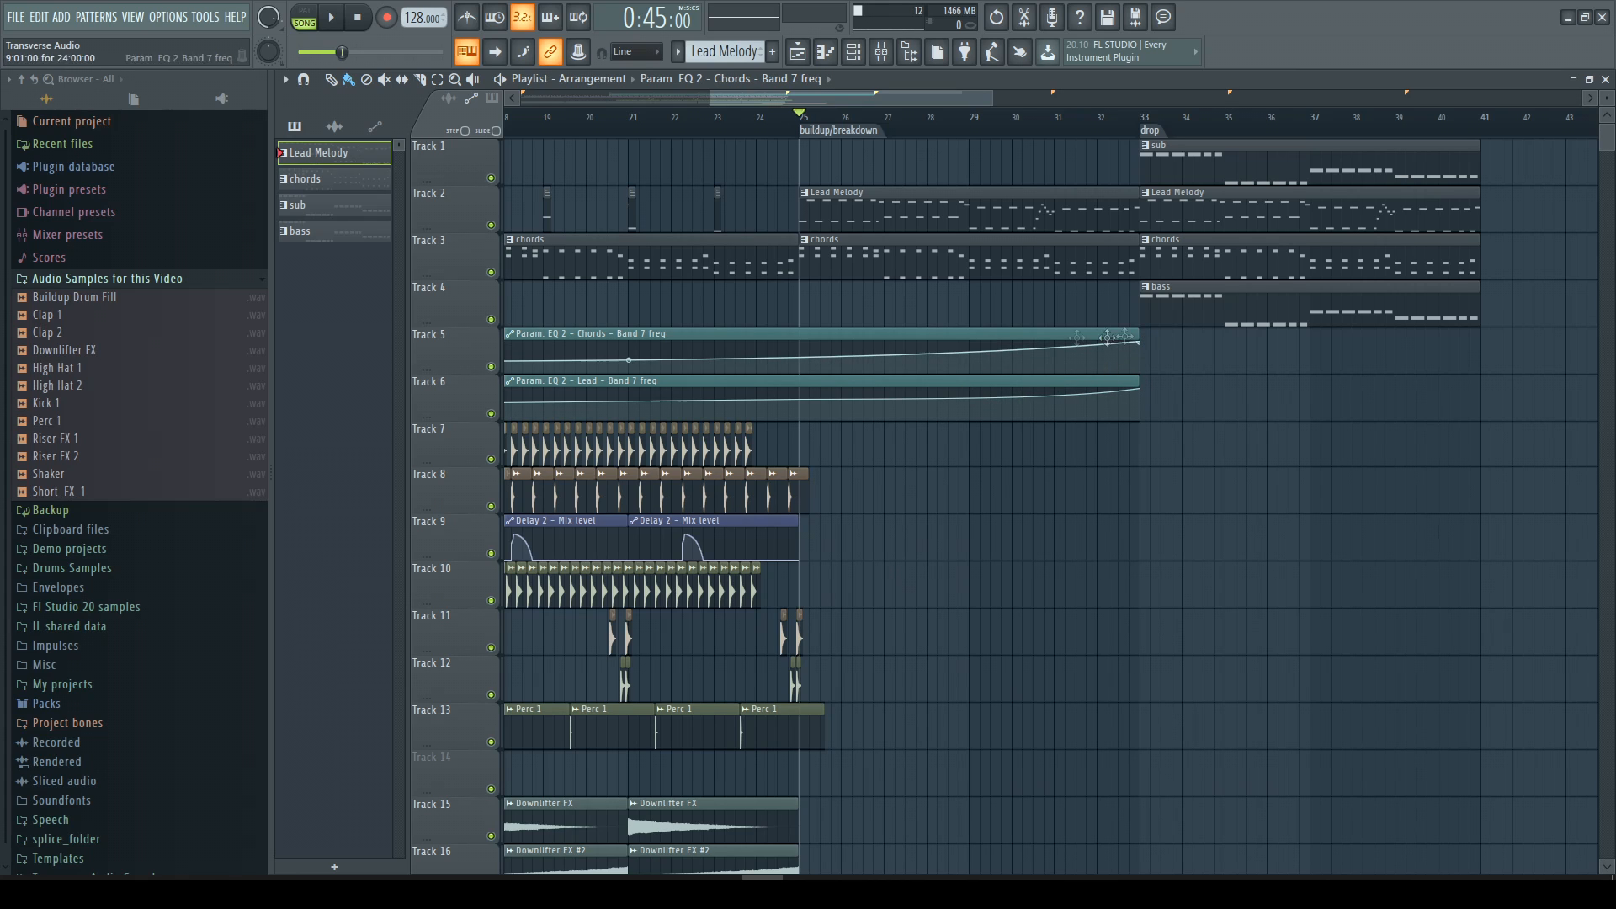
pyautogui.rightClick(801, 351)
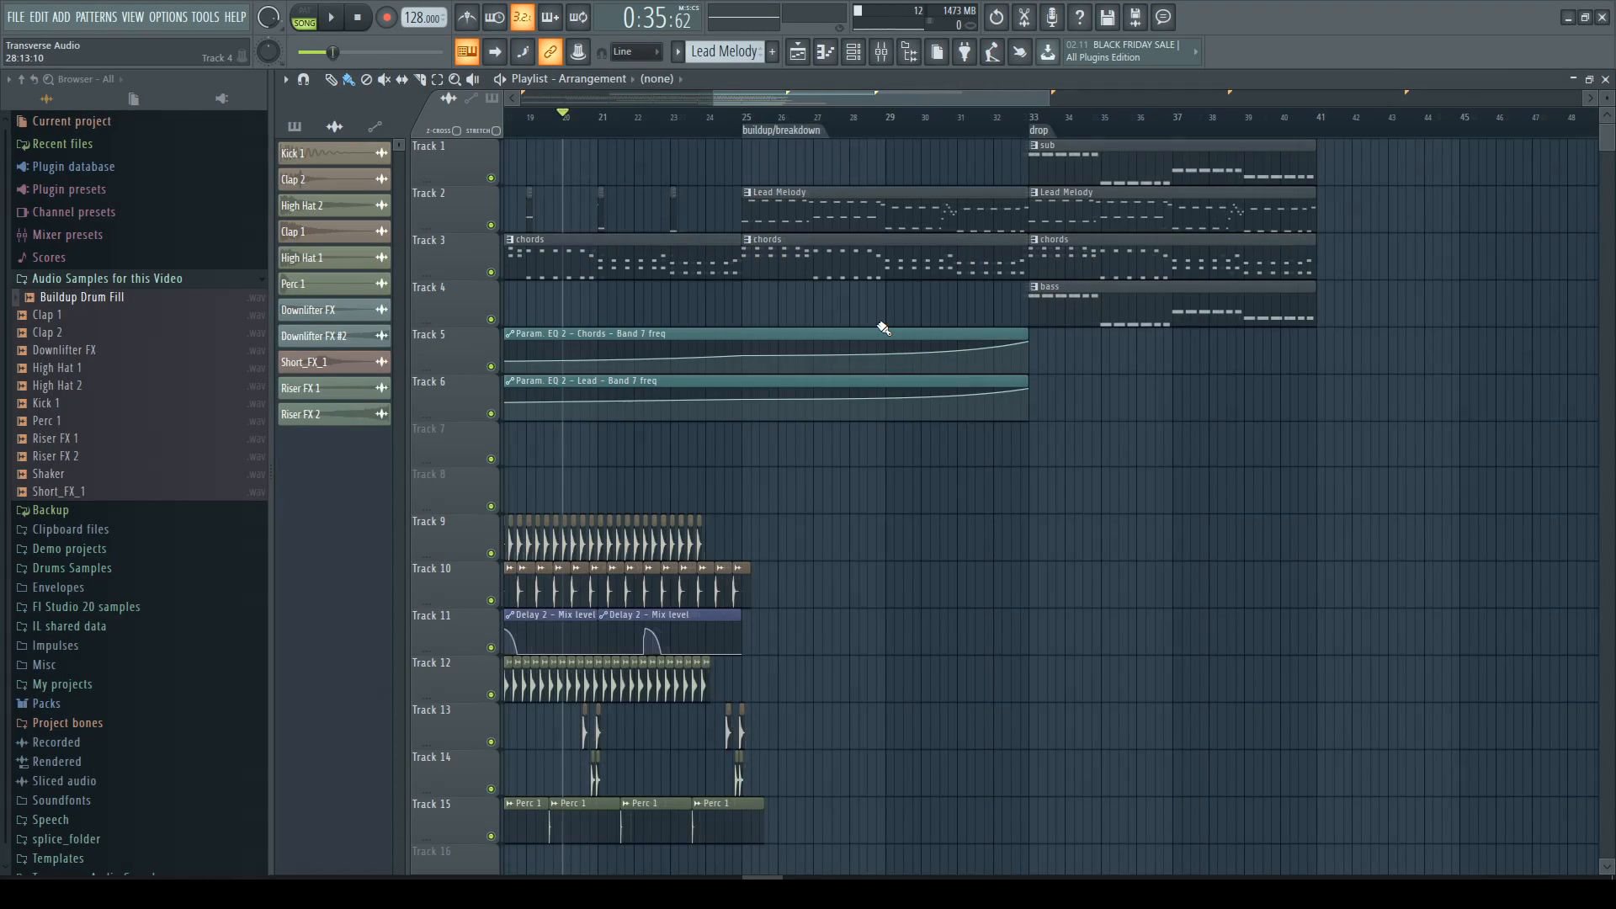
# Place Downlifter FX, Downlifter FX #2, Short_FX_1, Riser FX 1 and Riser FX 2 clips on Tracks 17–21 across the buildup from bar 25 to the drop.
pyautogui.scroll(-6, 884, 328)
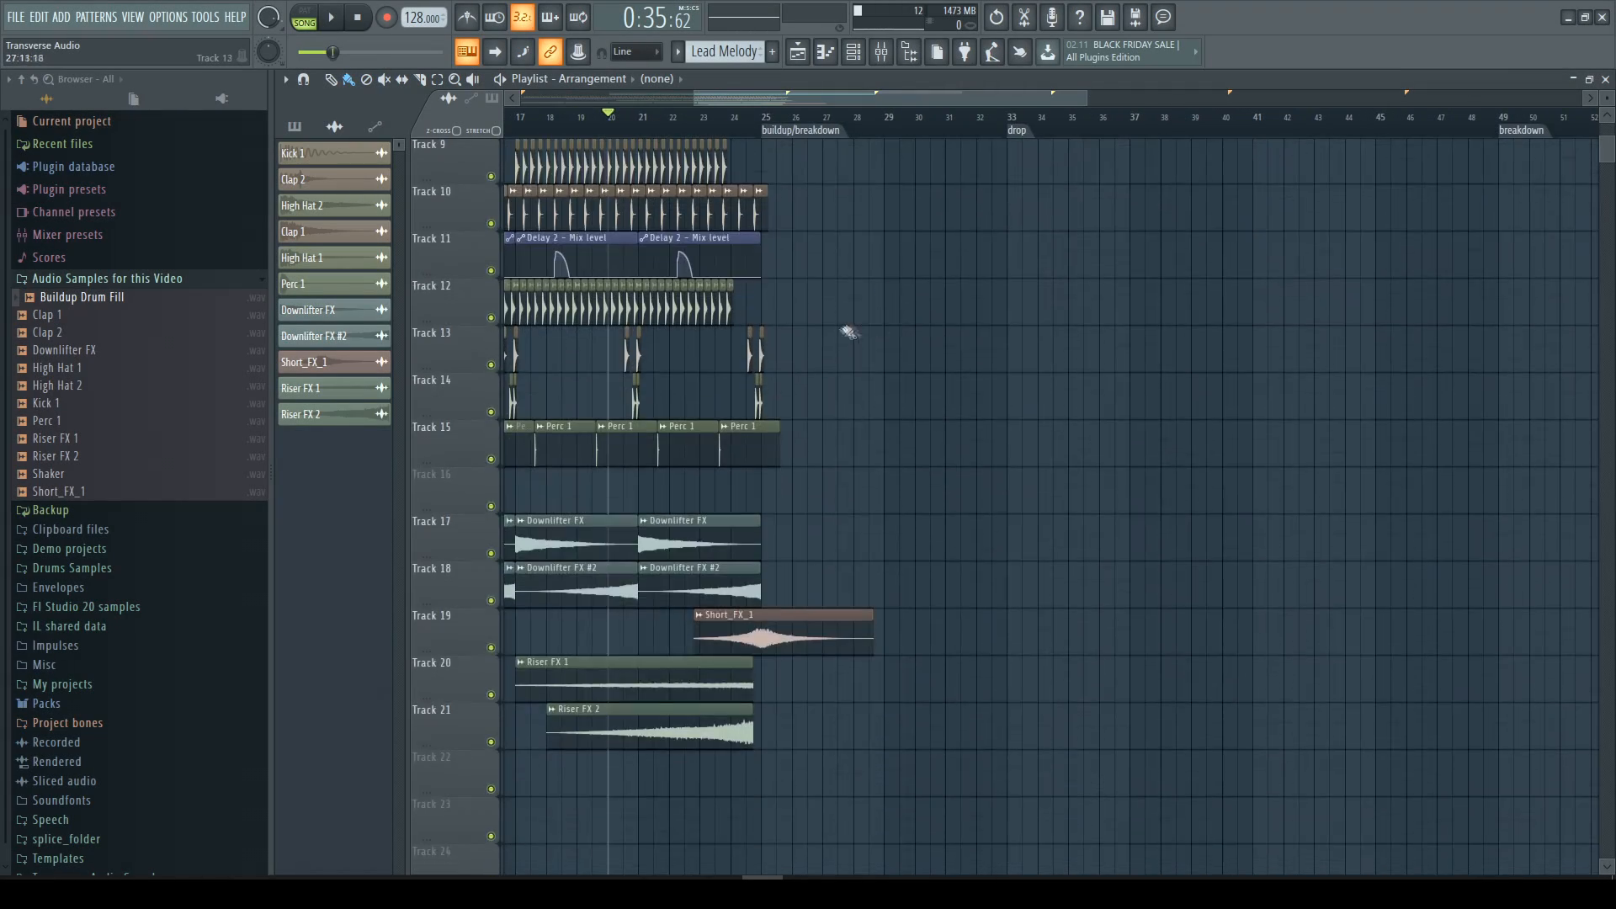
pyautogui.click(727, 478)
pyautogui.scroll(3, 823, 465)
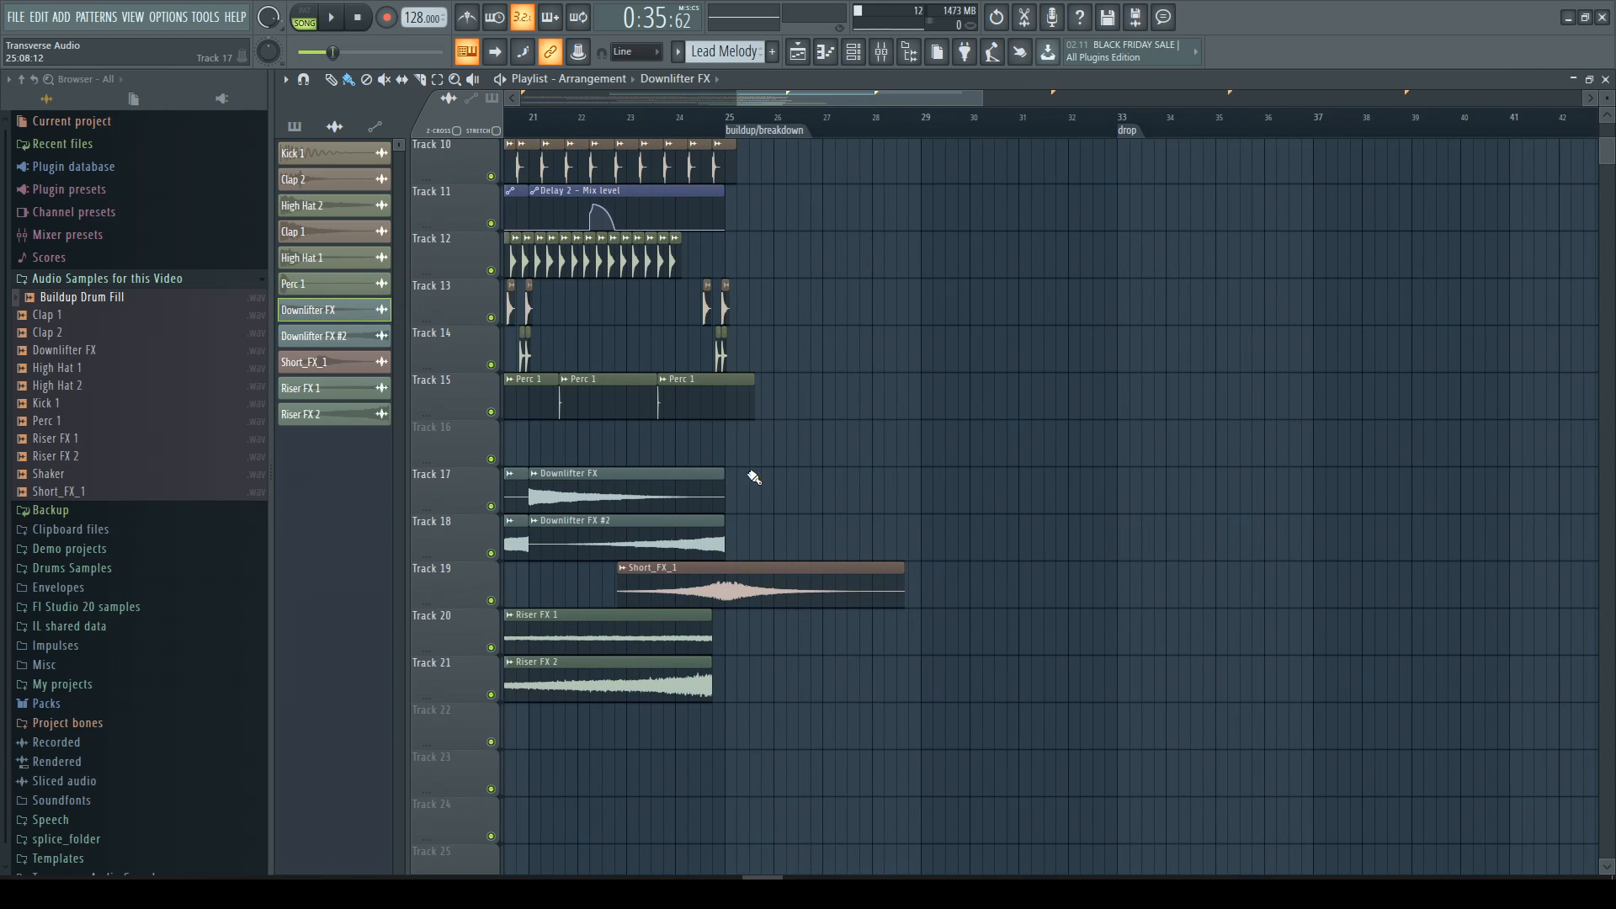
pyautogui.moveTo(735, 503)
pyautogui.mouseDown()
pyautogui.moveTo(931, 498)
pyautogui.moveTo(669, 505)
pyautogui.moveTo(754, 553)
pyautogui.moveTo(1120, 547)
pyautogui.moveTo(1001, 581)
pyautogui.mouseUp()
pyautogui.click(728, 652)
pyautogui.click(732, 687)
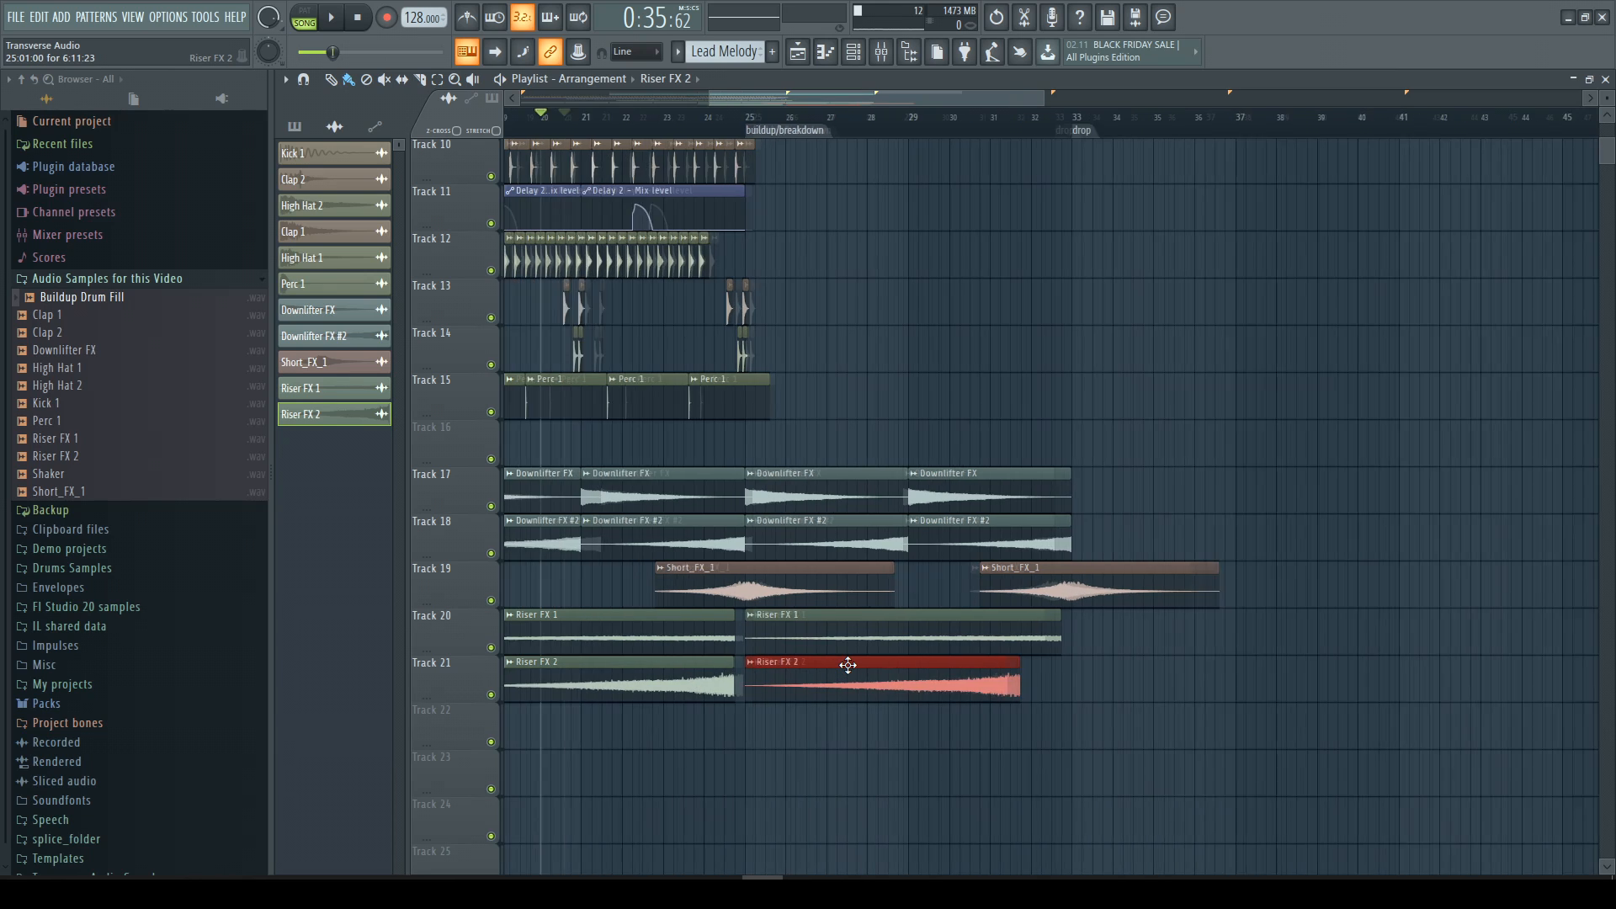
# Give the Riser FX 2 sample a quick fade out of about 14% in its channel settings.
pyautogui.scroll(-4, 848, 665)
pyautogui.scroll(-1, 852, 666)
pyautogui.scroll(2, 851, 666)
pyautogui.scroll(3, 855, 671)
pyautogui.doubleClick(876, 729)
pyautogui.moveTo(658, 387); pyautogui.dragTo(658, 370)
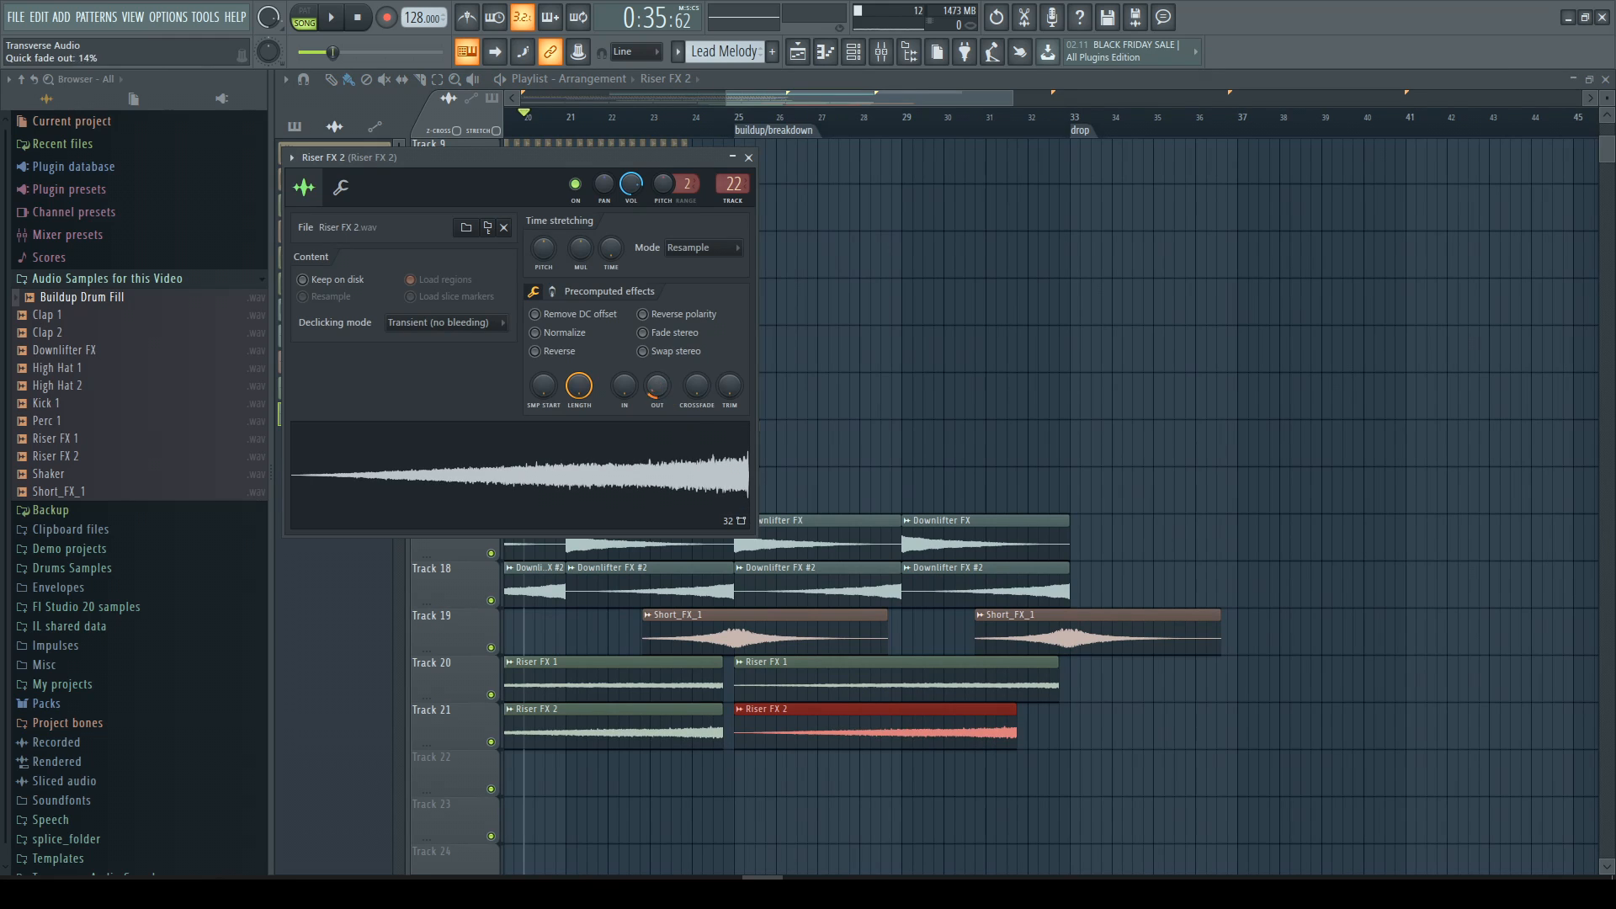
pyautogui.click(751, 157)
# Place the Buildup Drum Fill sample on Track 16 at bar 25 and check its channel settings.
pyautogui.click(101, 300)
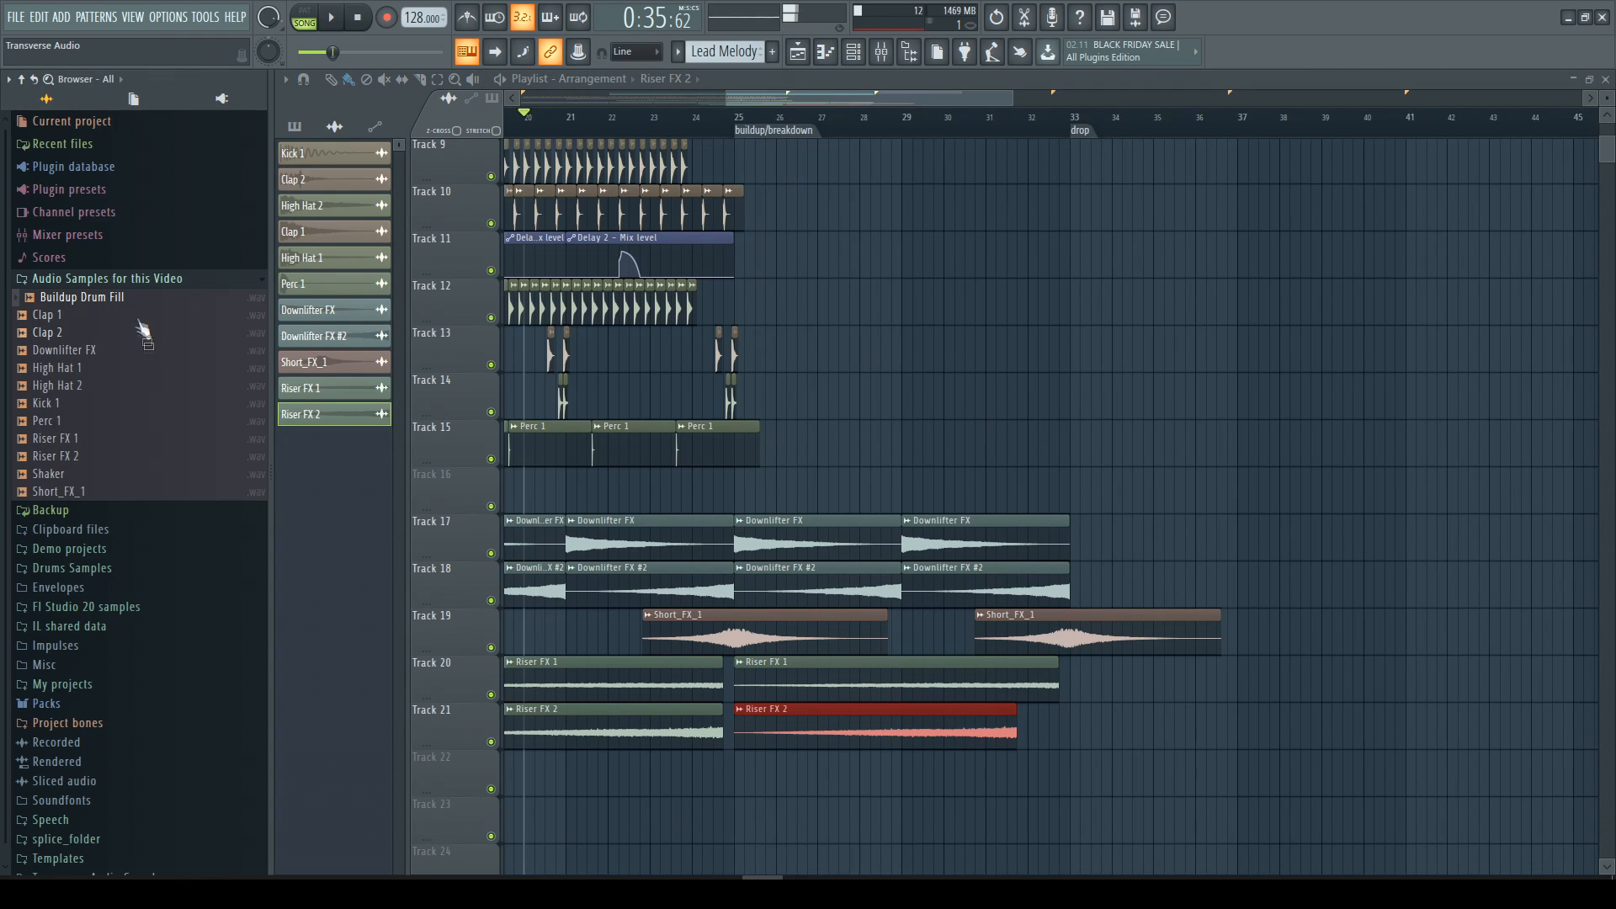
pyautogui.moveTo(105, 303); pyautogui.dragTo(800, 497)
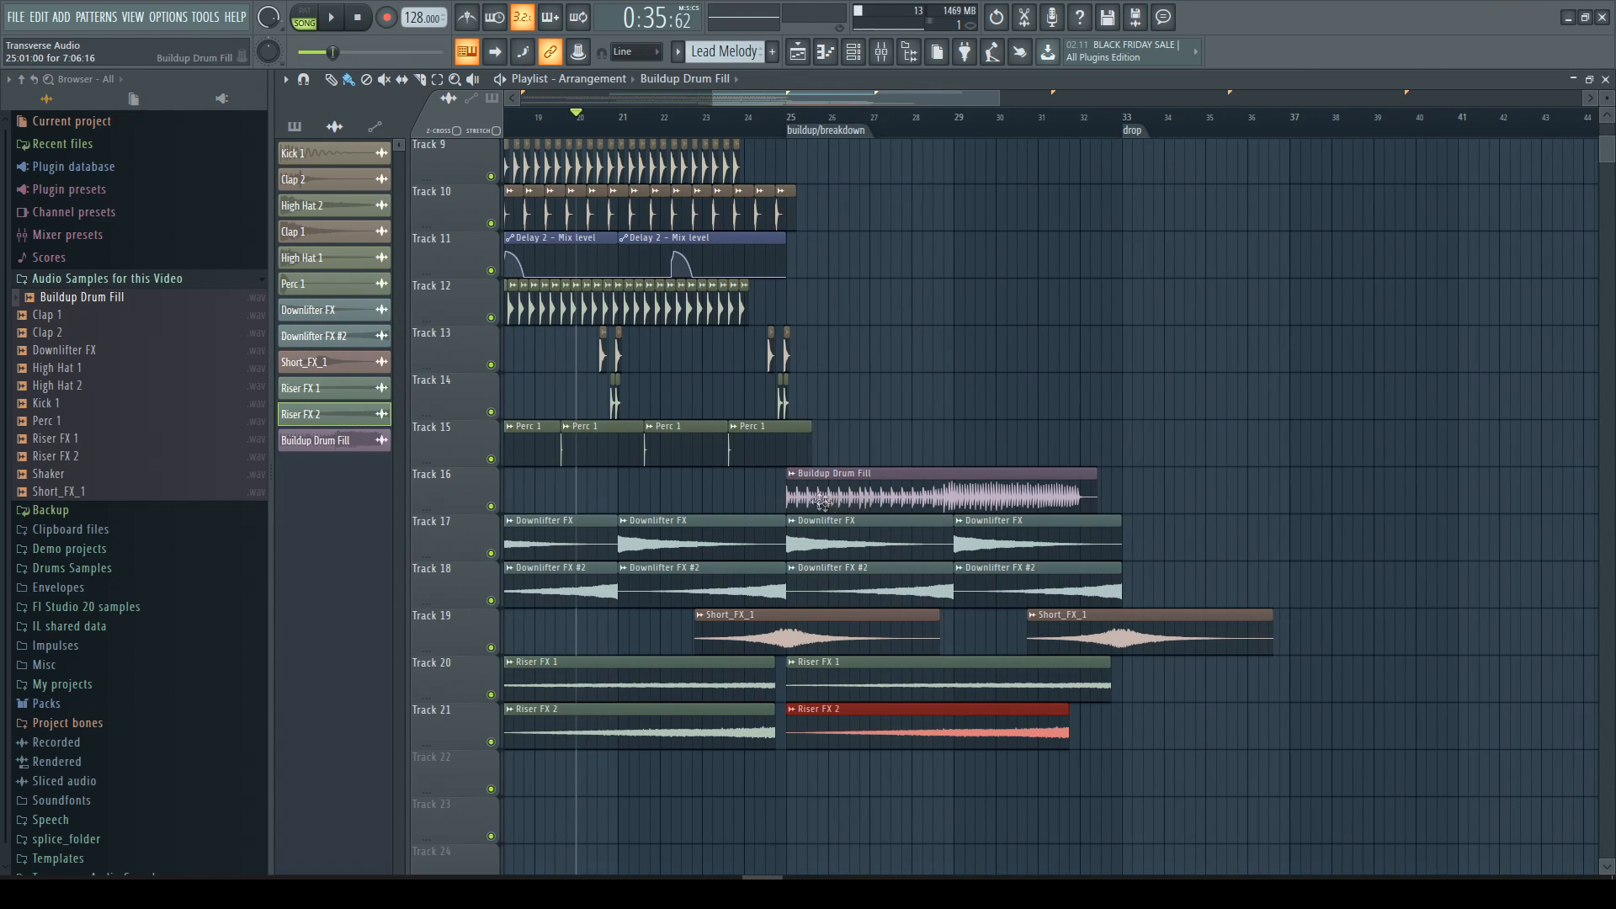
pyautogui.keyDown('ctrl'); pyautogui.scroll(3, 884, 496); pyautogui.keyUp('ctrl')
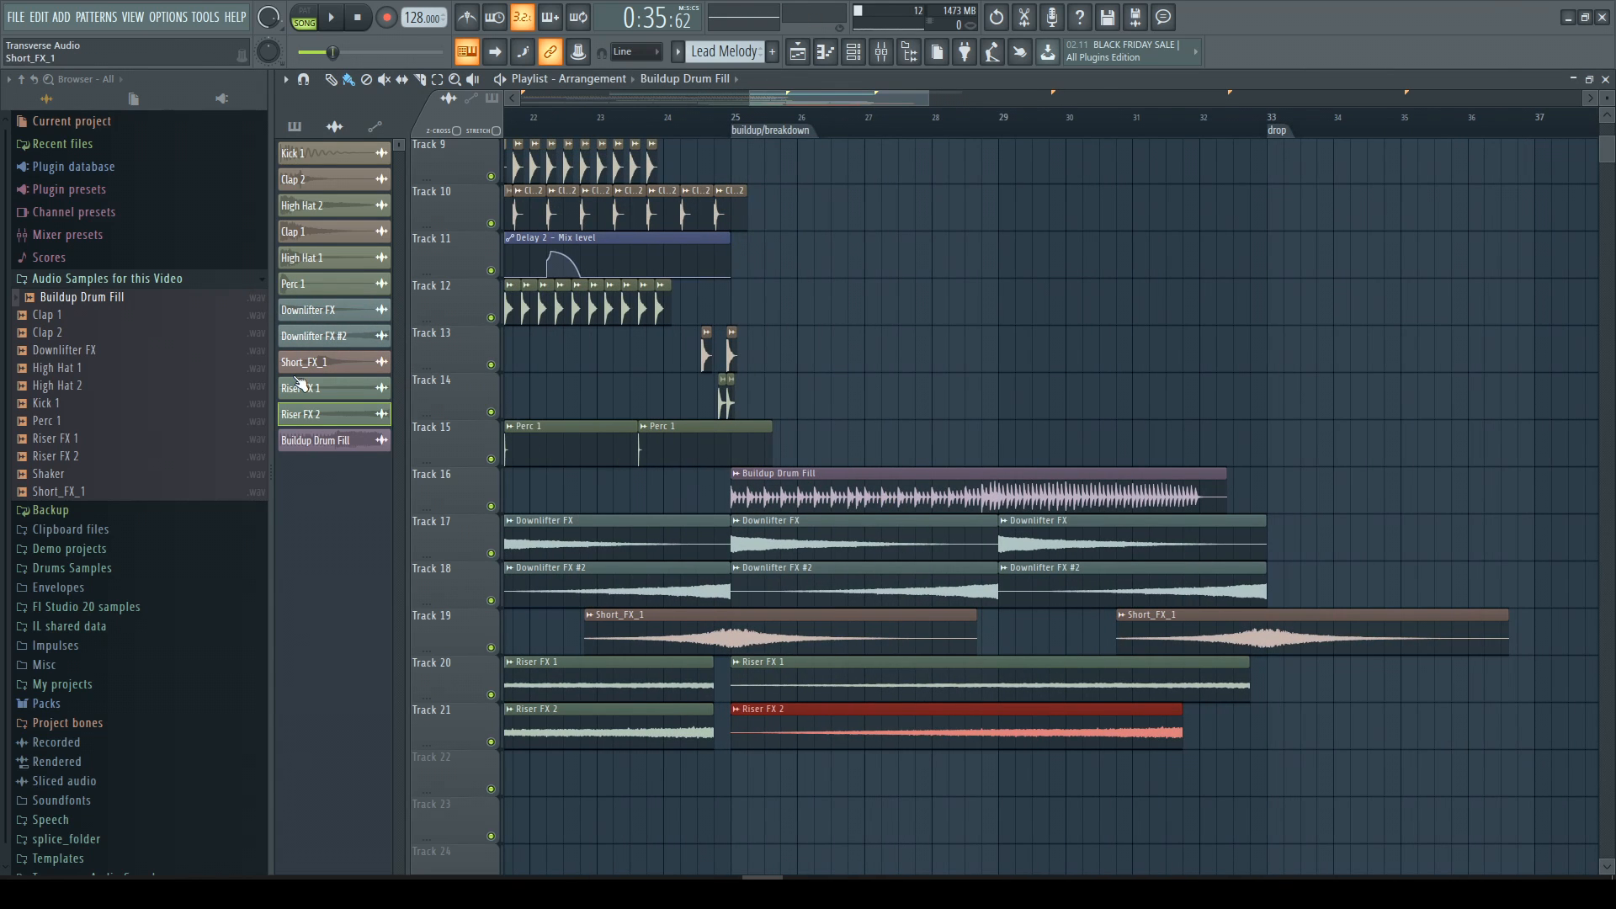
pyautogui.keyDown('ctrl'); pyautogui.scroll(3, 744, 462); pyautogui.keyUp('ctrl')
pyautogui.keyDown('ctrl'); pyautogui.scroll(-3, 744, 462); pyautogui.keyUp('ctrl')
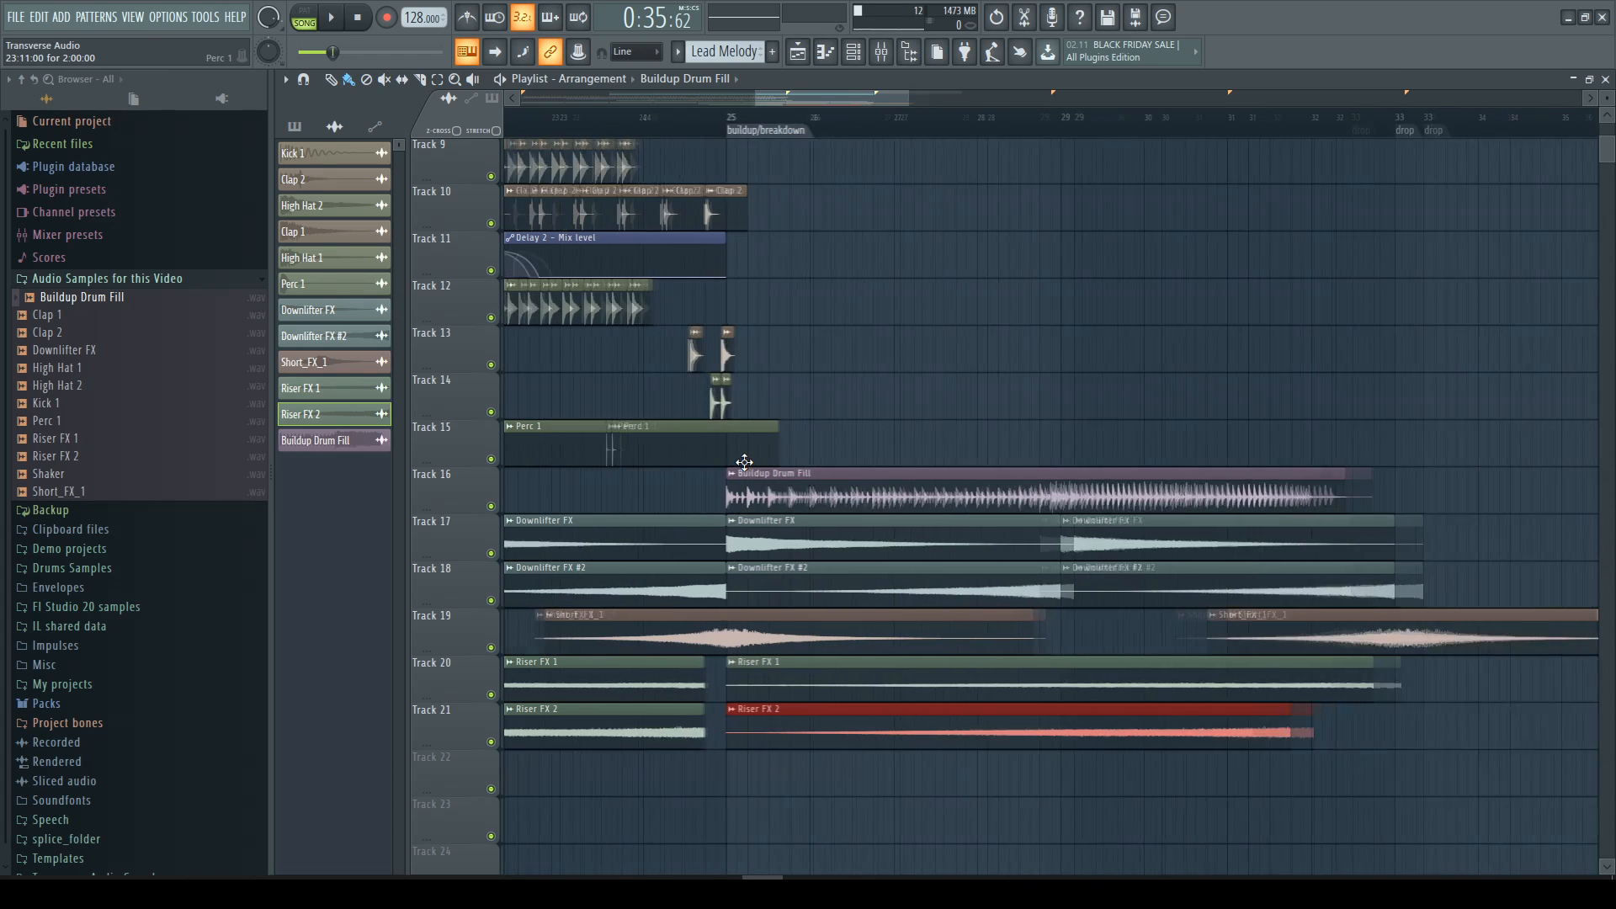
pyautogui.doubleClick(803, 482)
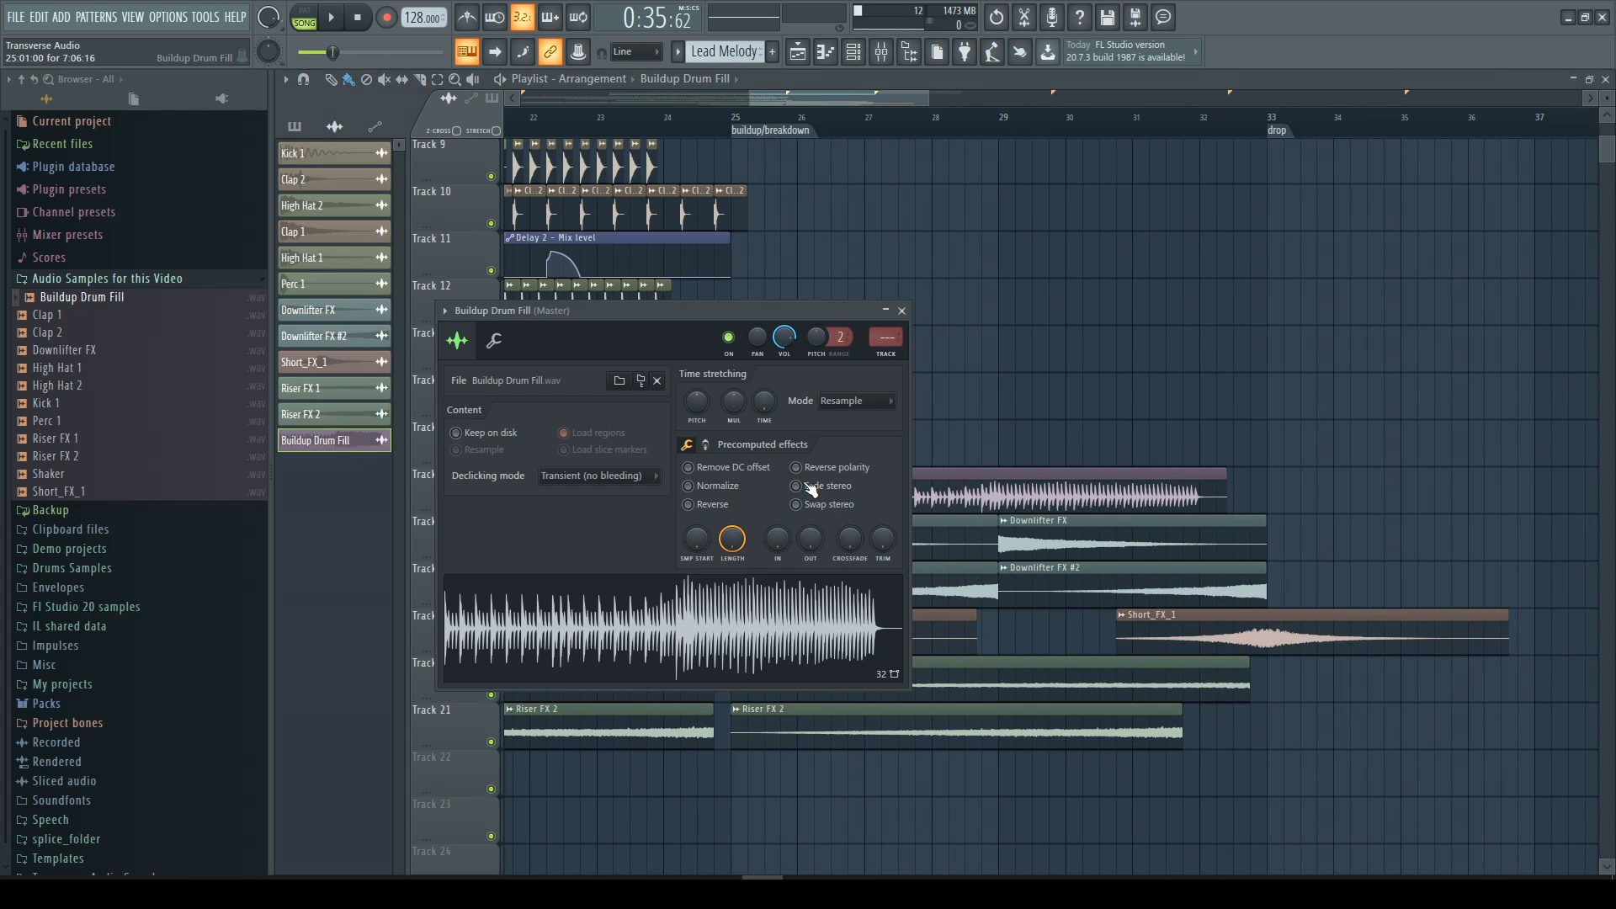
pyautogui.click(904, 312)
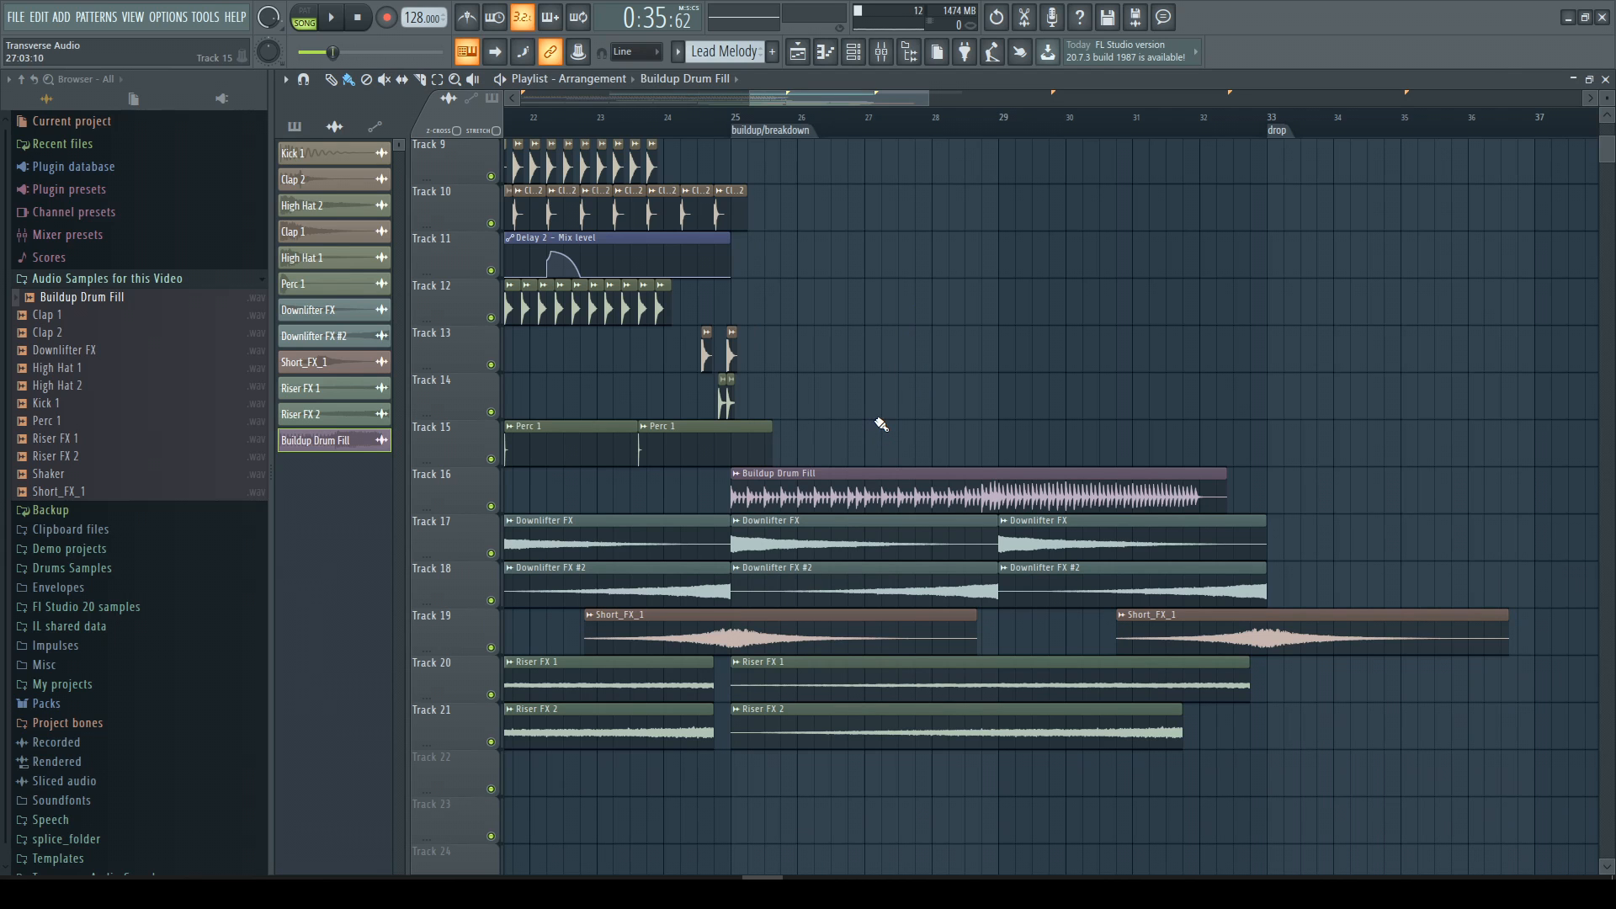
# Create automation clips for the mix levels of Fruity delay 2 and Fruity Reeverb 2 on the Lead mixer track.
pyautogui.scroll(5, 913, 446)
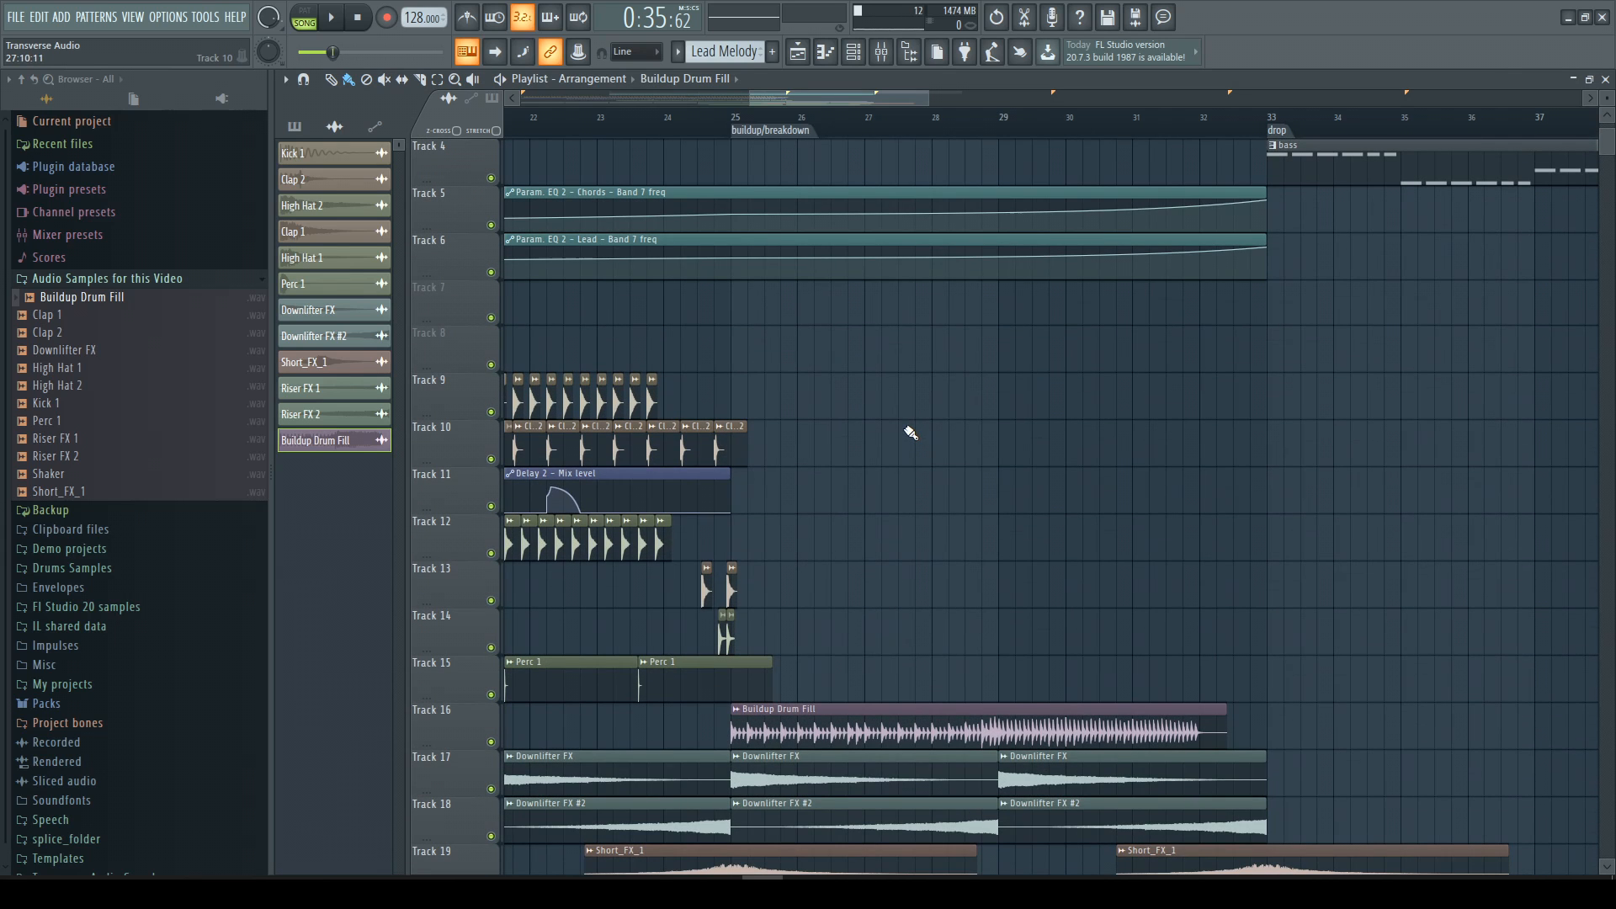
pyautogui.keyDown('ctrl'); pyautogui.scroll(2, 850, 754); pyautogui.keyUp('ctrl')
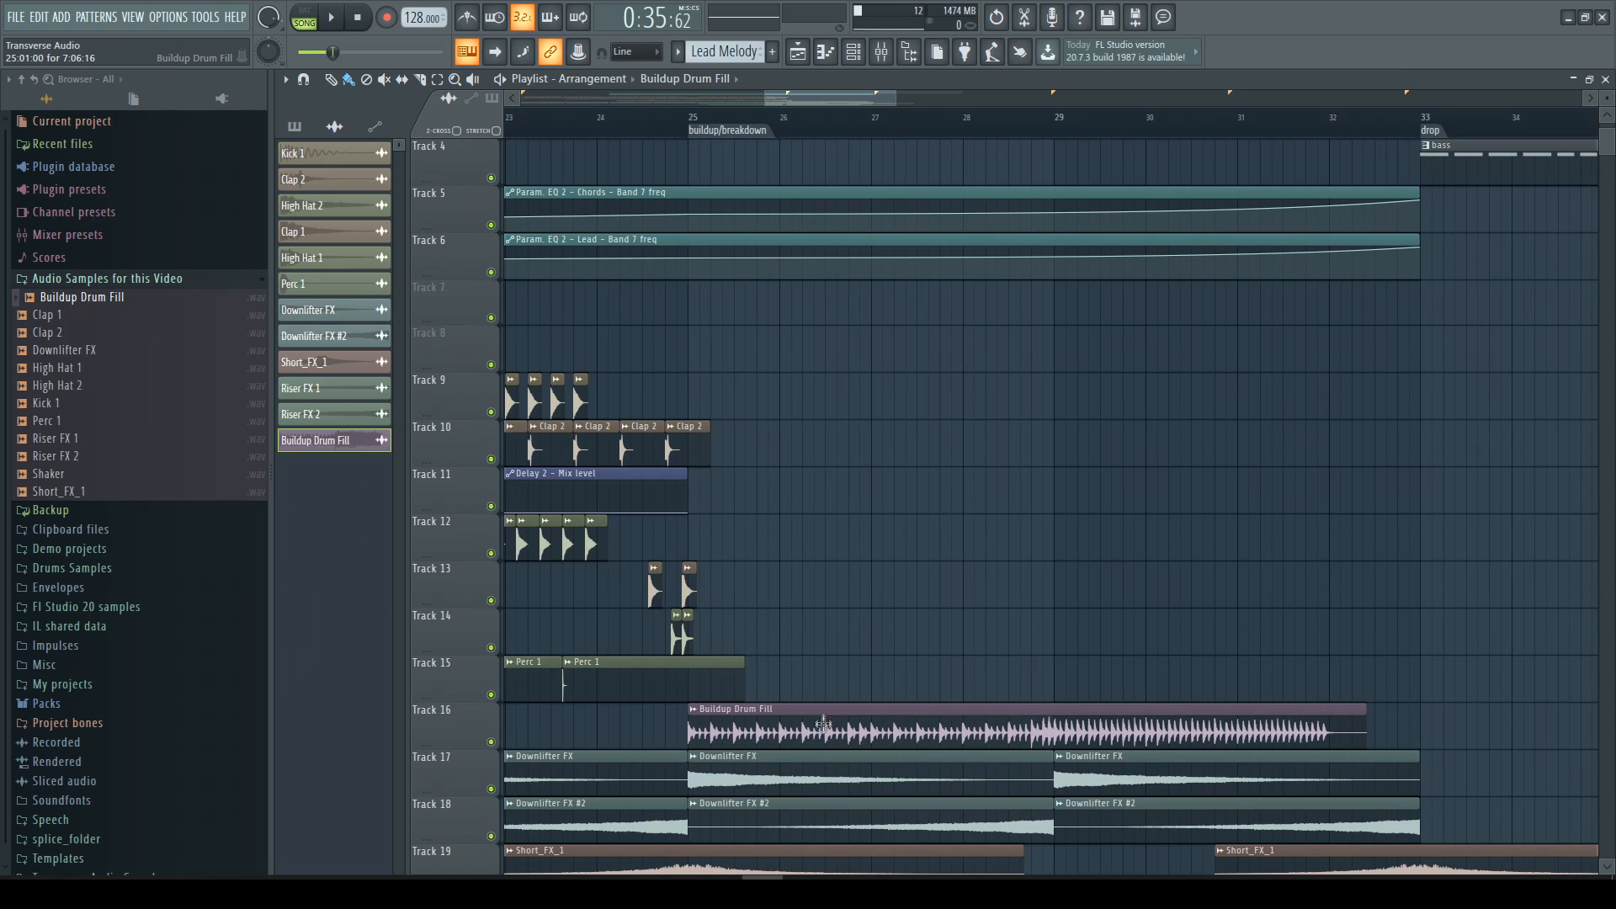
pyautogui.scroll(3, 829, 708)
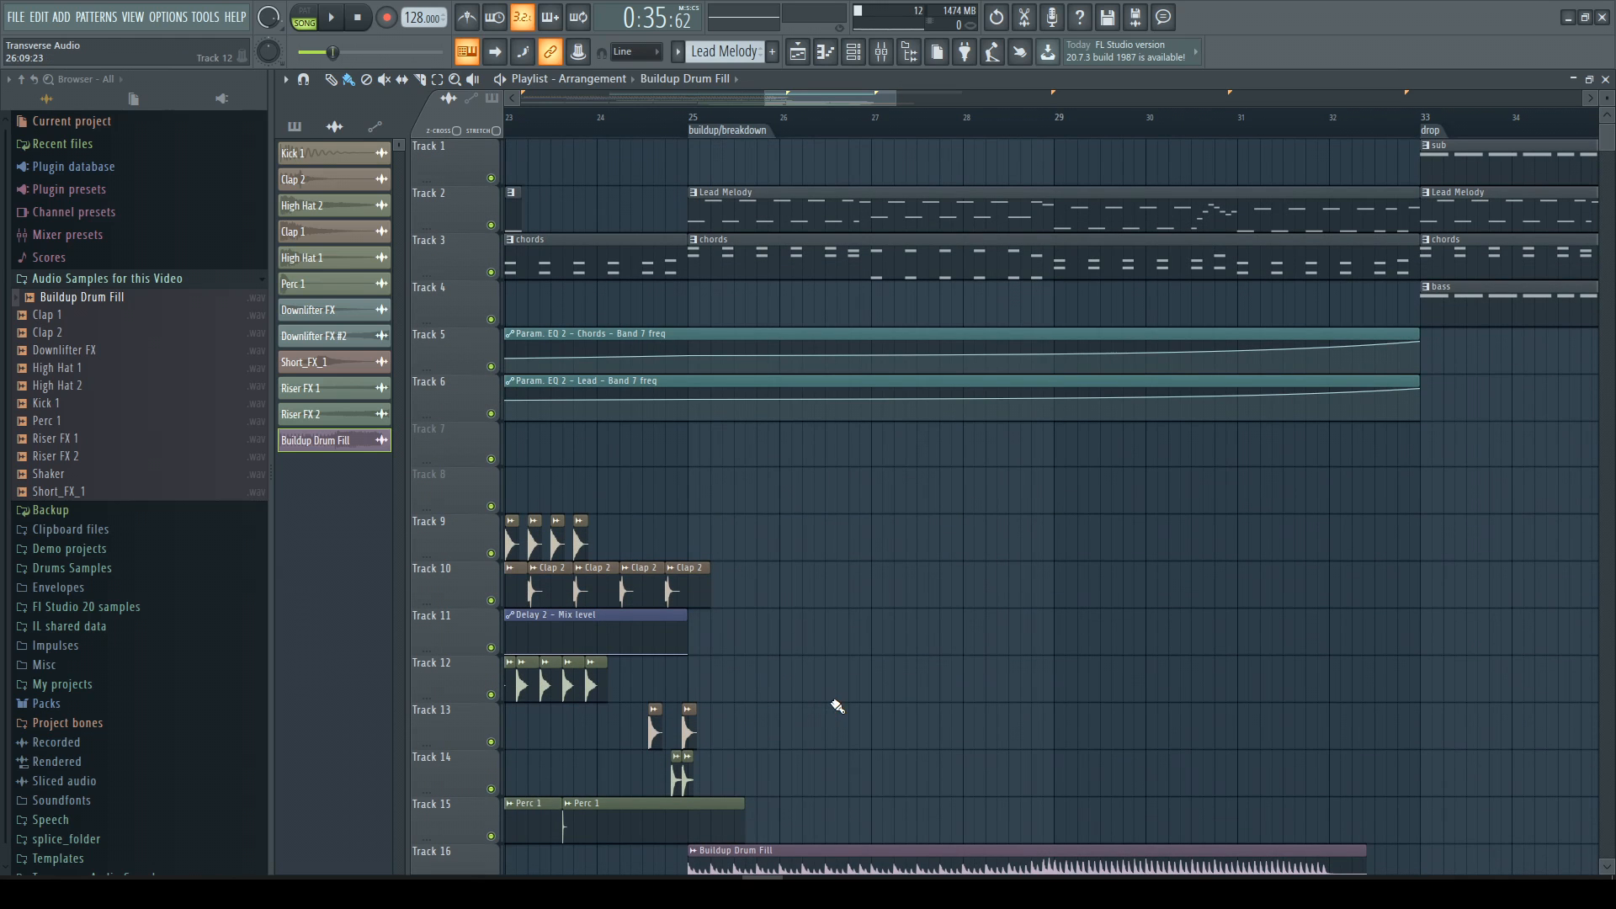
pyautogui.keyDown('ctrl'); pyautogui.scroll(-4, 841, 692); pyautogui.keyUp('ctrl')
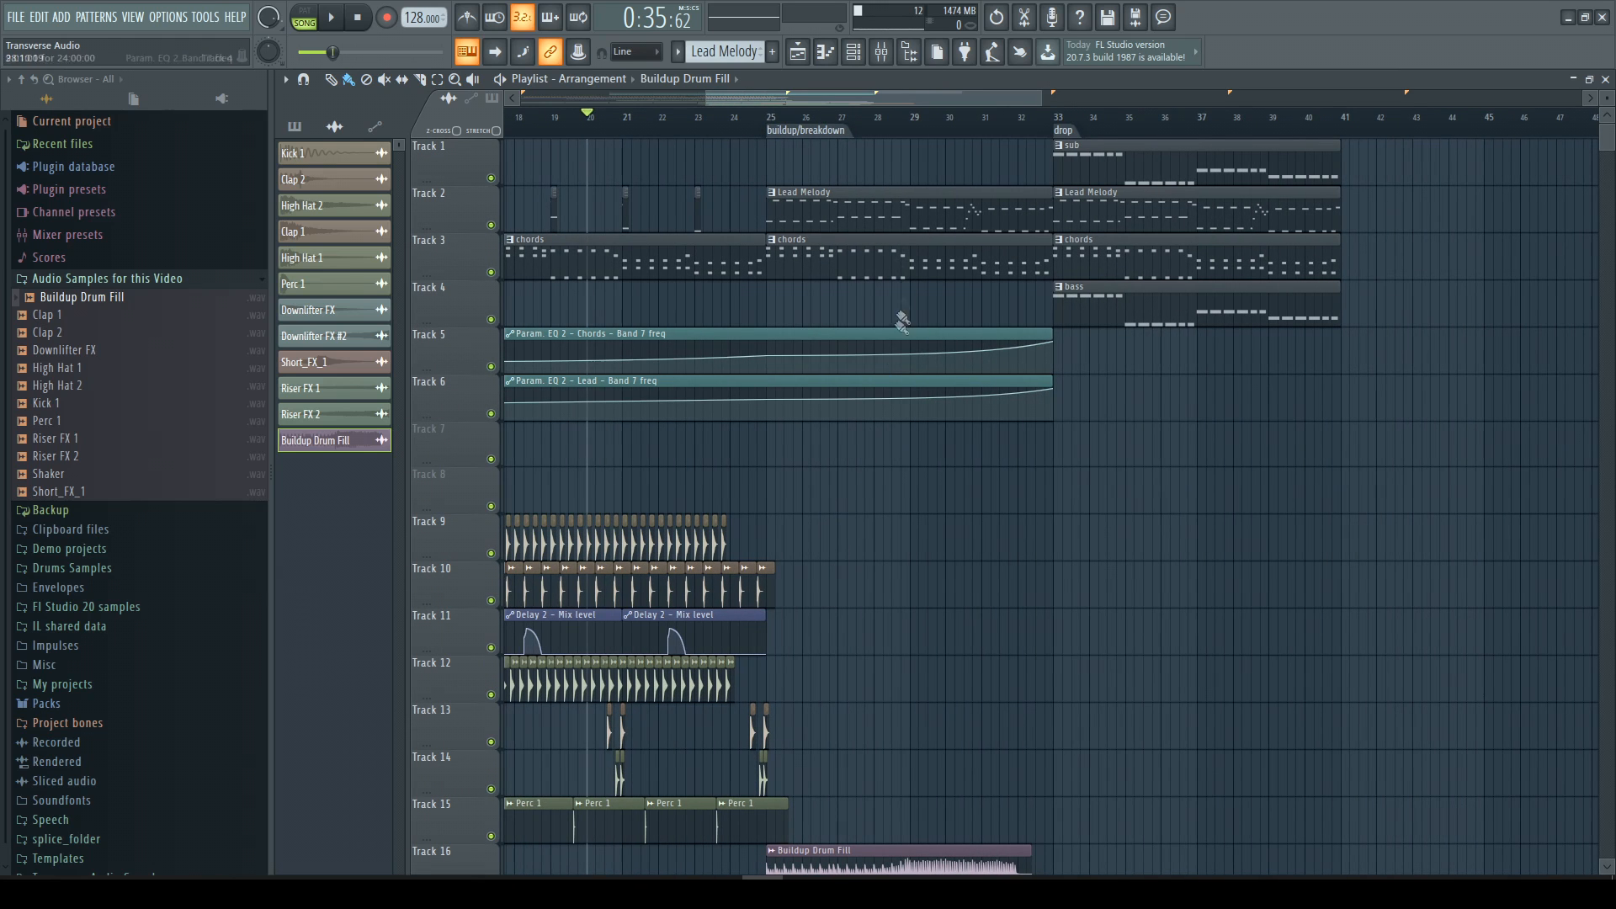
pyautogui.click(881, 52)
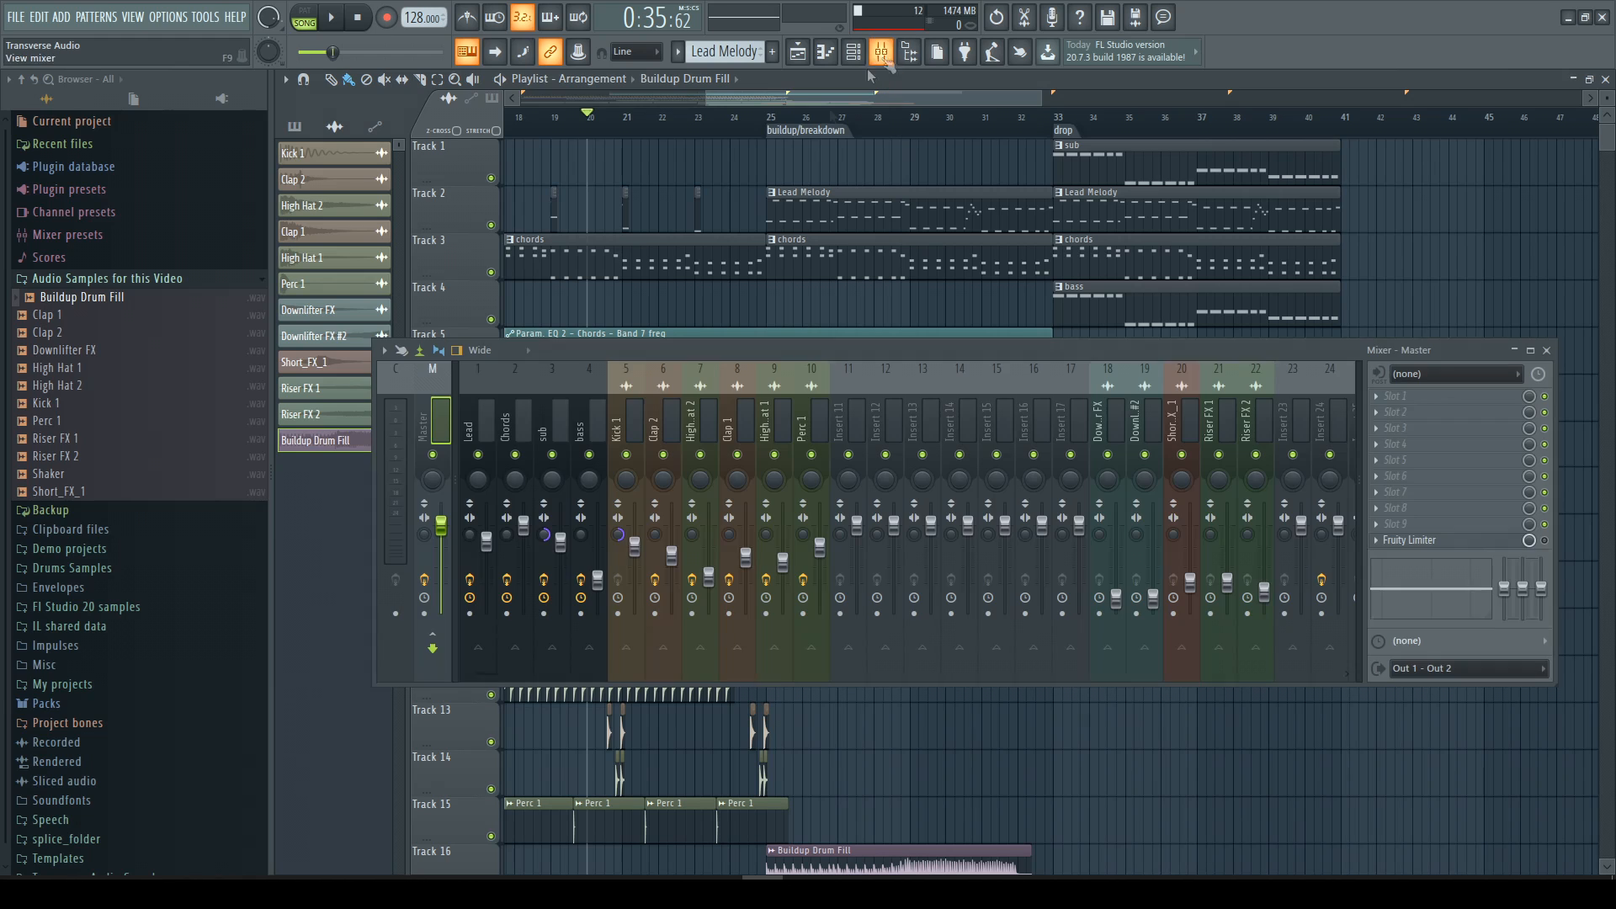
pyautogui.click(487, 433)
pyautogui.rightClick(1529, 492)
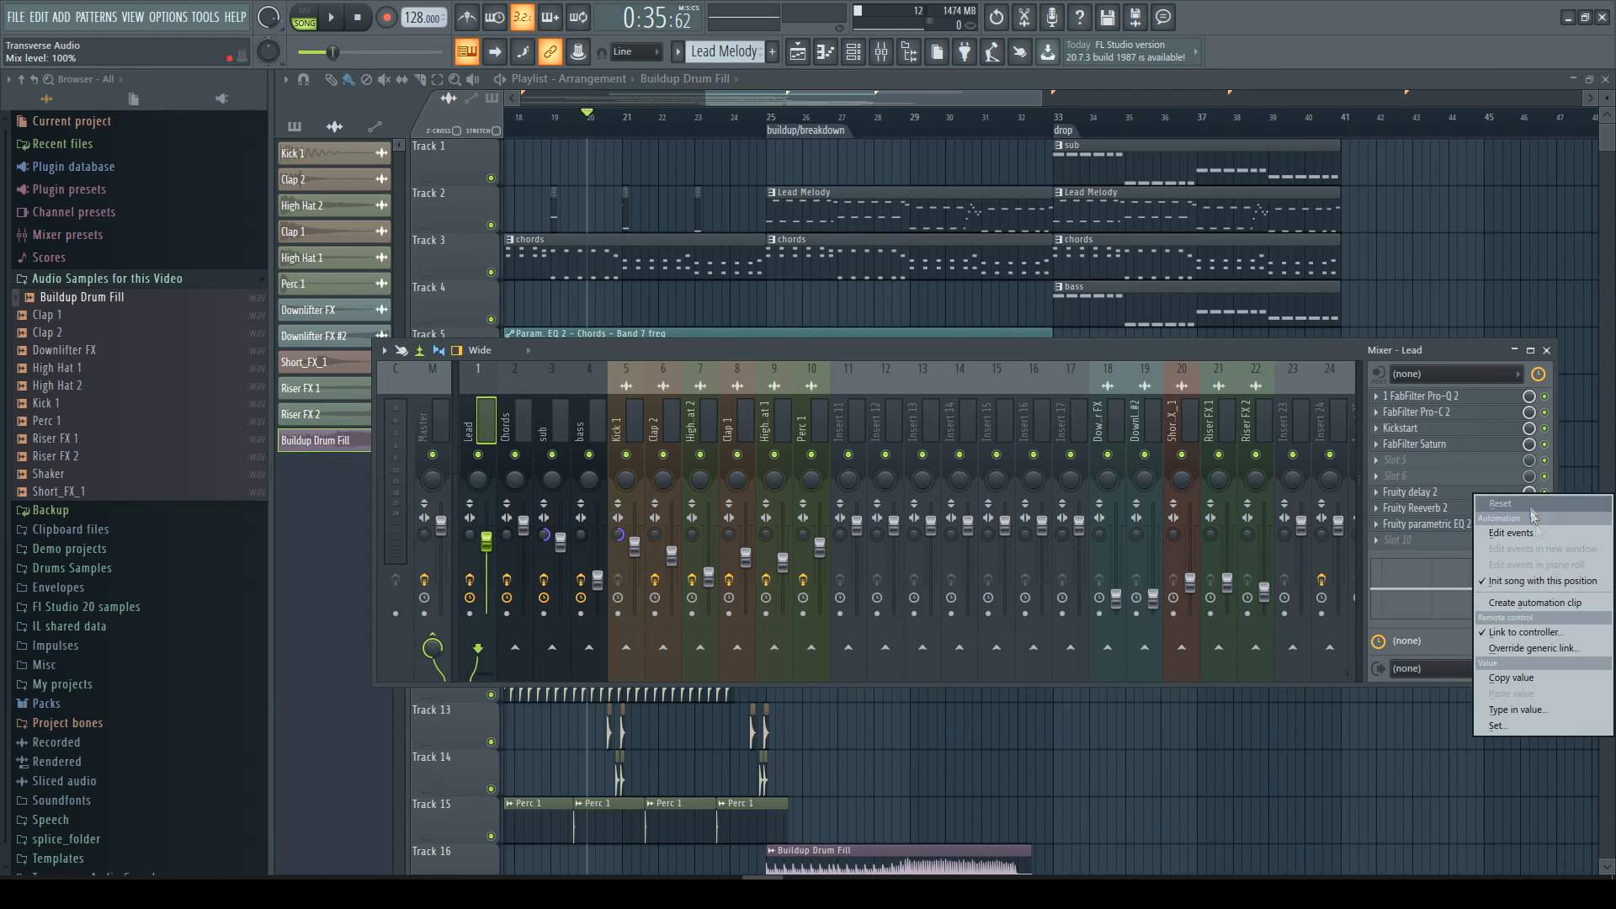
pyautogui.click(1515, 603)
pyautogui.rightClick(1529, 509)
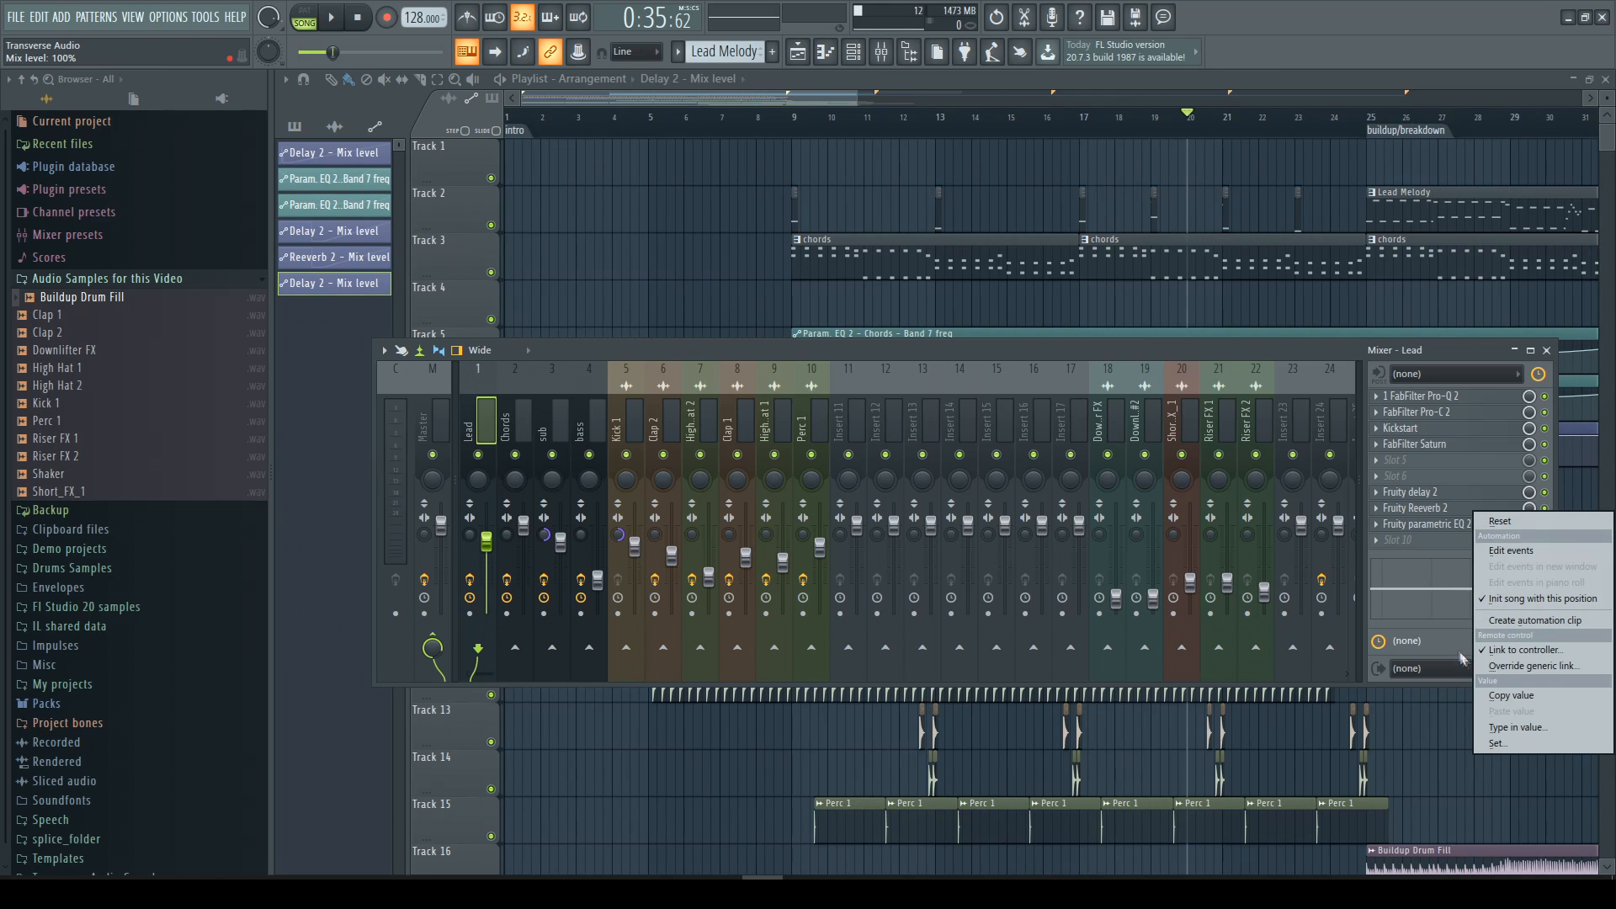
pyautogui.click(1515, 621)
pyautogui.click(1546, 350)
# Slice the new Delay 2 and Reeverb 2 mix level clips on Tracks 7 and 8 at bar 33 and delete the parts after it.
pyautogui.scroll(-4, 1450, 470)
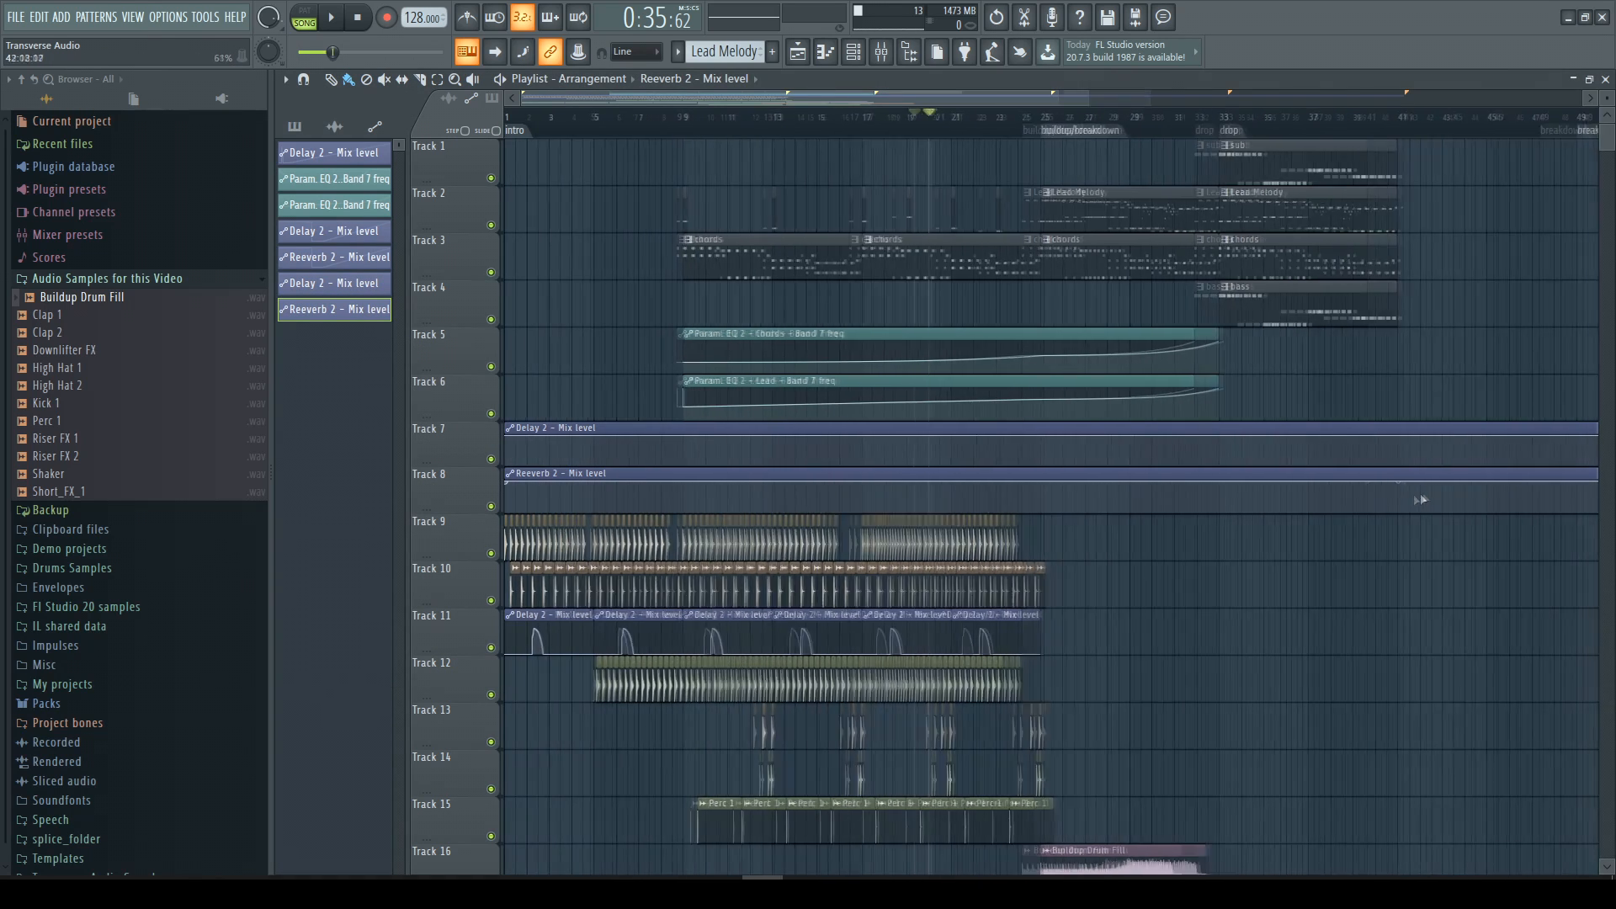
pyautogui.moveTo(1095, 518); pyautogui.dragTo(1103, 428)
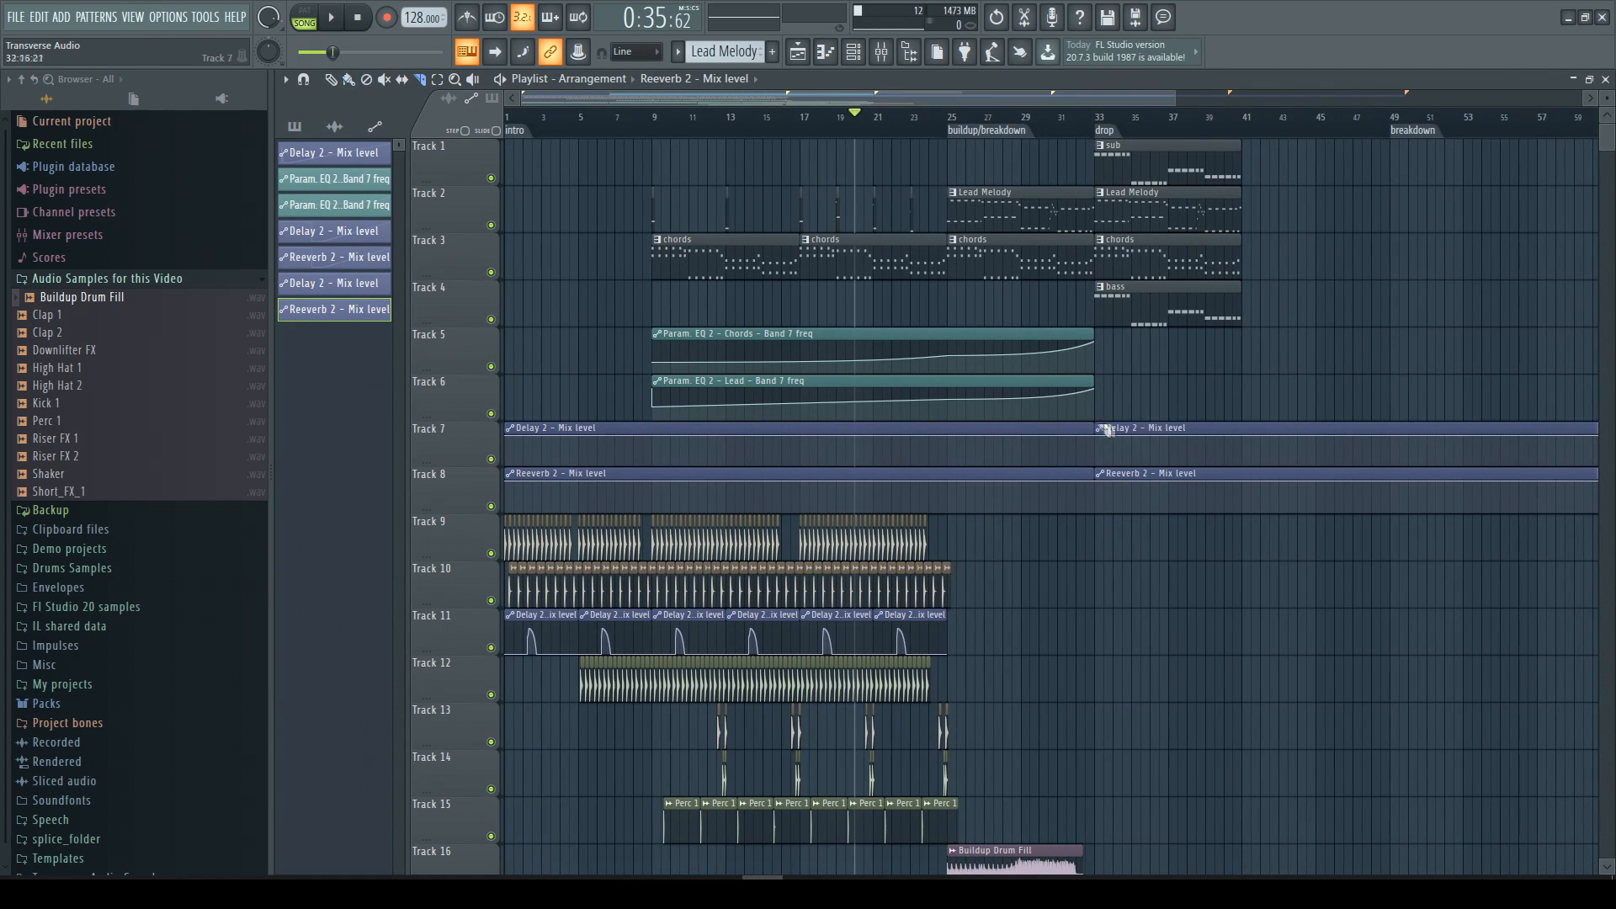
pyautogui.press('b')
pyautogui.rightClick(1111, 437)
pyautogui.rightClick(1137, 486)
pyautogui.scroll(3, 1025, 498)
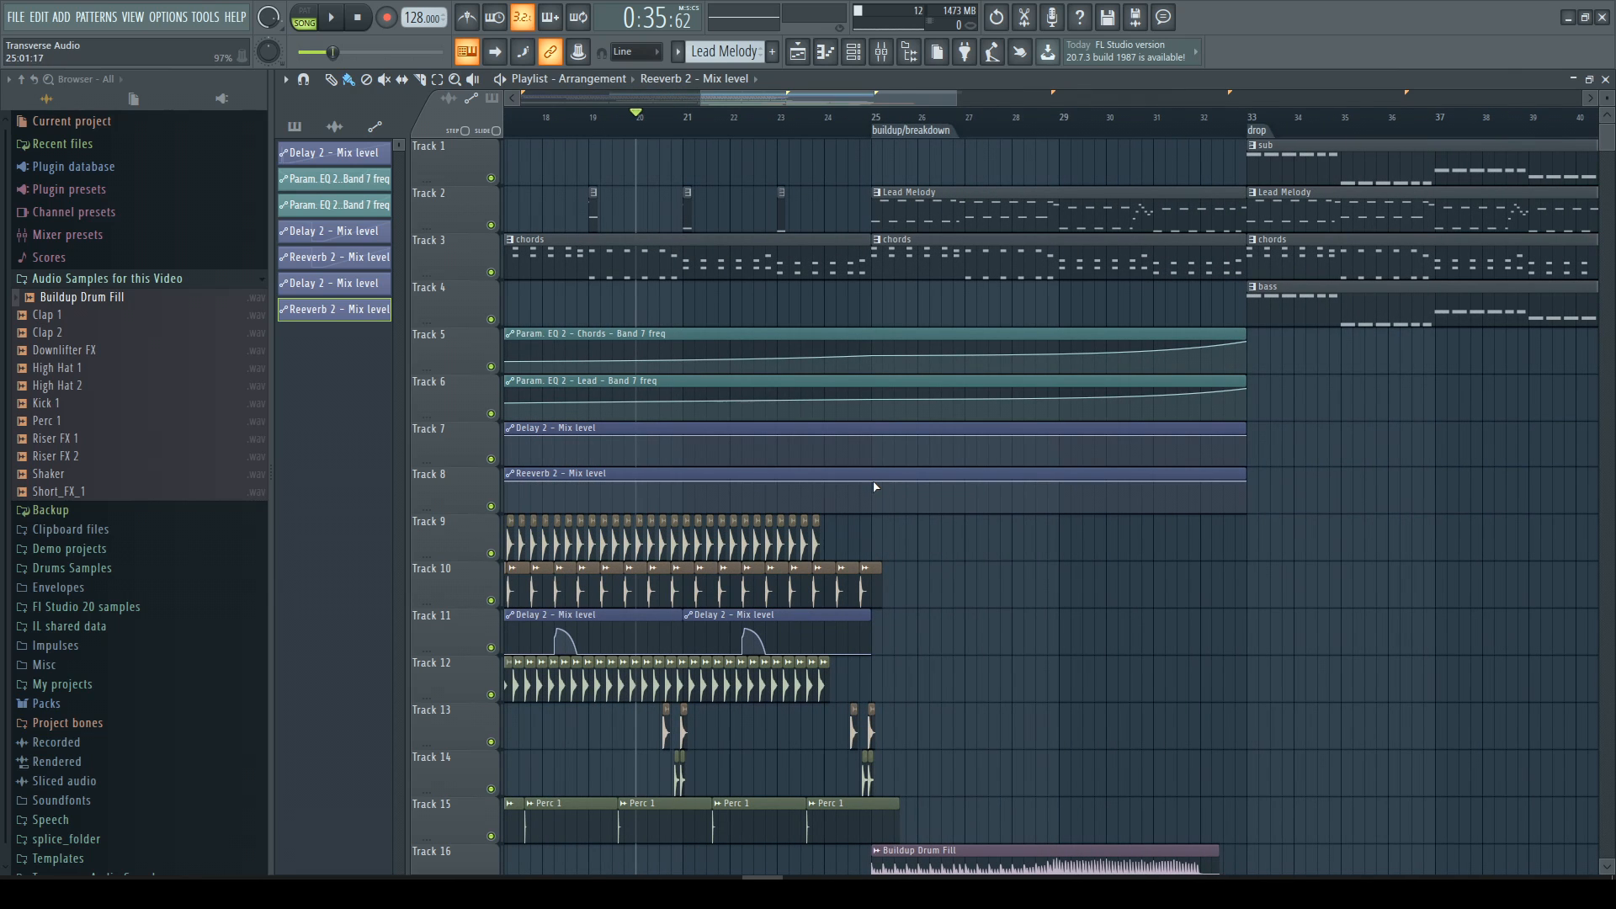
# Add points to the Delay 2 and Reeverb 2 mix level clips on Tracks 7 and 8 to drop their levels at bar 25.
pyautogui.click(875, 509)
pyautogui.scroll(2, 867, 500)
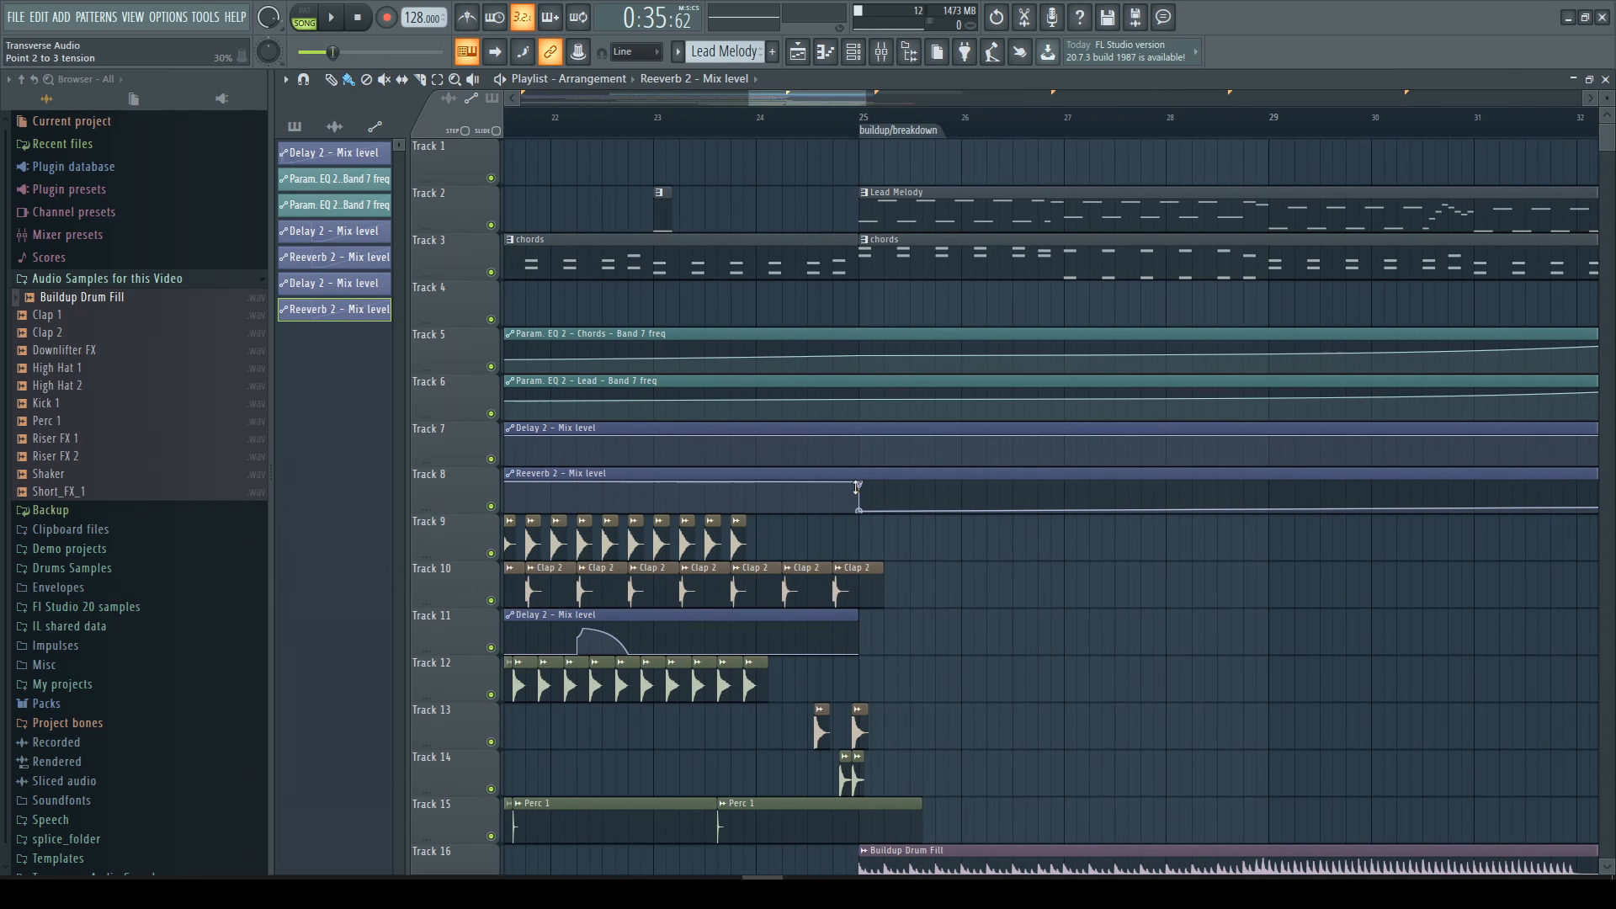
pyautogui.scroll(2, 860, 510)
pyautogui.rightClick(859, 439)
pyautogui.rightClick(859, 464)
pyautogui.moveTo(859, 440); pyautogui.dragTo(860, 520)
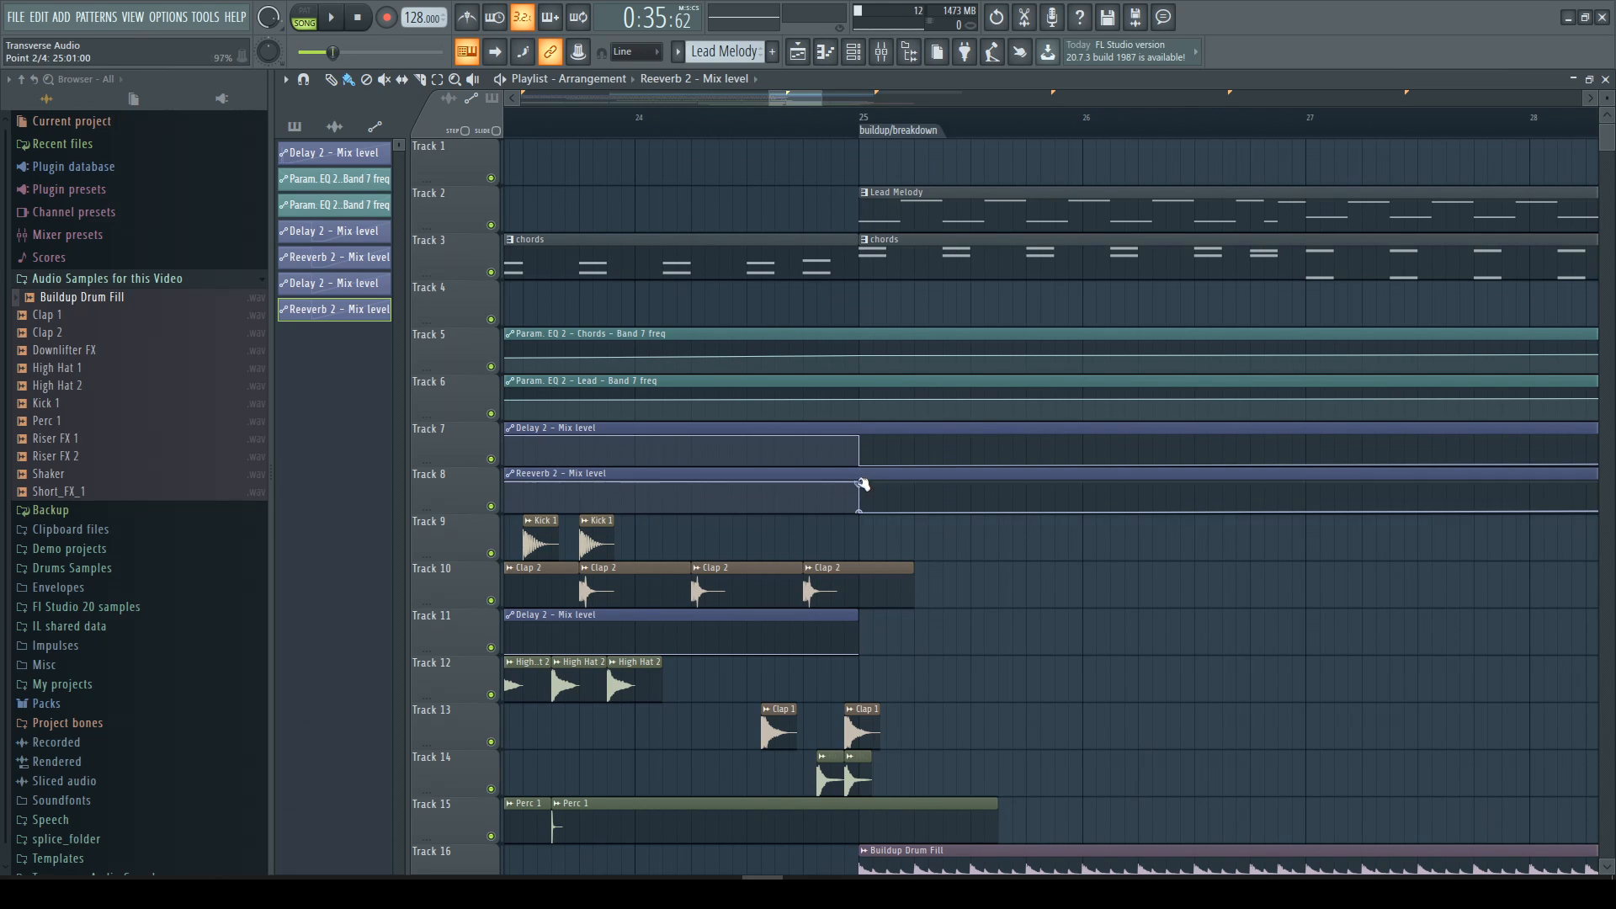
# Lower the end points at bar 33 of the Delay 2 and Reeverb 2 mix level clips on Tracks 7 and 8 to 0%.
pyautogui.scroll(-5, 1082, 523)
pyautogui.scroll(3, 1350, 532)
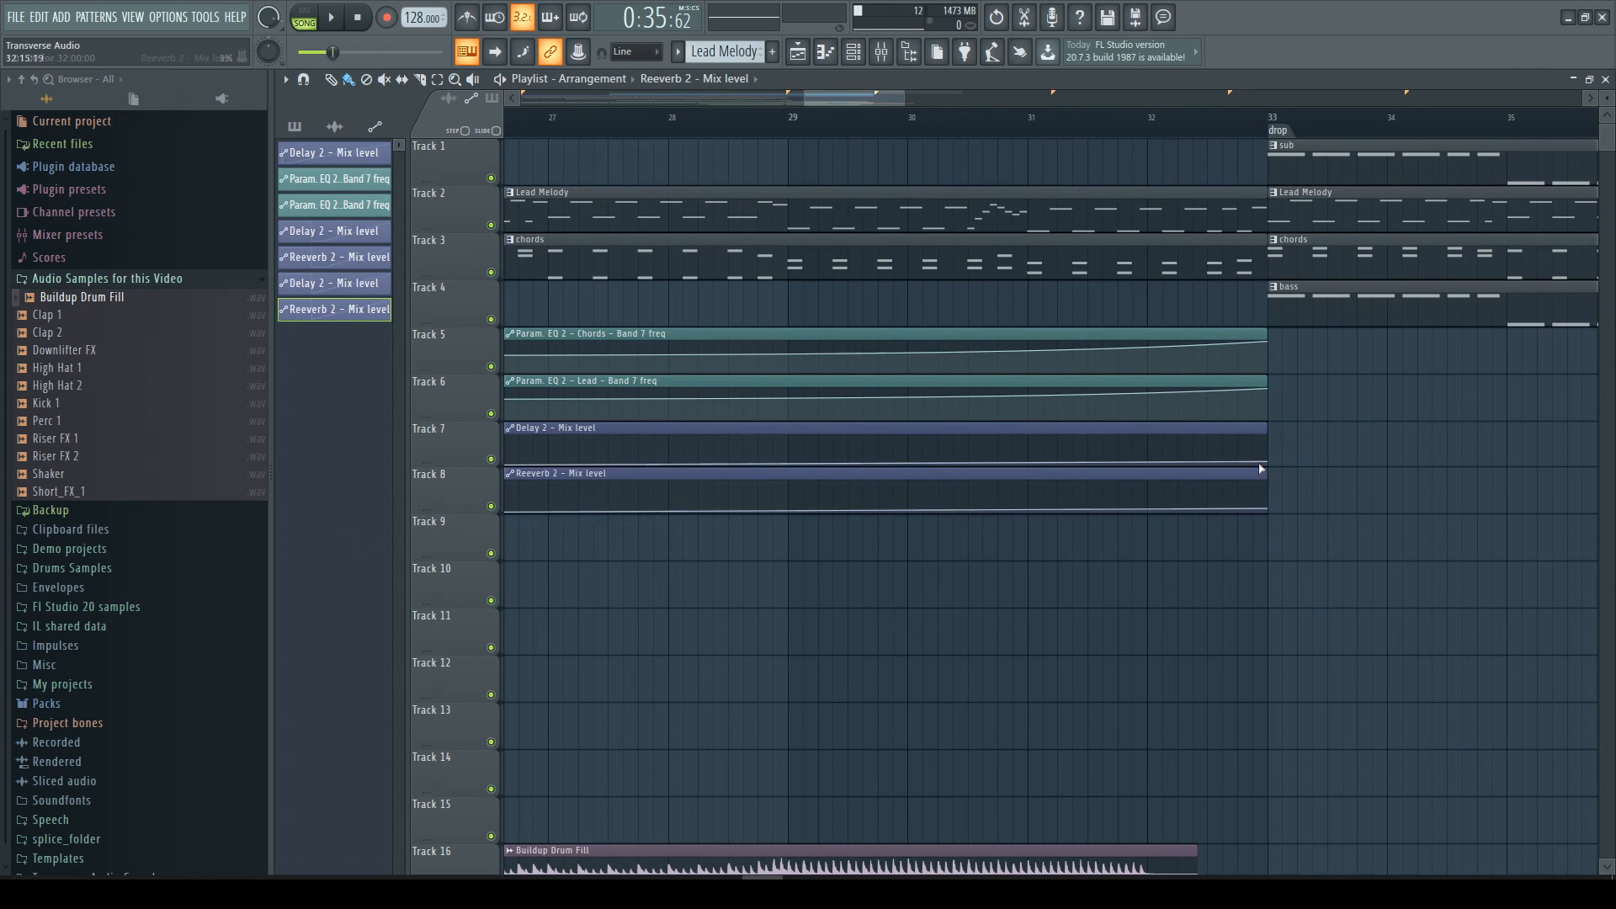
pyautogui.moveTo(1267, 462); pyautogui.dragTo(1270, 516)
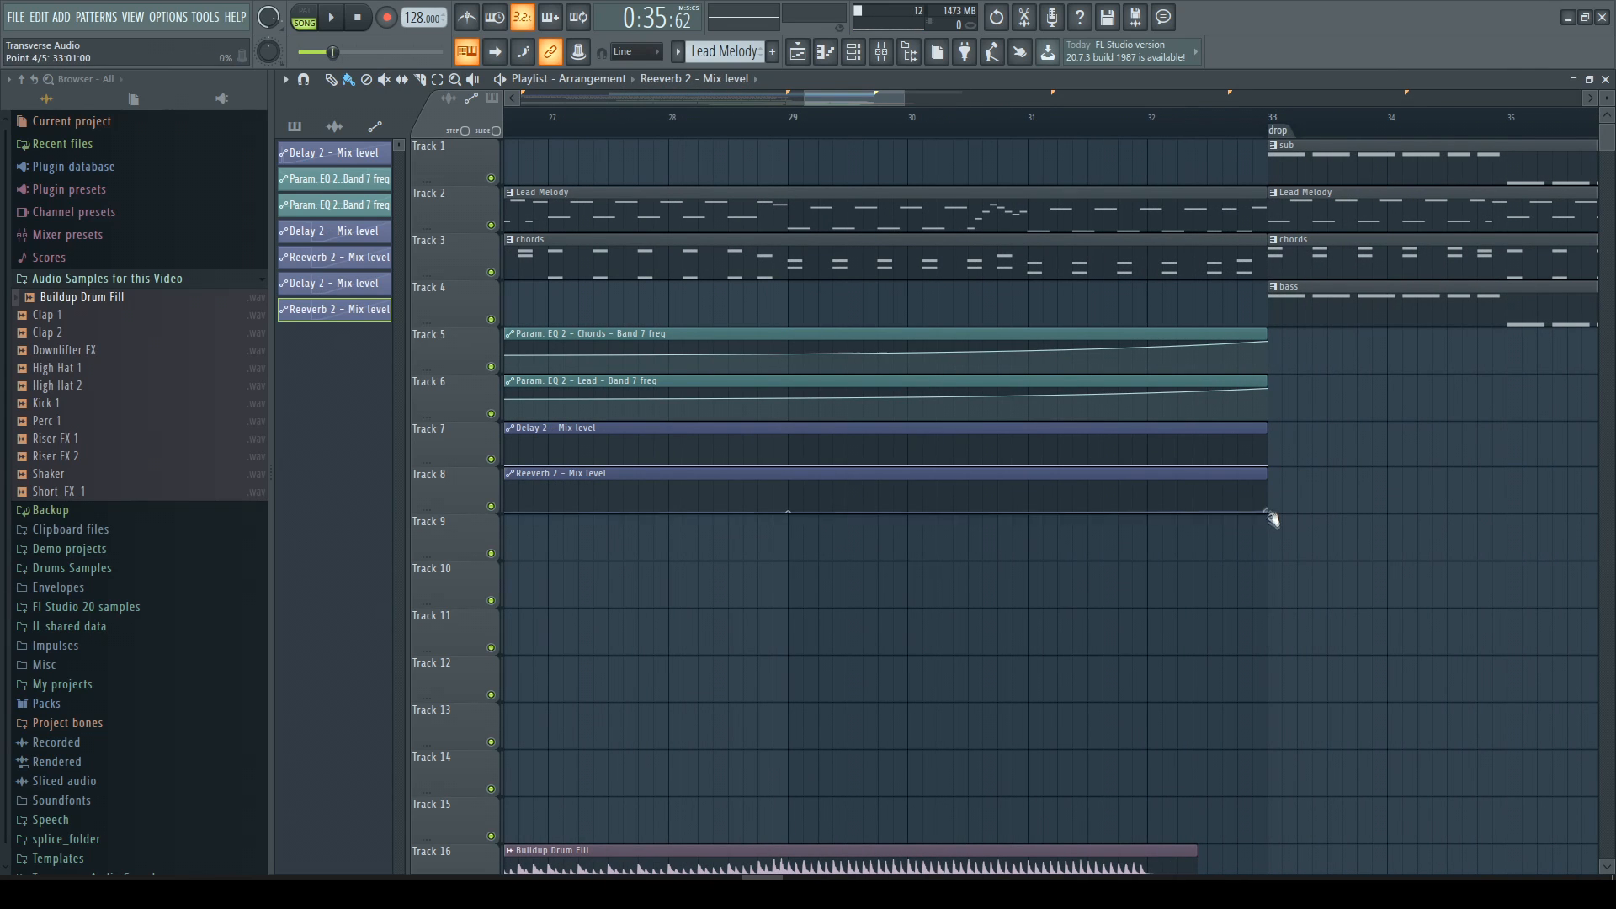
pyautogui.click(1270, 468)
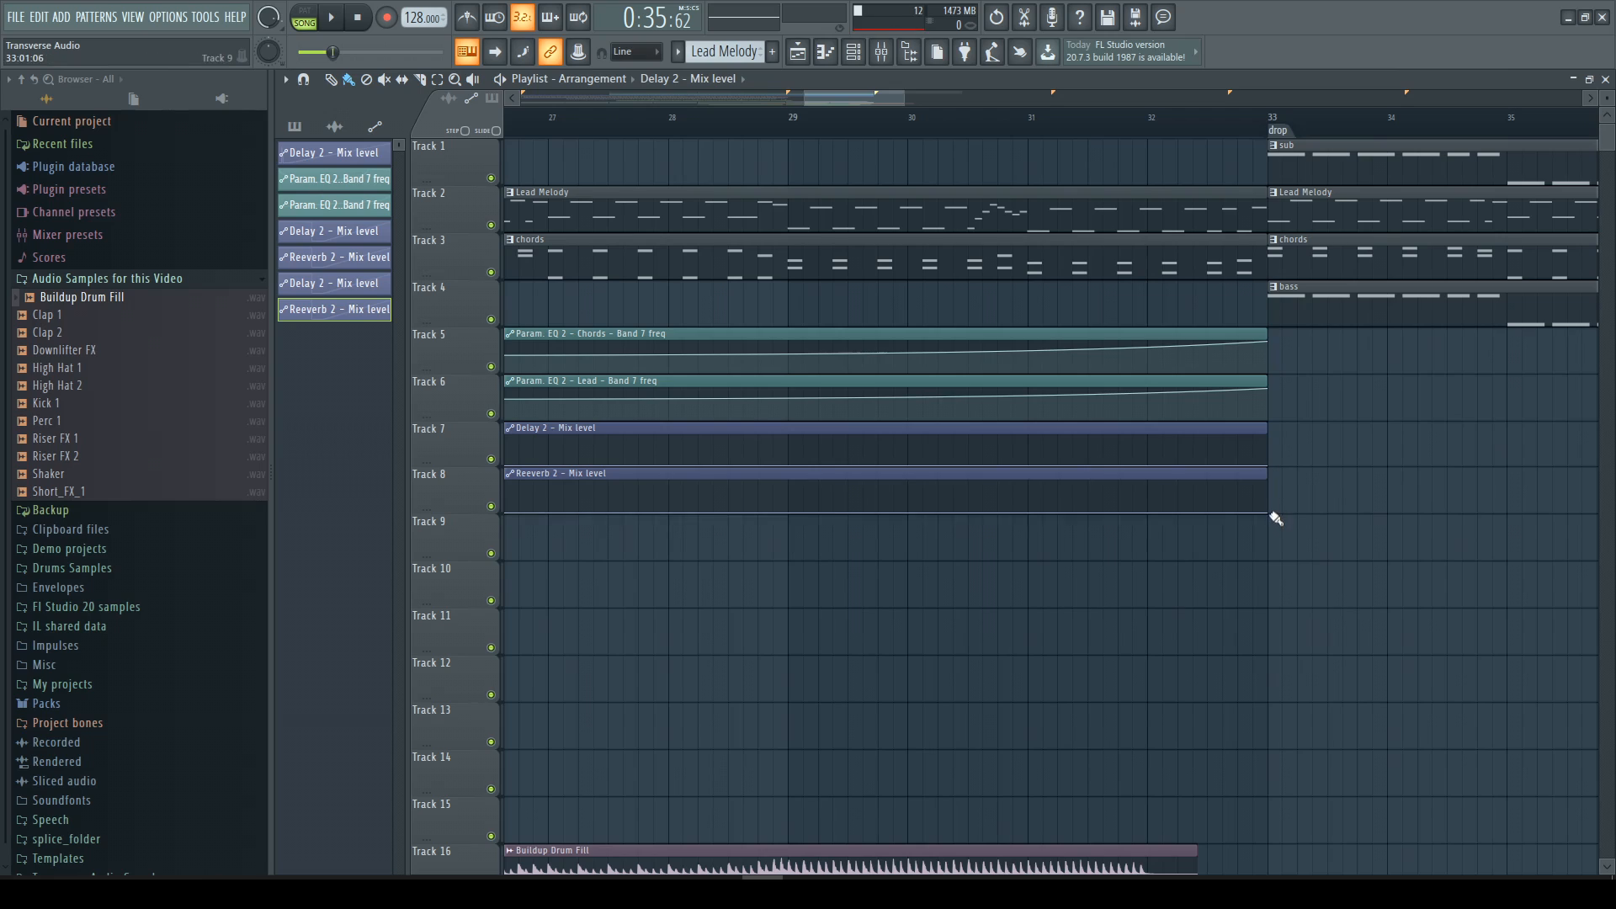
pyautogui.click(1269, 512)
pyautogui.scroll(-6, 1269, 518)
# Duplicate the drop's sub, Lead Melody, chords and bass clips on Tracks 1 to 4 so they also fill bars 41 to 49.
pyautogui.moveTo(986, 101); pyautogui.dragTo(1100, 126)
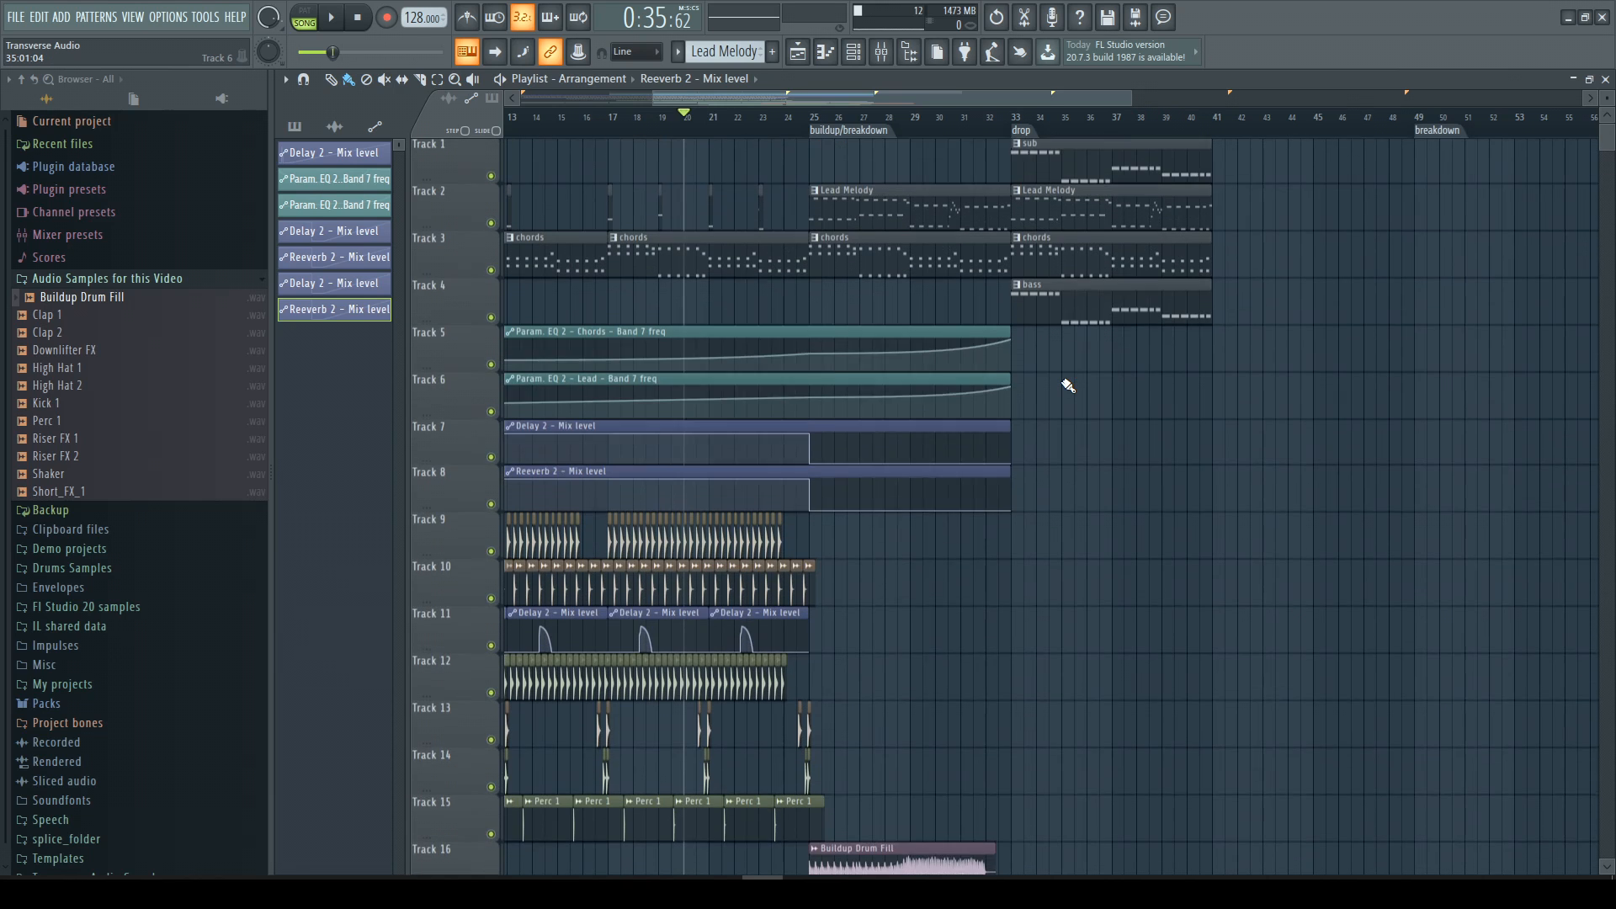
pyautogui.scroll(-3, 1067, 386)
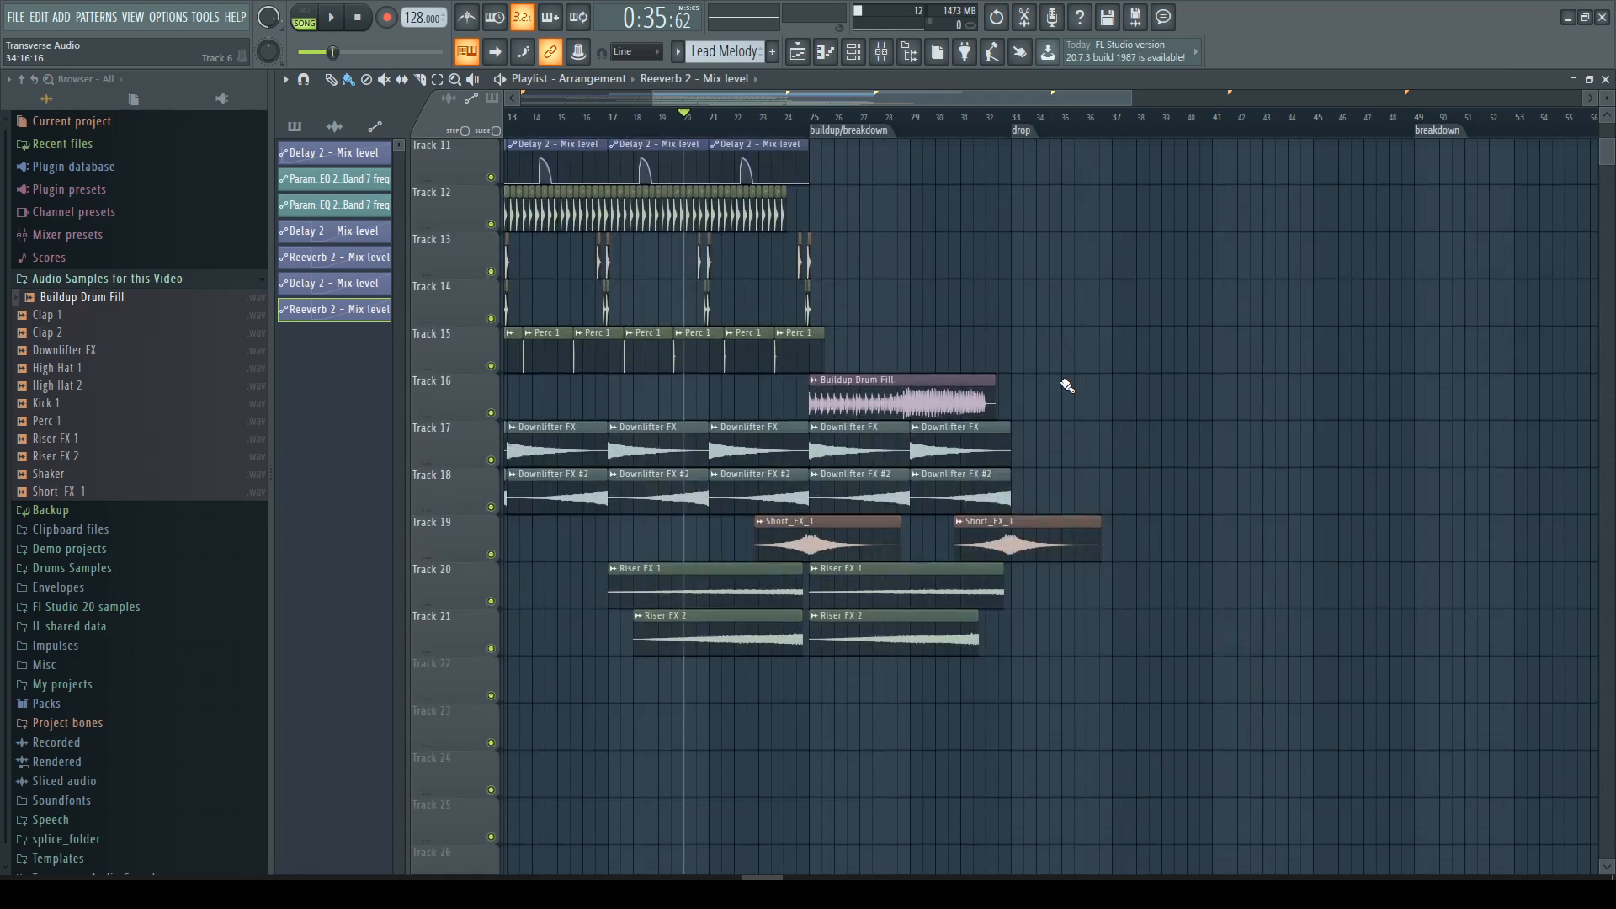
pyautogui.scroll(6, 1067, 386)
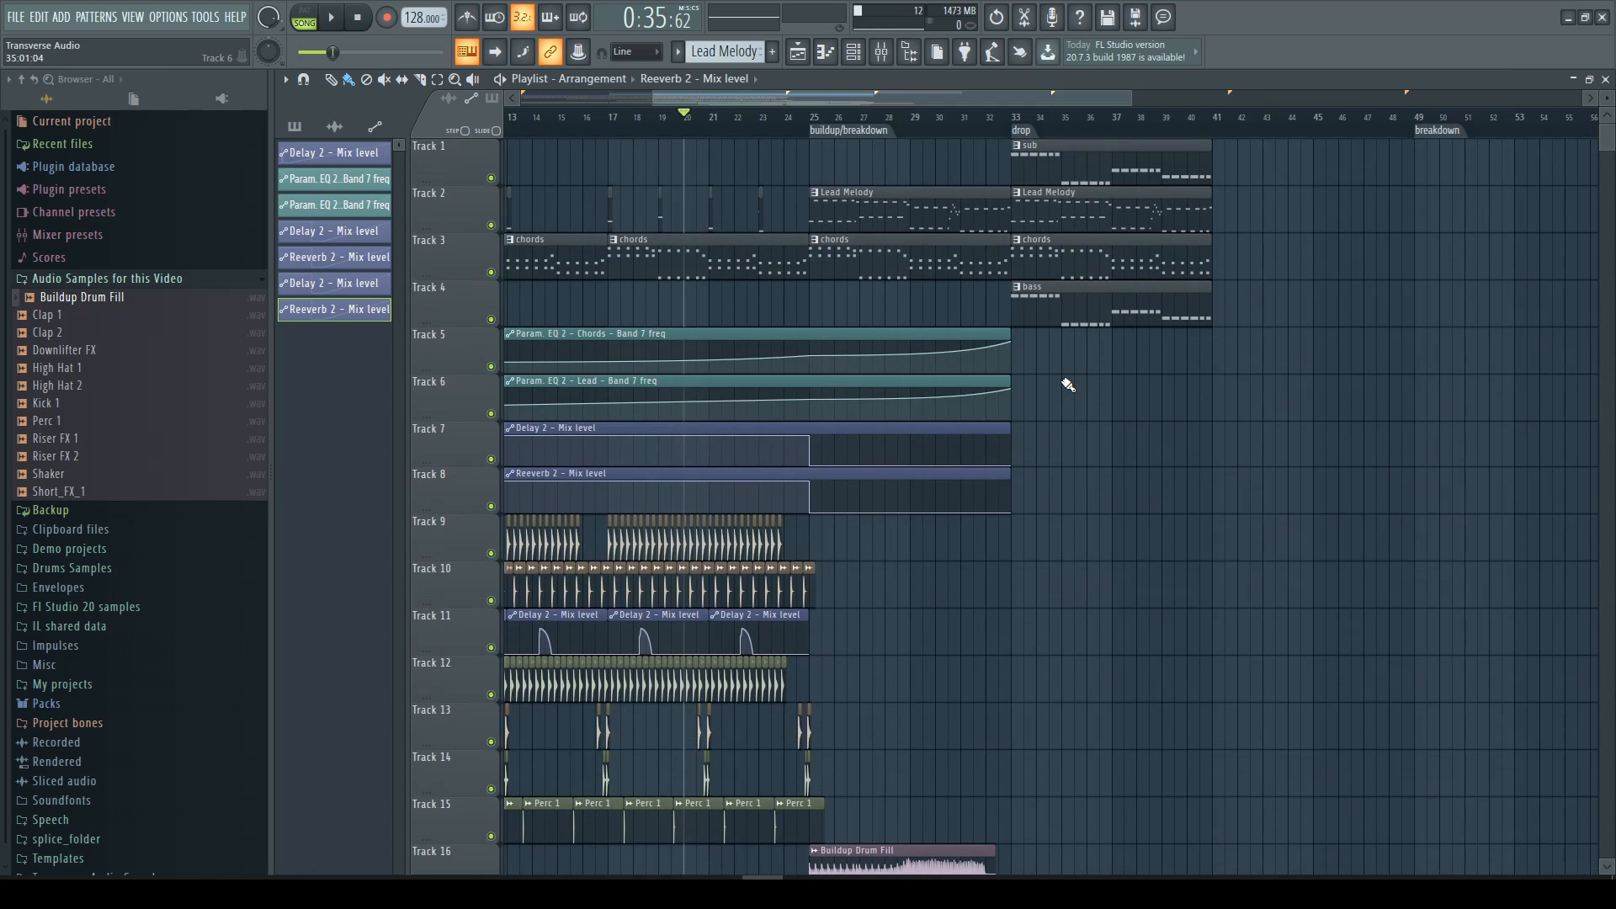
pyautogui.hscroll(5, 1047, 101)
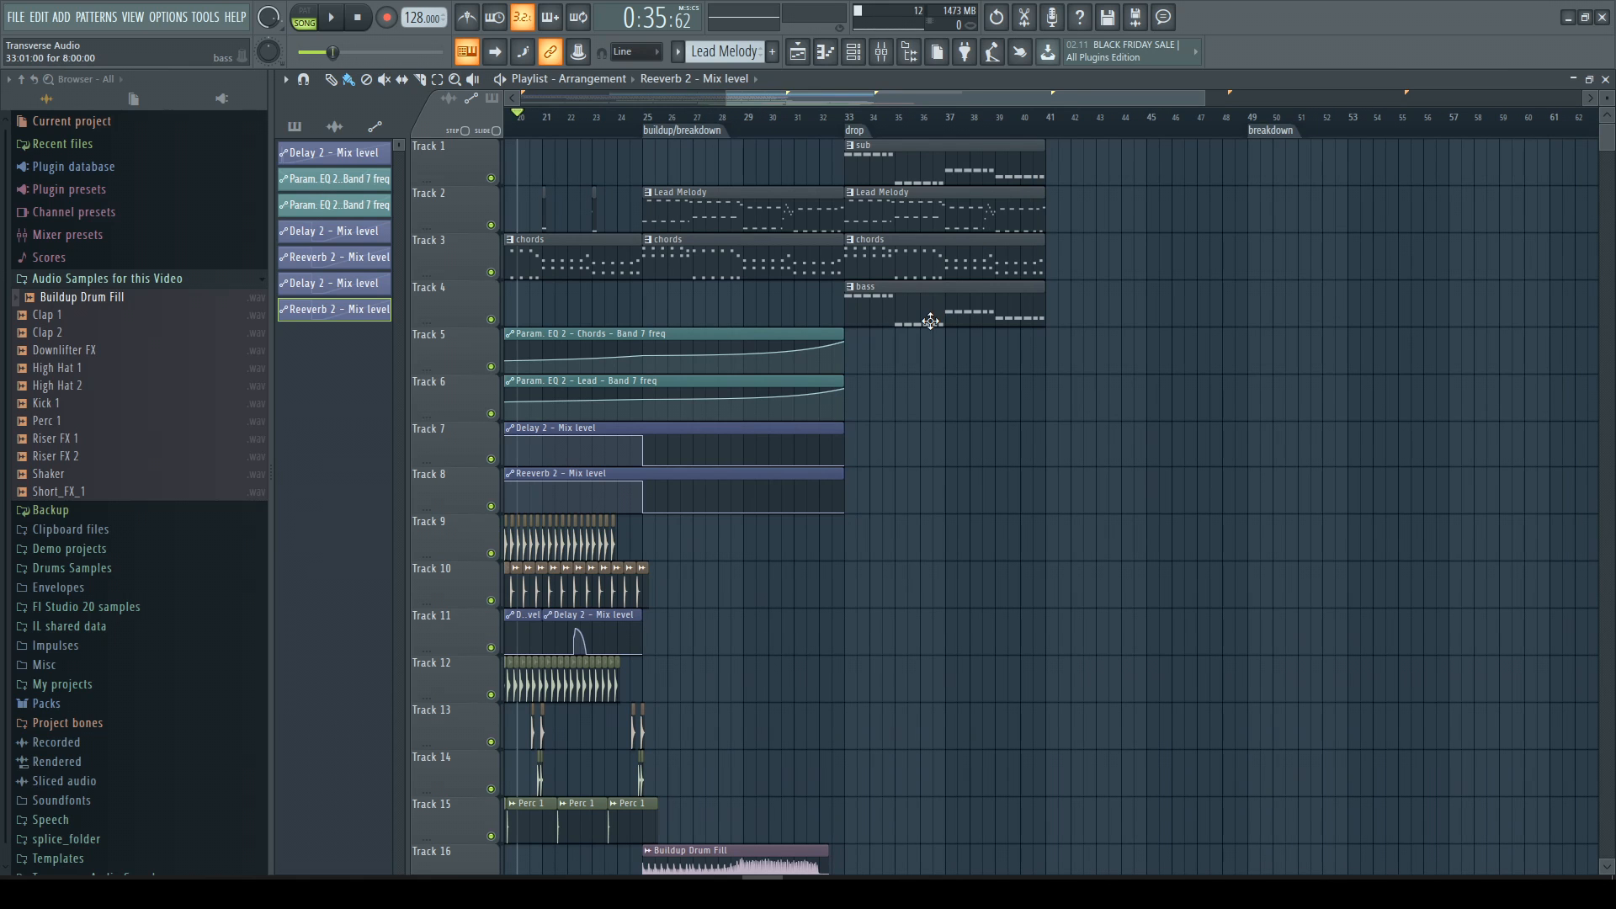
pyautogui.moveTo(975, 99); pyautogui.dragTo(1015, 106)
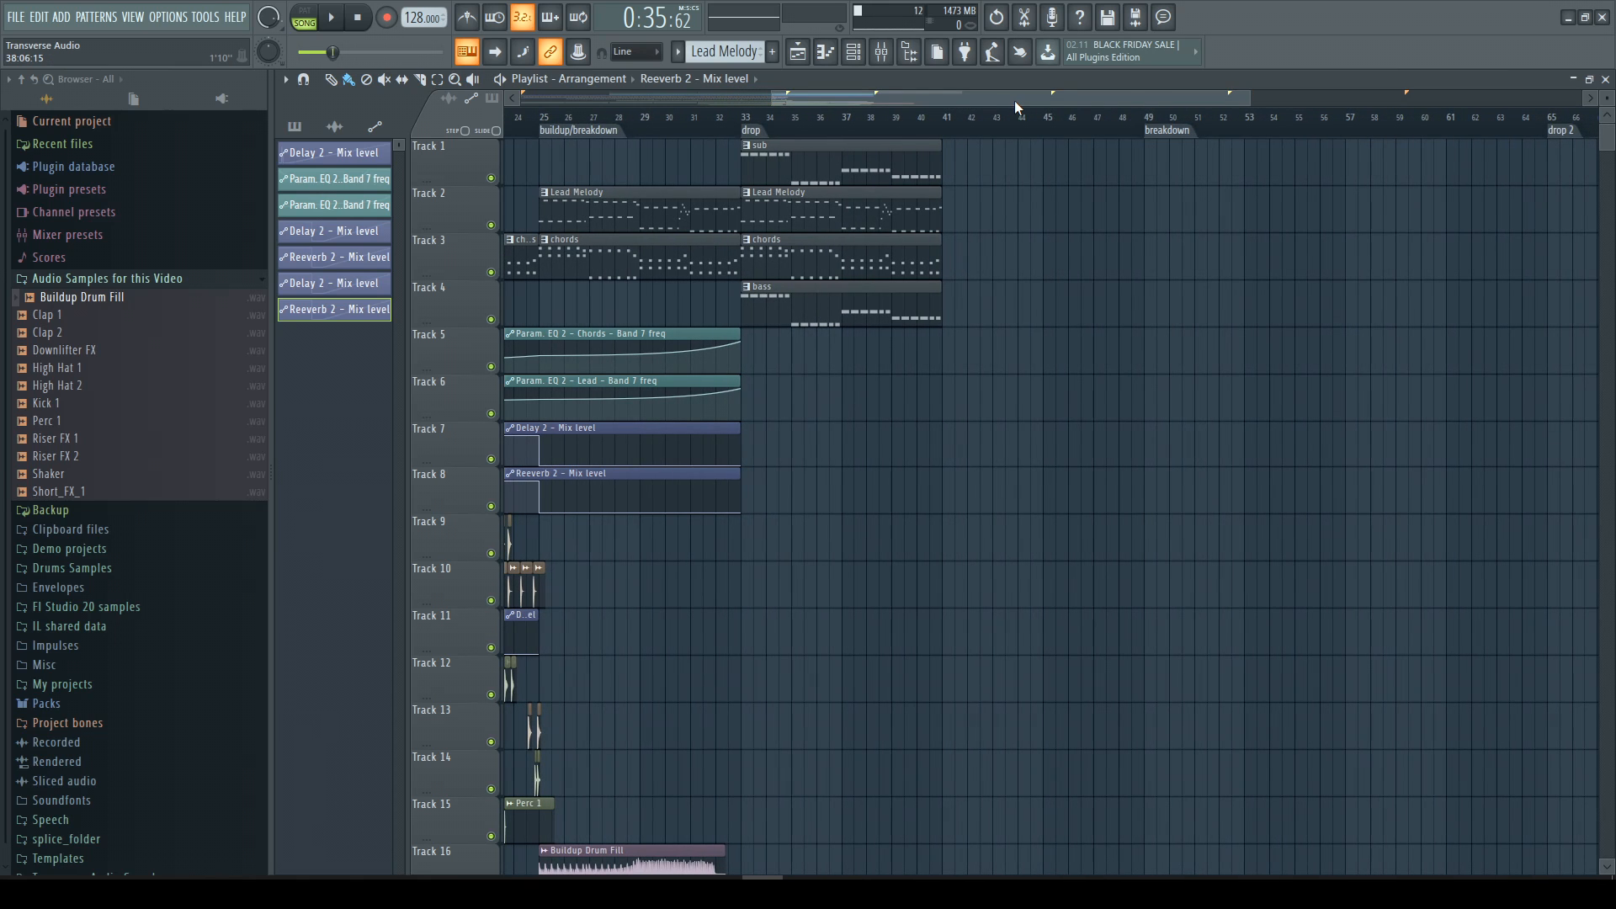
pyautogui.moveTo(968, 163); pyautogui.dragTo(740, 326)
pyautogui.hotkey('ctrl', 'b')
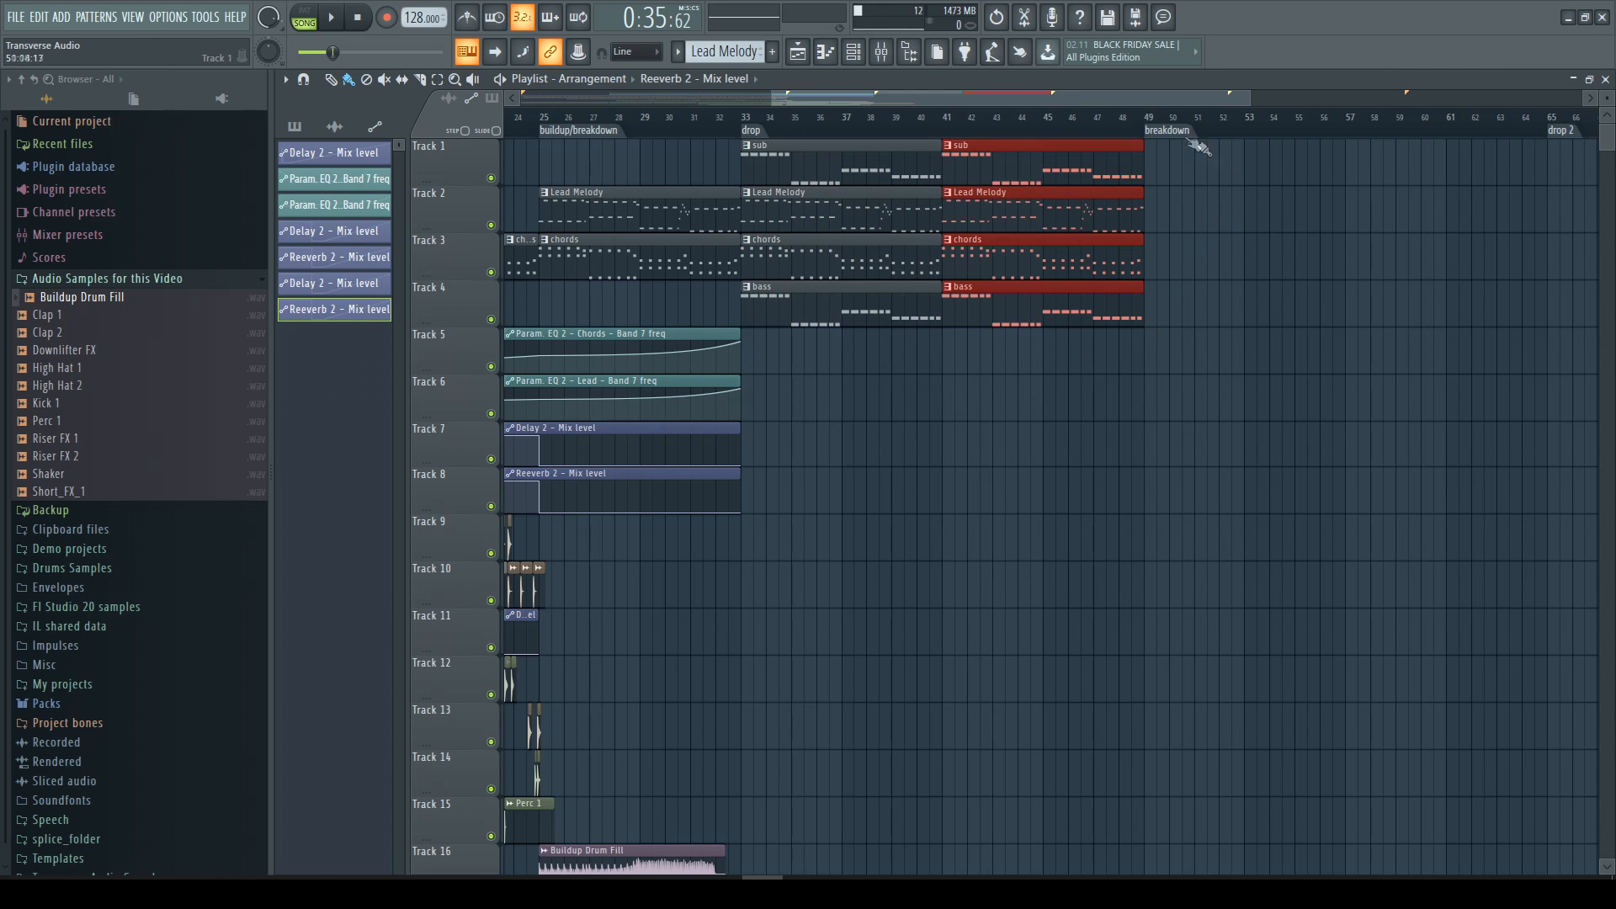
# Copy the drum, percussion and delay automation clips on Tracks 9 to 15 from bars 9 to 25 into the drop, starting at bar 33.
pyautogui.click(949, 120)
pyautogui.scroll(-5, 859, 252)
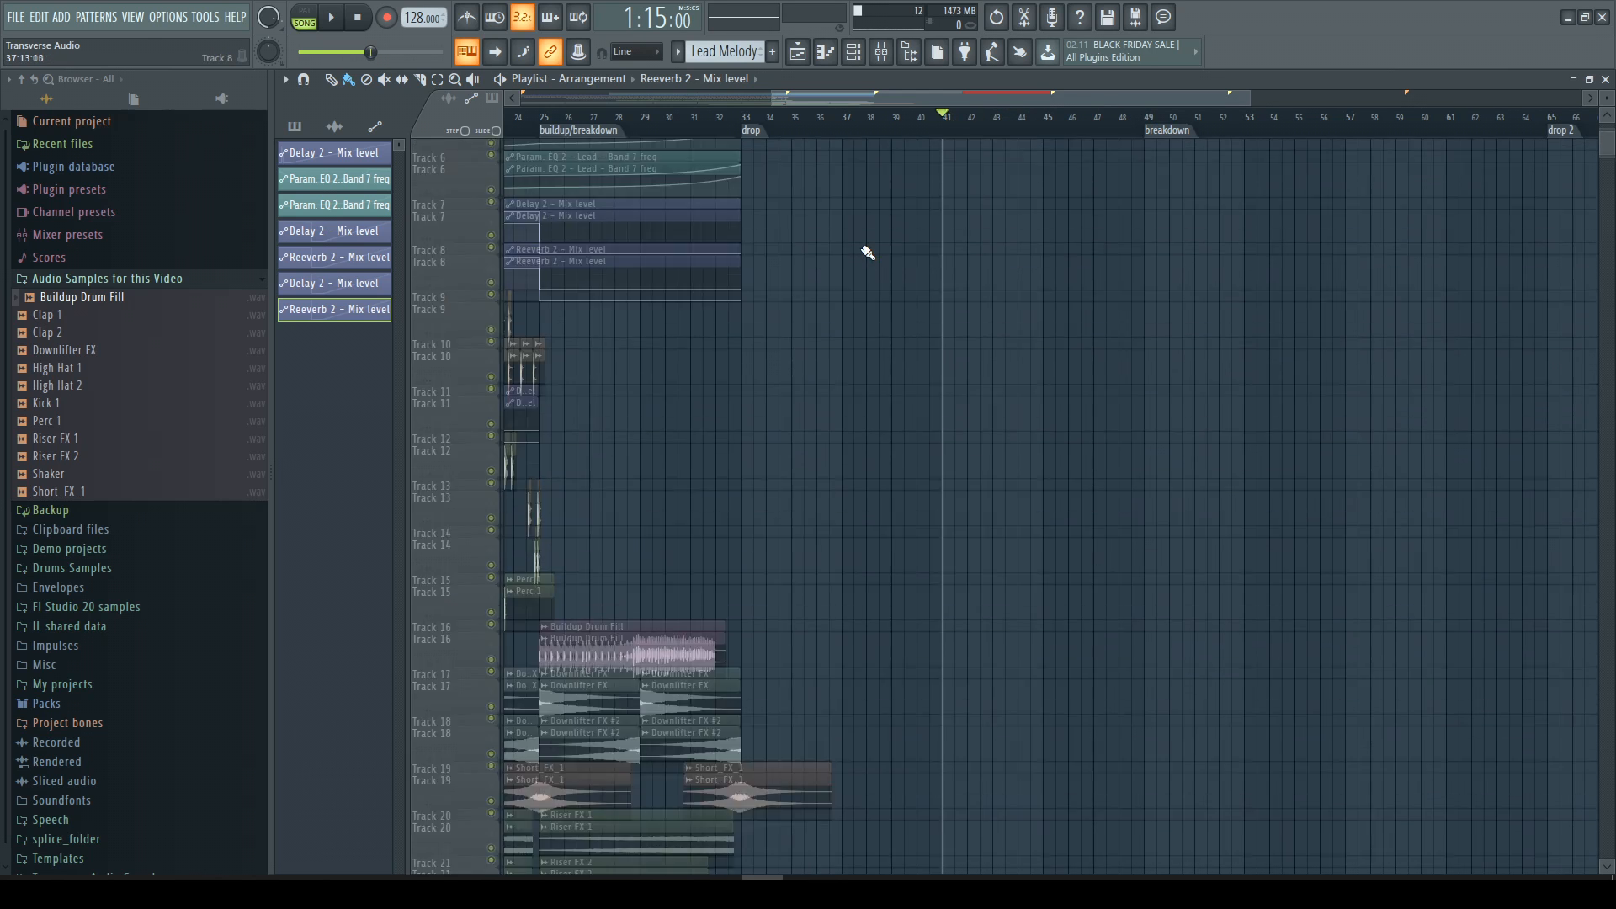
pyautogui.scroll(-5, 757, 433)
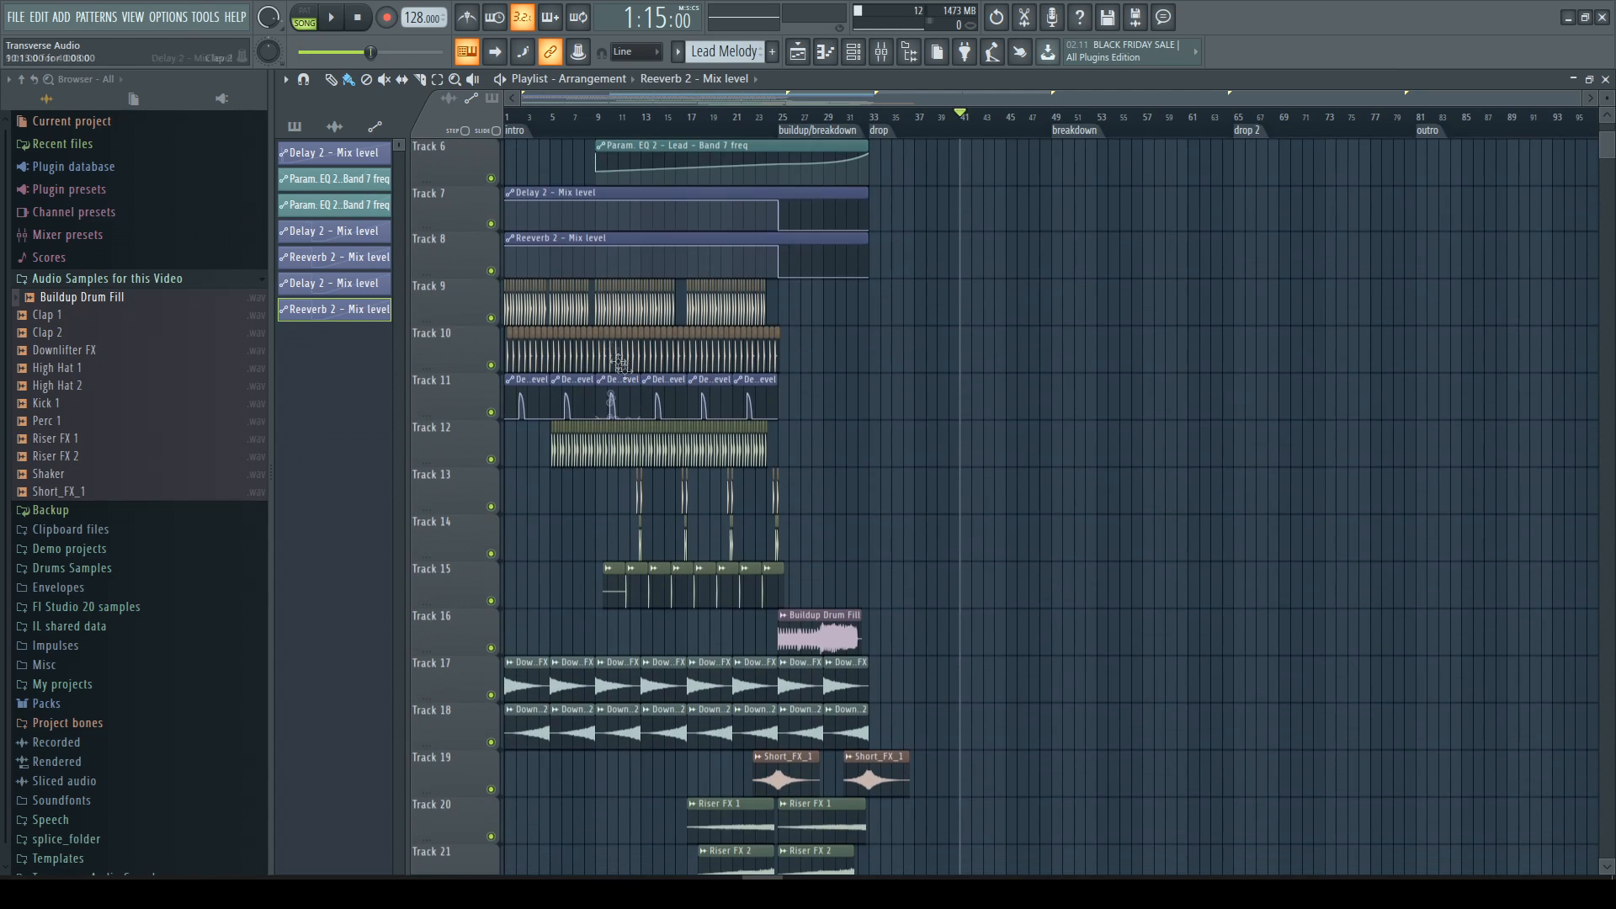
pyautogui.moveTo(599, 284); pyautogui.dragTo(771, 602)
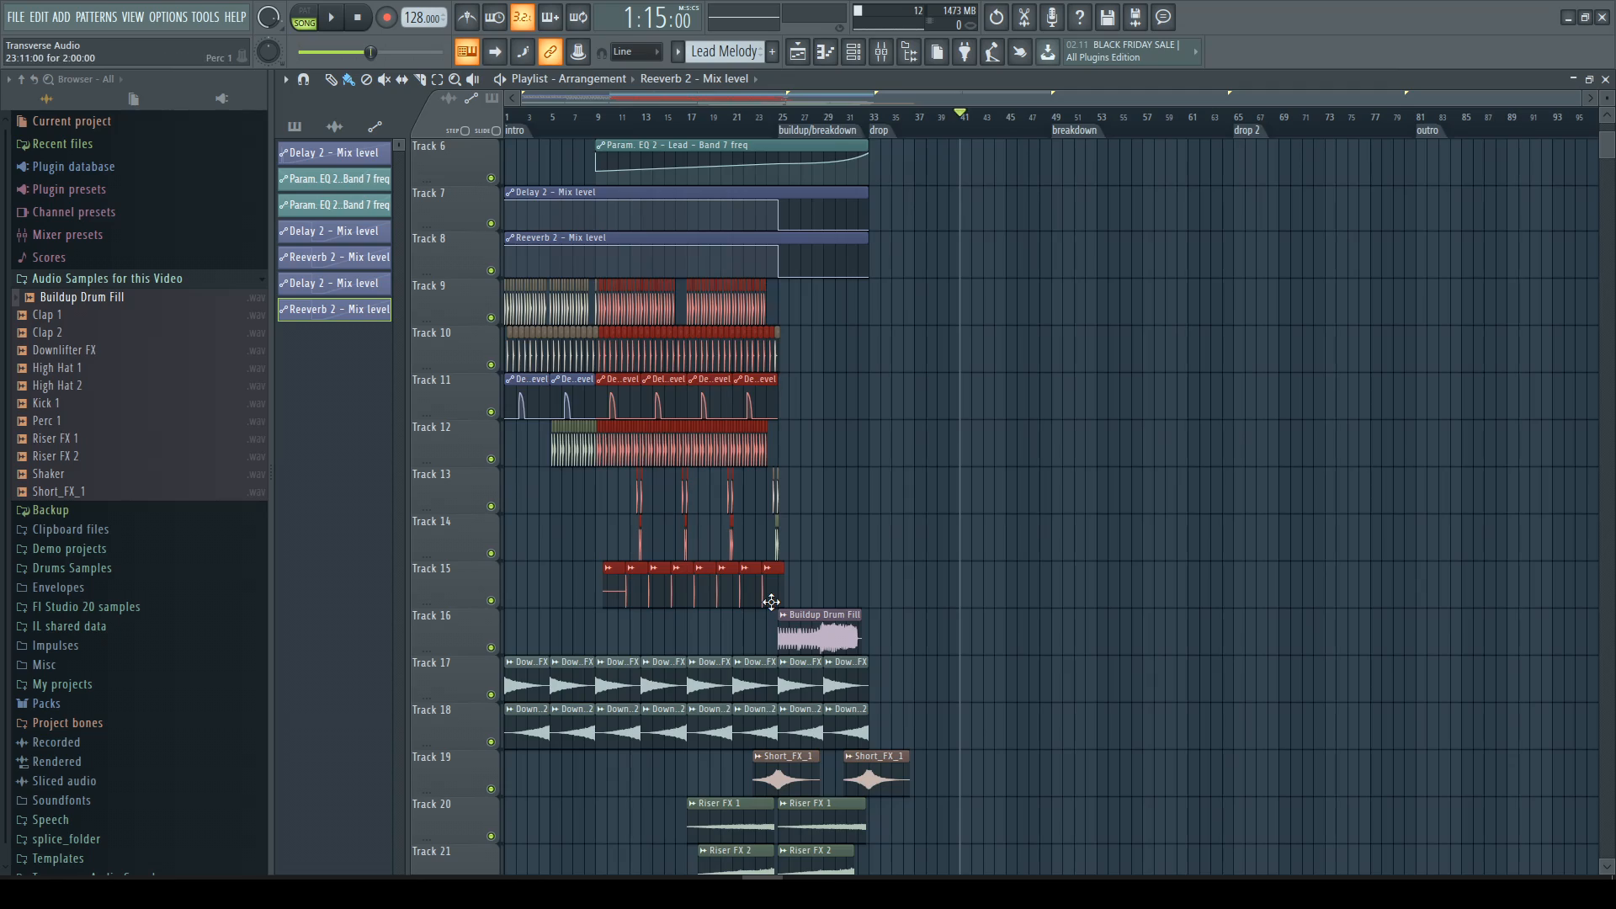
pyautogui.scroll(3, 771, 602)
pyautogui.moveTo(816, 328); pyautogui.dragTo(800, 554)
pyautogui.scroll(-3, 850, 497)
pyautogui.scroll(7, 640, 336)
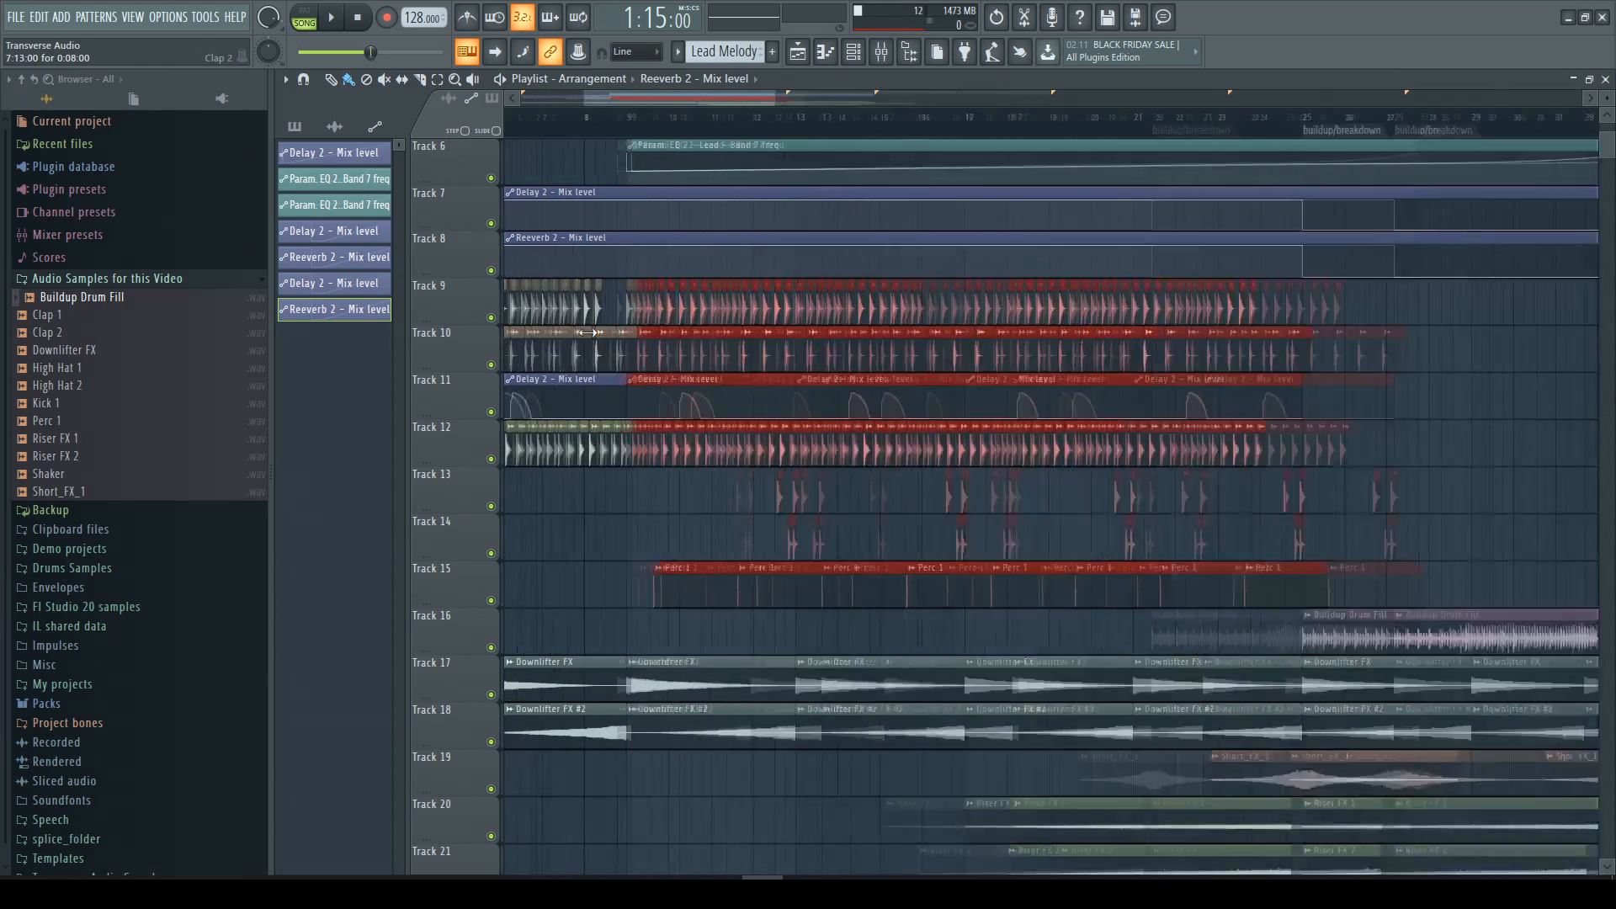
pyautogui.scroll(-3, 724, 419)
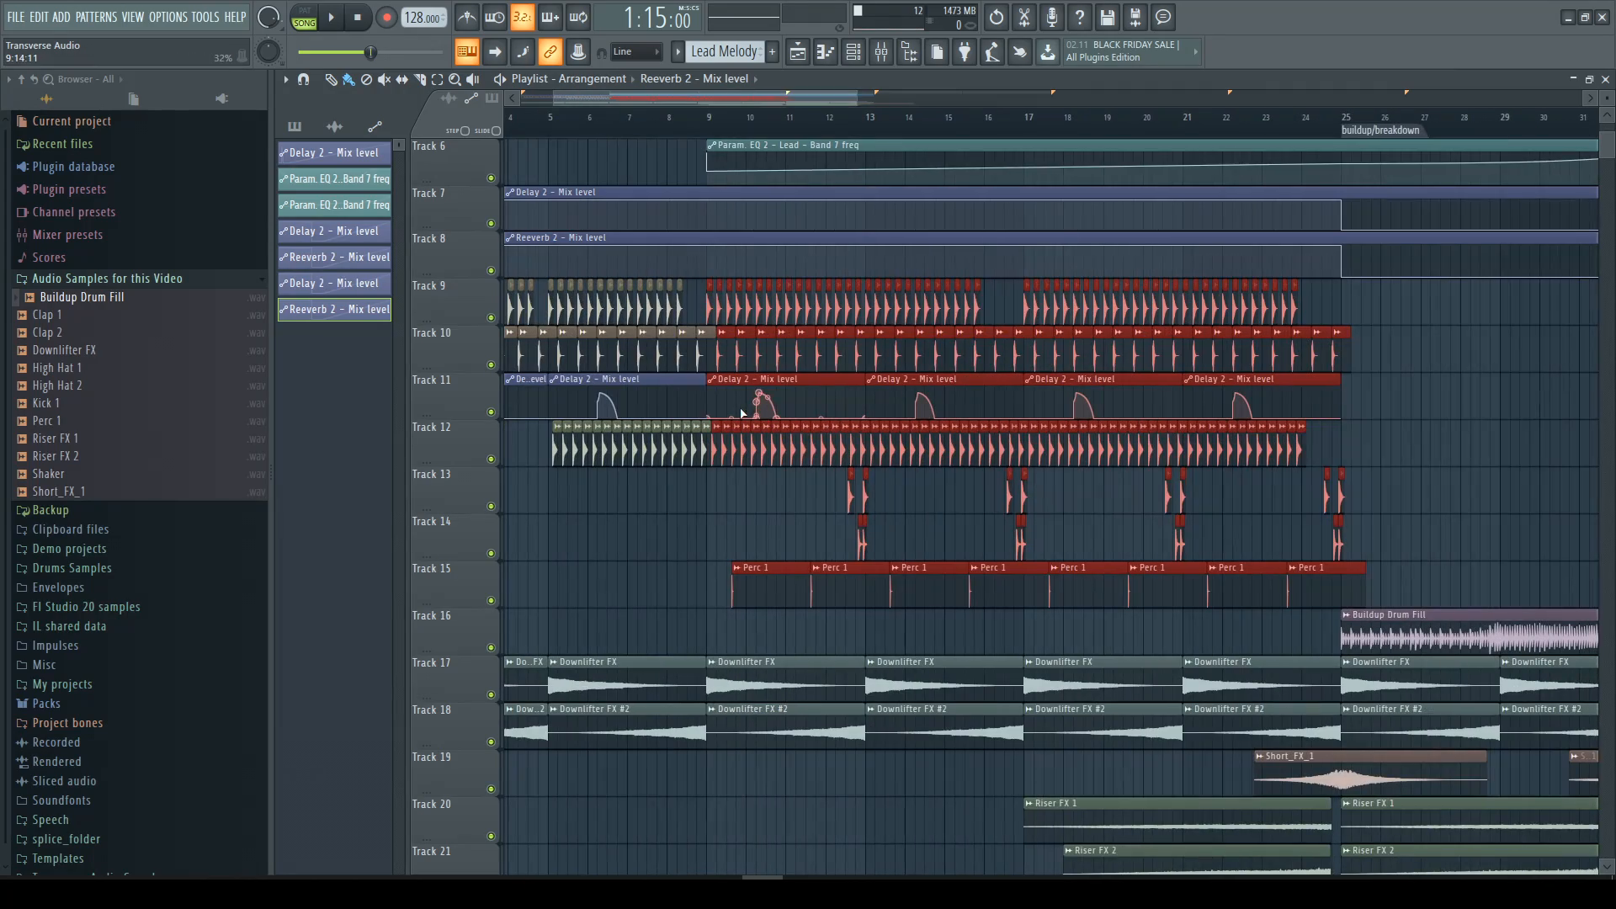
pyautogui.moveTo(808, 101); pyautogui.dragTo(1069, 157)
pyautogui.hotkey('ctrl', 'v')
pyautogui.scroll(-4, 679, 295)
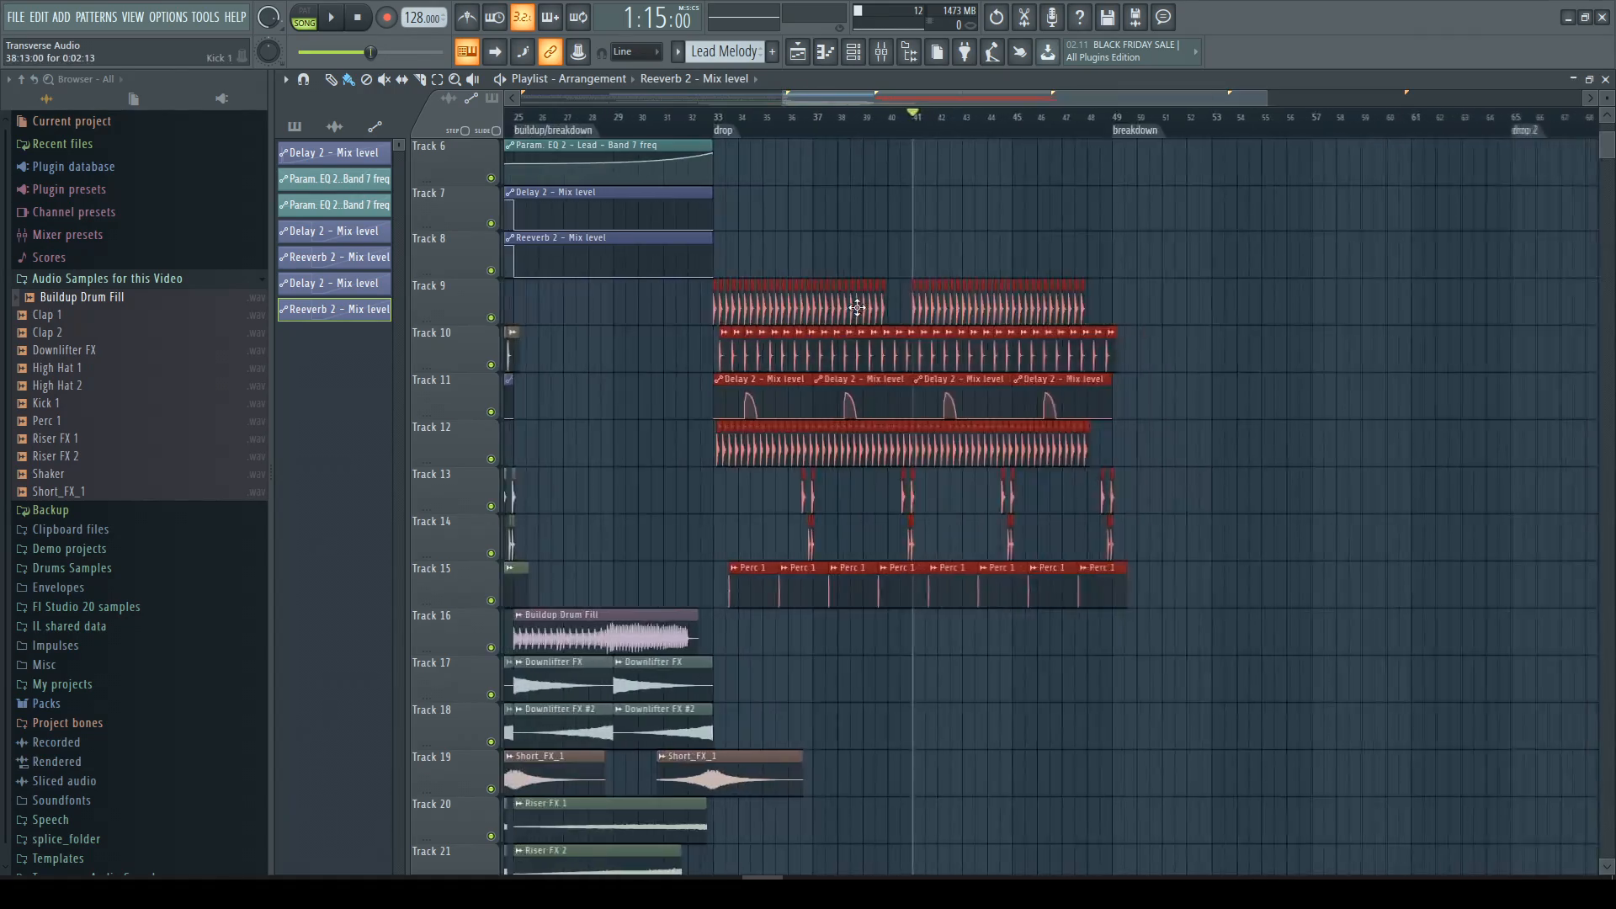
pyautogui.scroll(3, 1179, 384)
pyautogui.scroll(-3, 1177, 378)
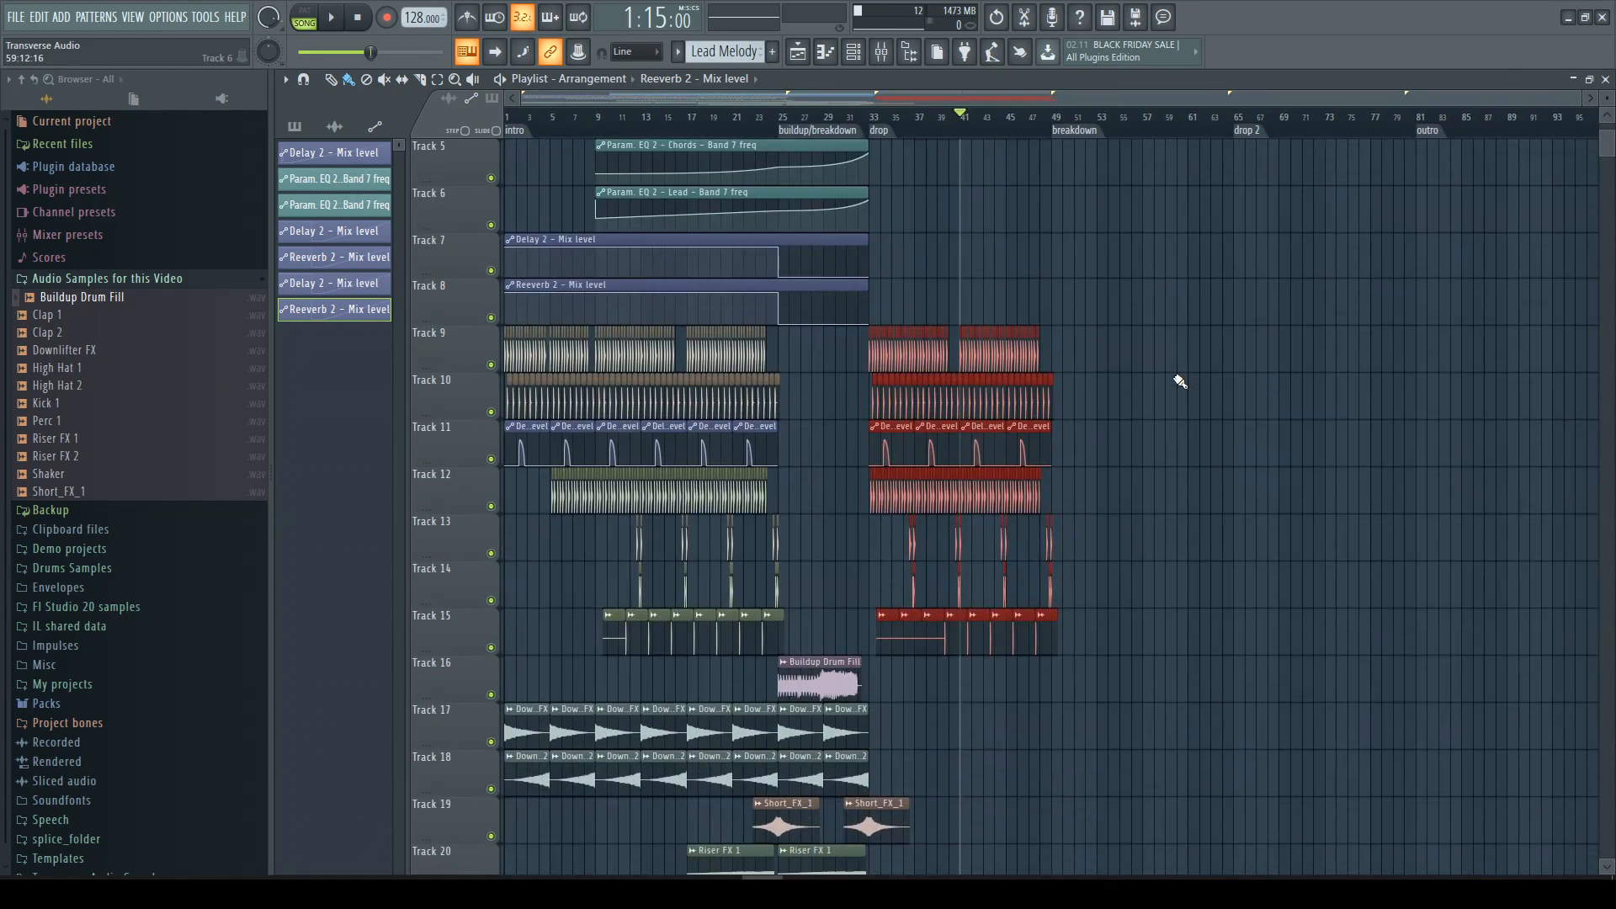
pyautogui.scroll(3, 1175, 376)
# Delete the High Hat 2 clips on Track 12 in the first half of the drop, from bar 33 to bar 41.
pyautogui.click(711, 98)
pyautogui.doubleClick(666, 123)
pyautogui.scroll(5, 543, 453)
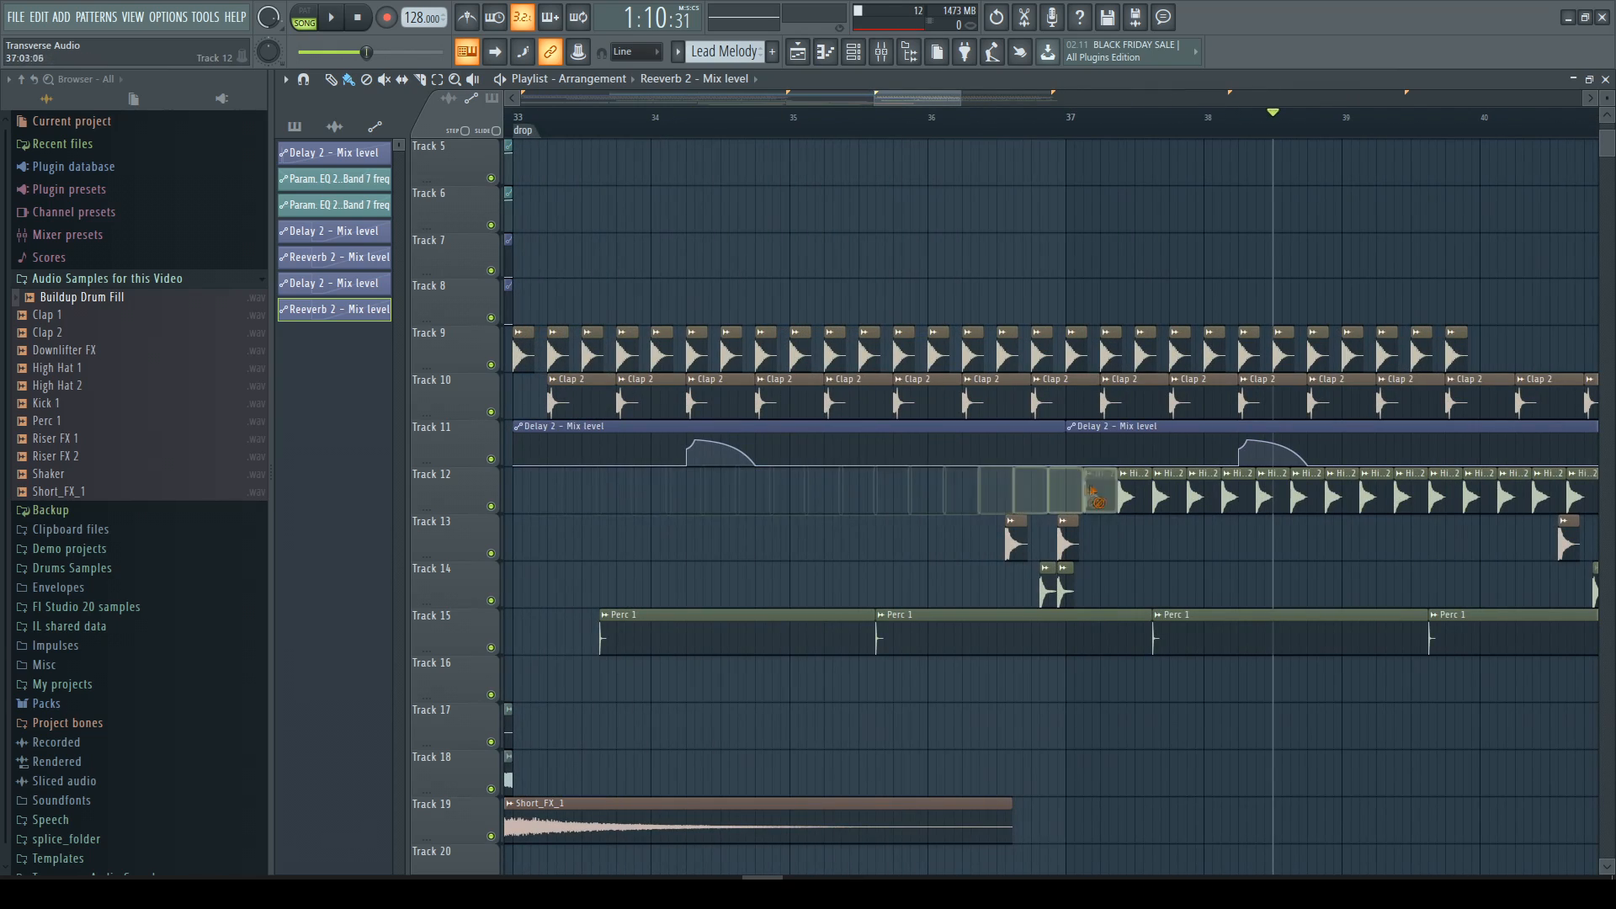
pyautogui.scroll(-3, 1094, 488)
pyautogui.moveTo(1210, 499); pyautogui.dragTo(1279, 499)
pyautogui.scroll(-2, 1392, 577)
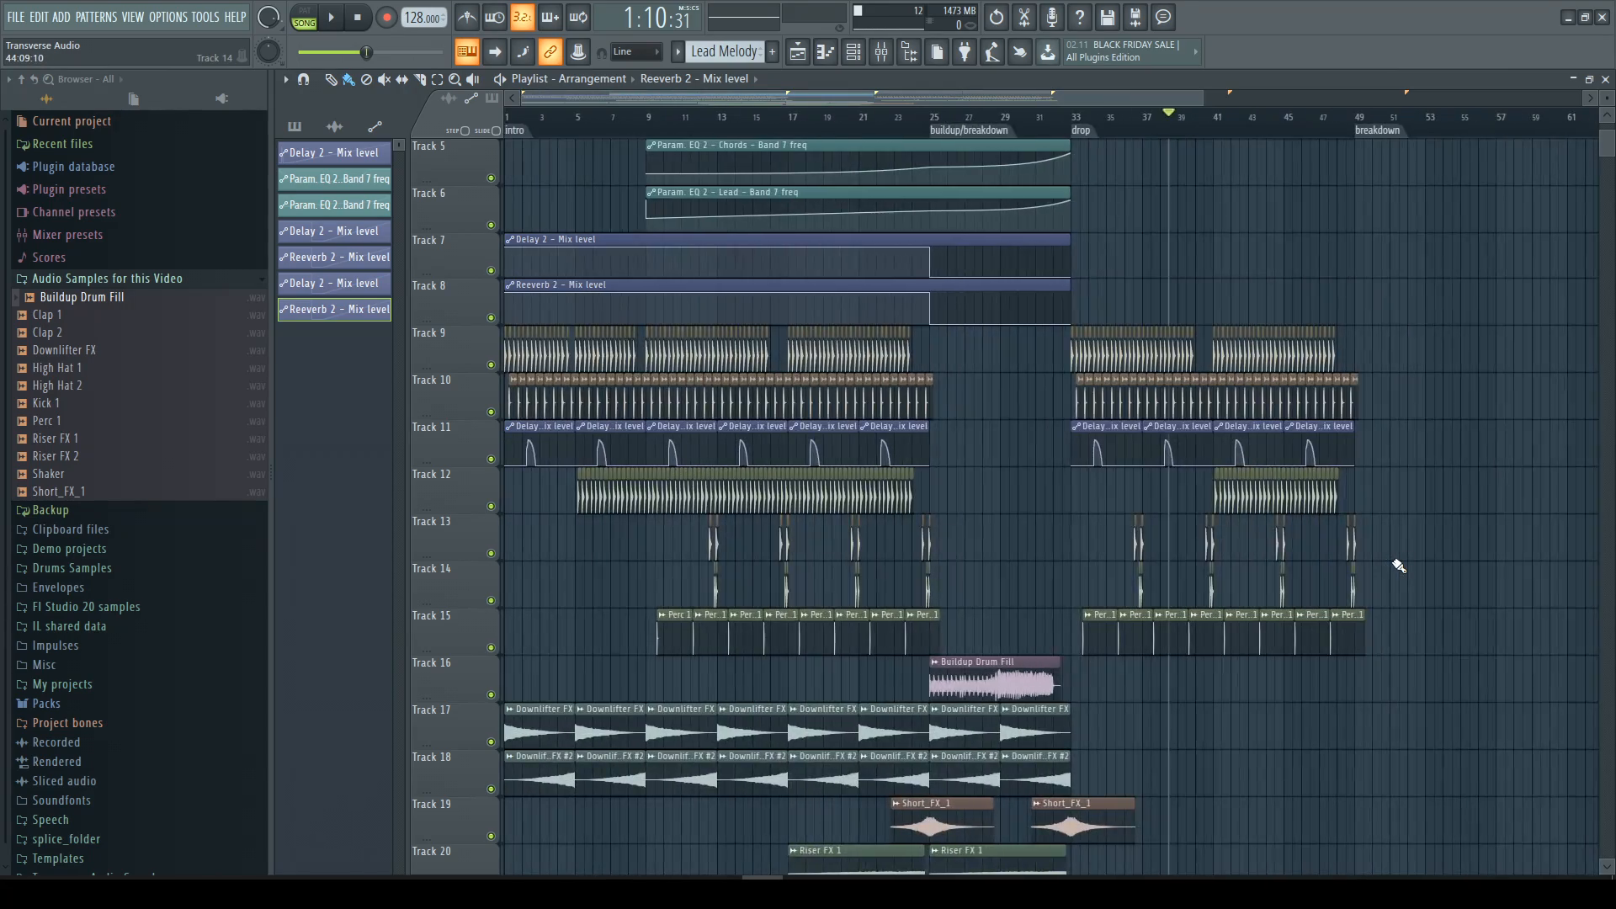
# Delete the first four Perc 1 clips of the drop on Track 15, leaving only those after bar 41.
pyautogui.scroll(3, 1043, 568)
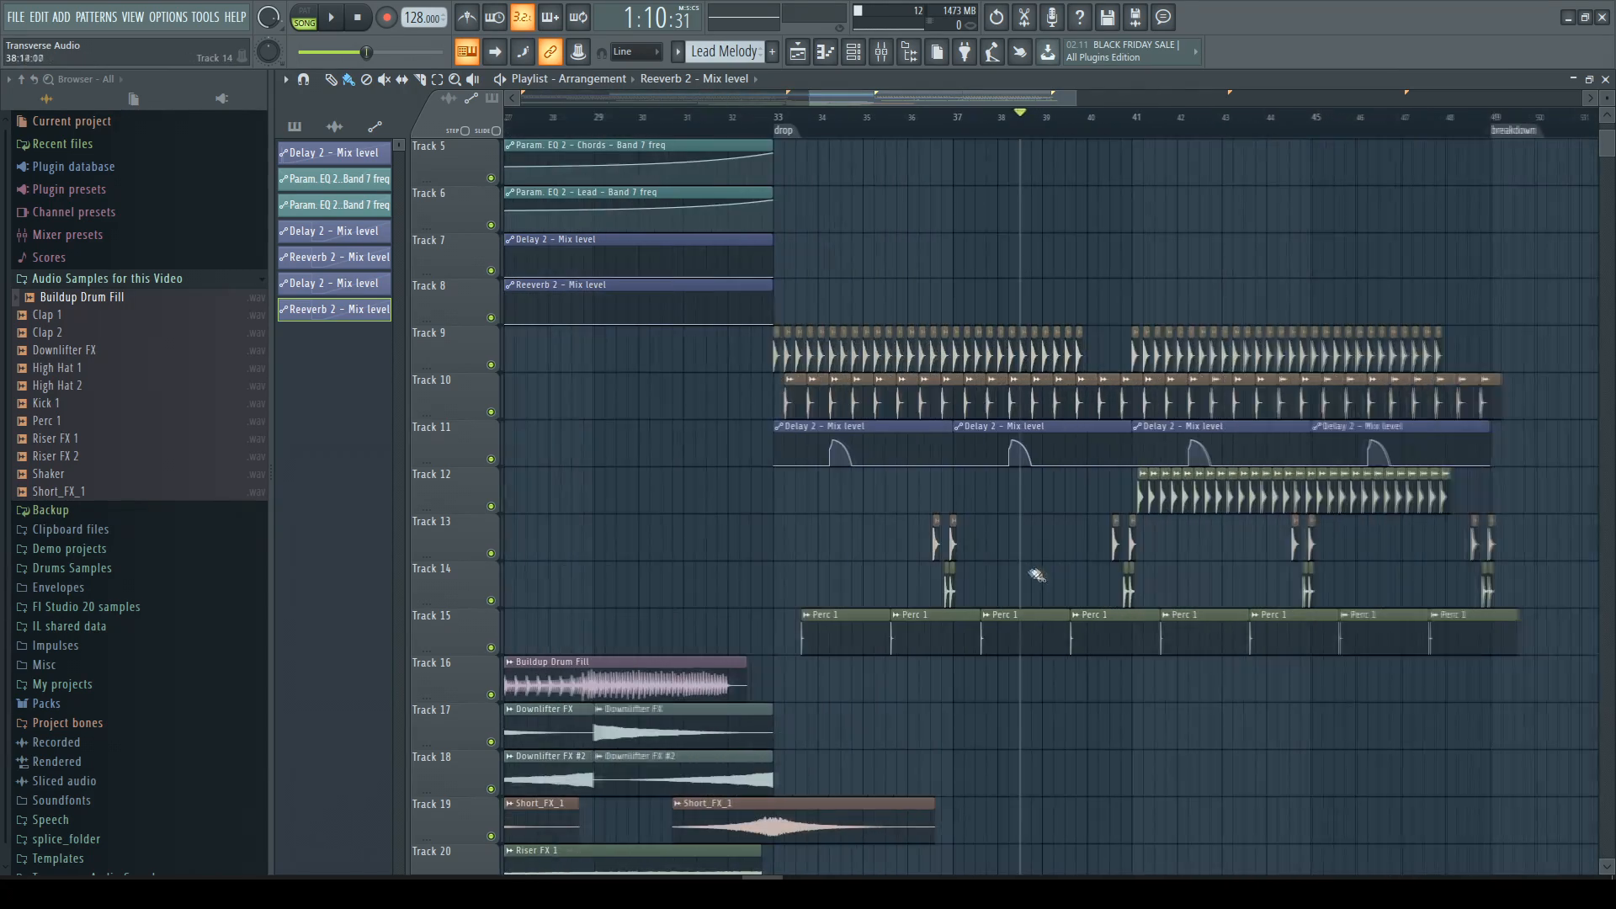
pyautogui.rightClick(822, 642)
pyautogui.rightClick(917, 641)
pyautogui.rightClick(1038, 638)
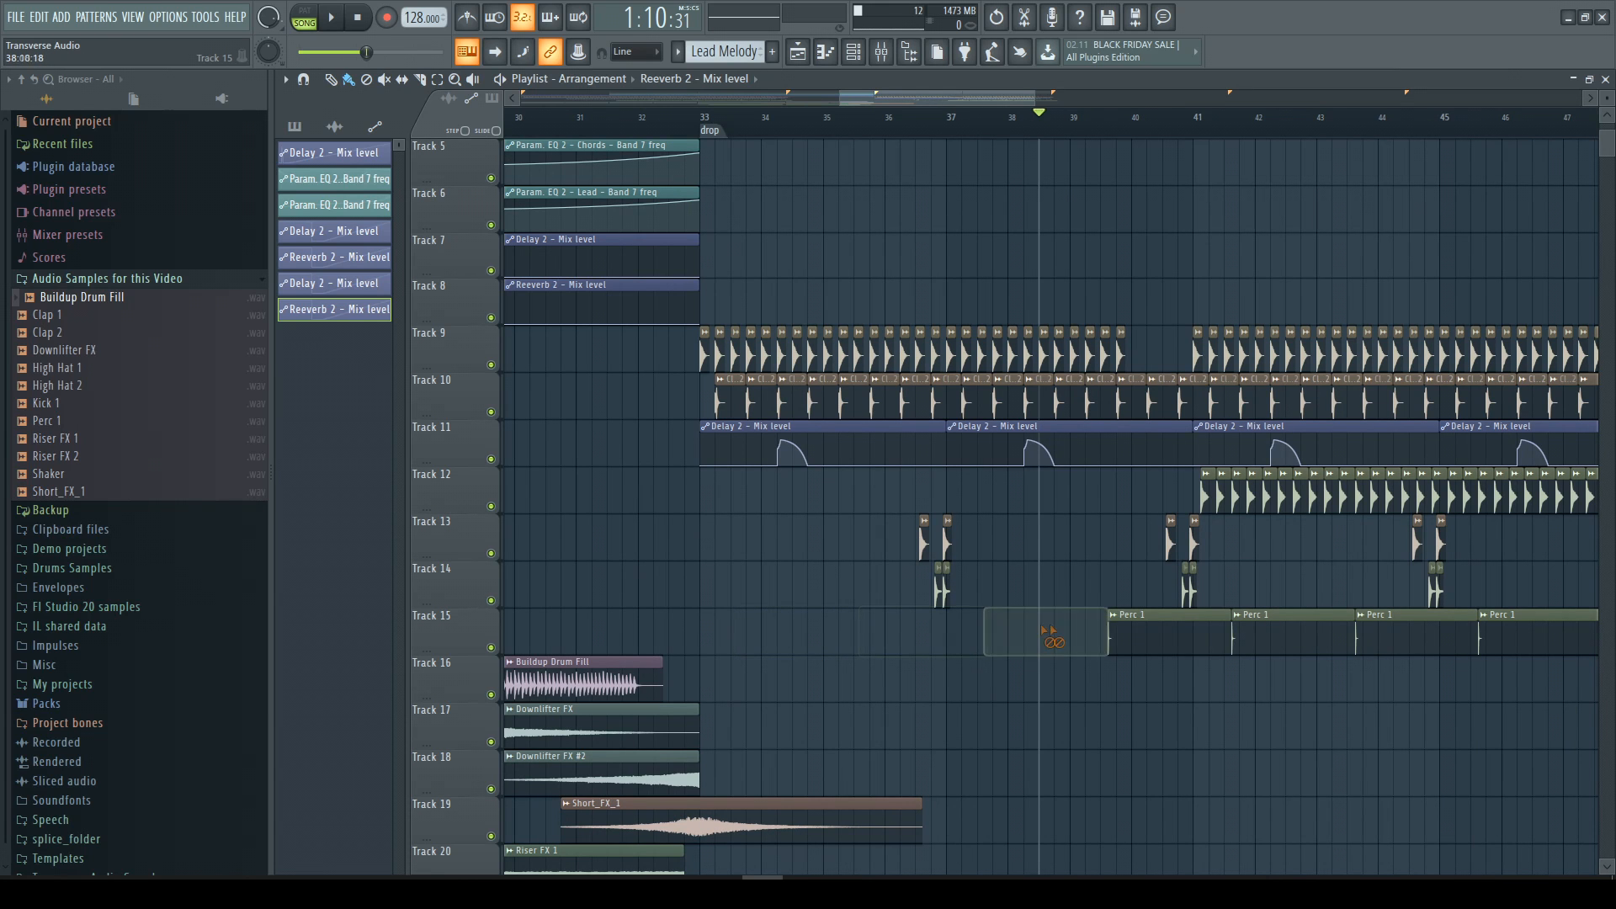
pyautogui.rightClick(1157, 638)
pyautogui.scroll(-2, 1162, 638)
pyautogui.scroll(-2, 1162, 638)
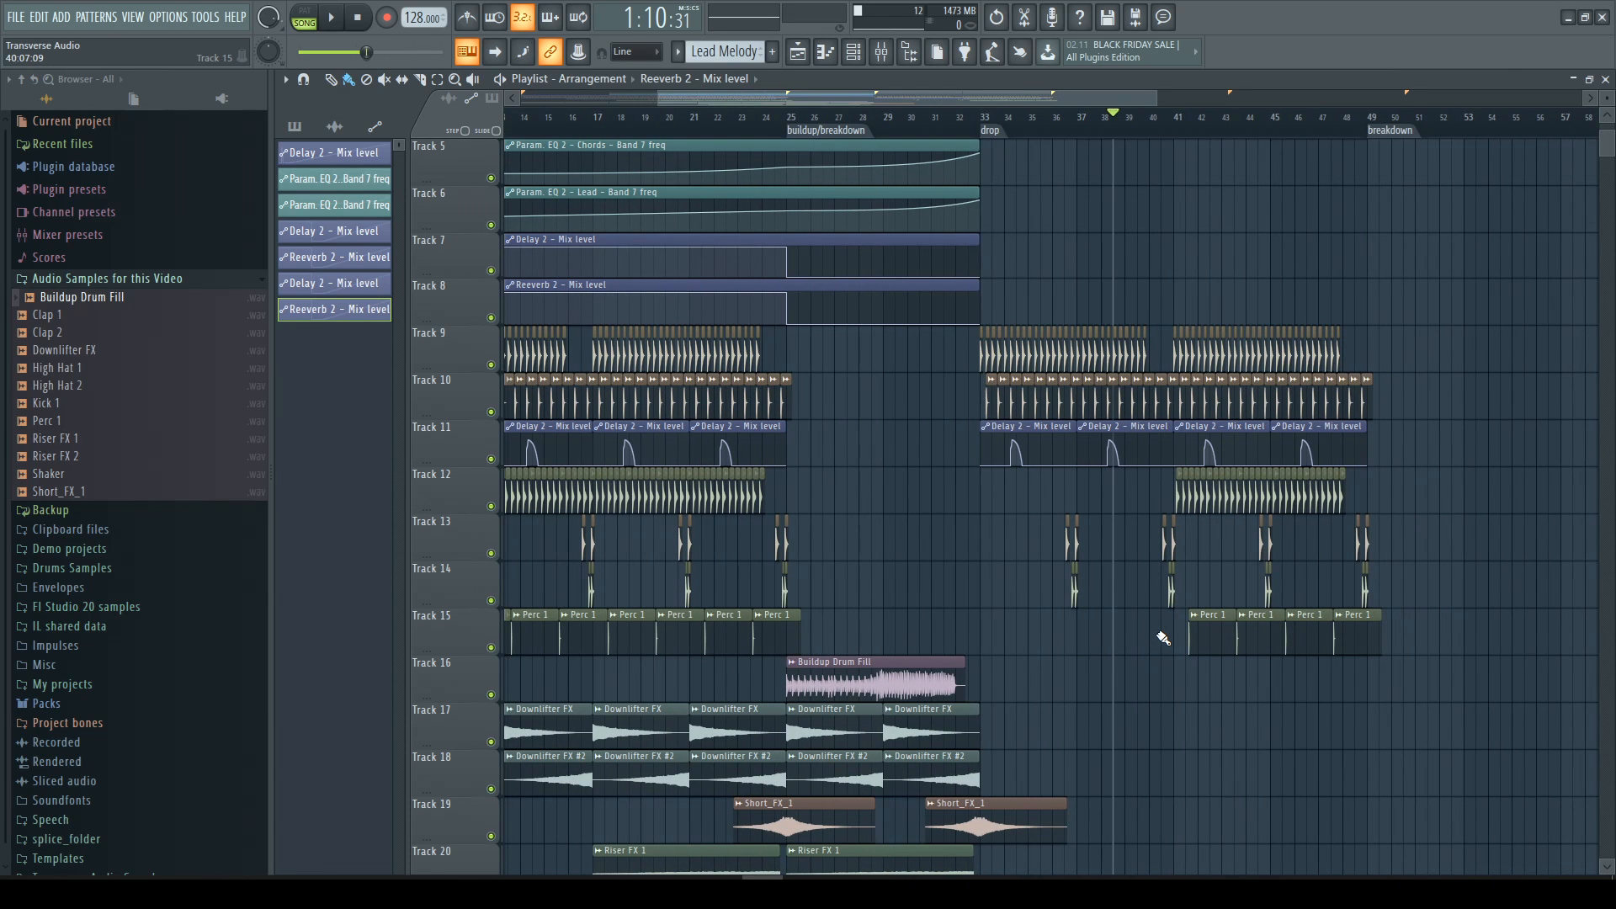
# Duplicate the last two Downlifter FX and Downlifter FX #2 clips on Tracks 17 and 18 twice to cover the drop up to bar 49.
pyautogui.moveTo(1075, 103); pyautogui.dragTo(1150, 101)
pyautogui.scroll(-2, 714, 621)
pyautogui.moveTo(759, 731); pyautogui.dragTo(686, 731)
pyautogui.hotkey('ctrl', 'b')
pyautogui.hotkey('ctrl', 'b')
pyautogui.moveTo(805, 778); pyautogui.dragTo(665, 778)
pyautogui.hotkey('ctrl', 'b')
pyautogui.hotkey('ctrl', 'b')
pyautogui.scroll(-3, 764, 761)
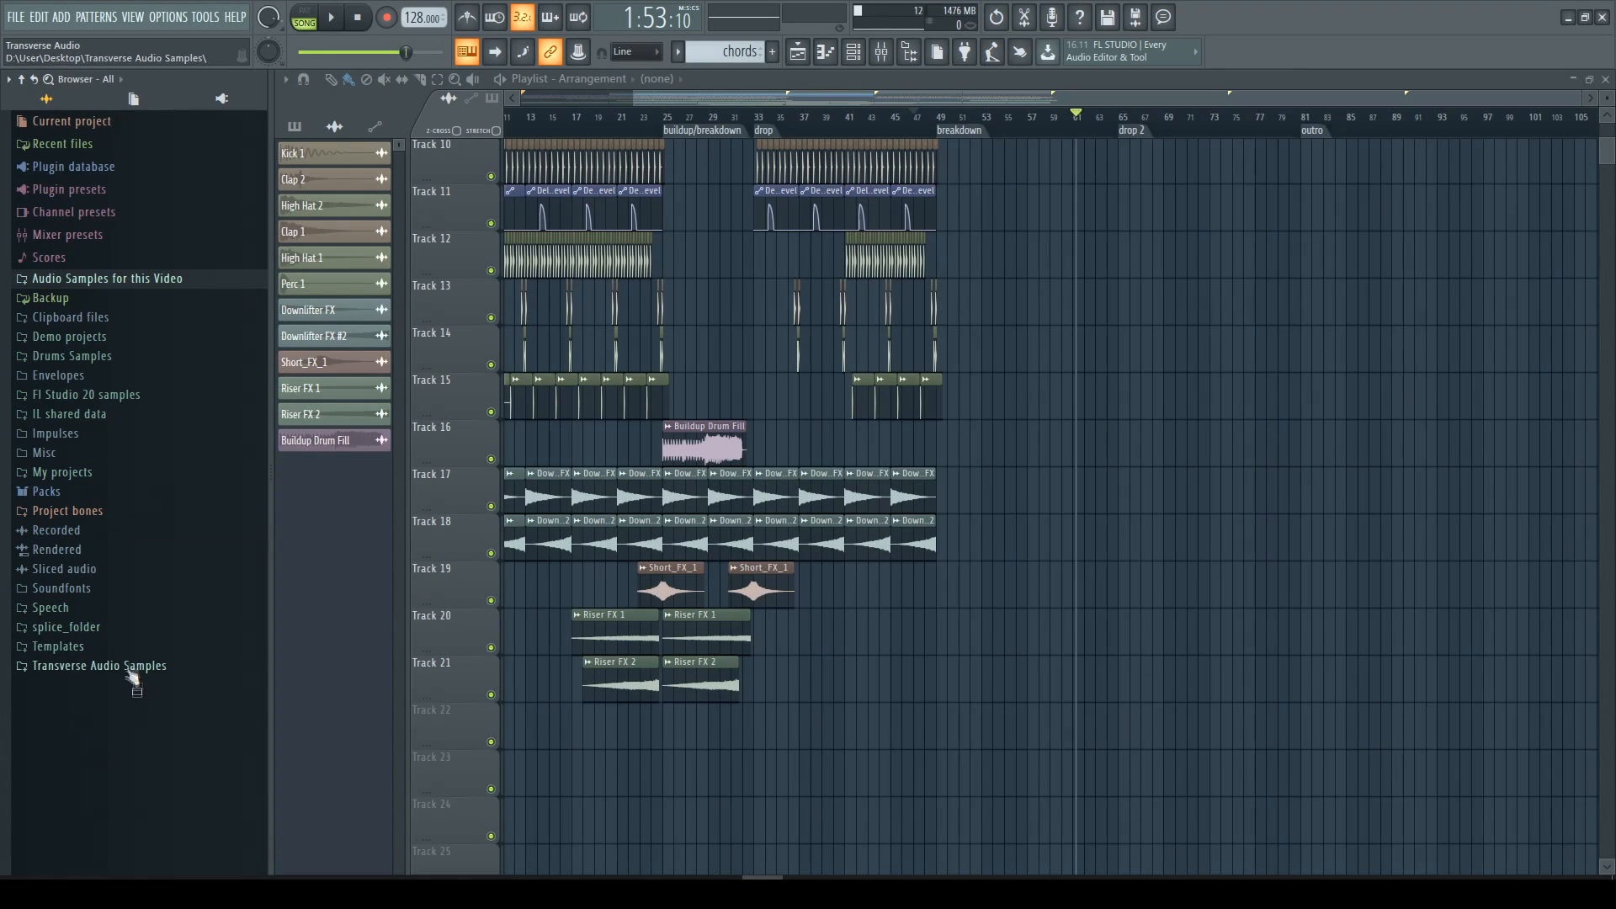
# Preview the Impact 1 and Impact 2 samples from Transverse Audio Samples and place them on Tracks 20 and 21 at bar 33.
pyautogui.click(128, 666)
pyautogui.click(106, 686)
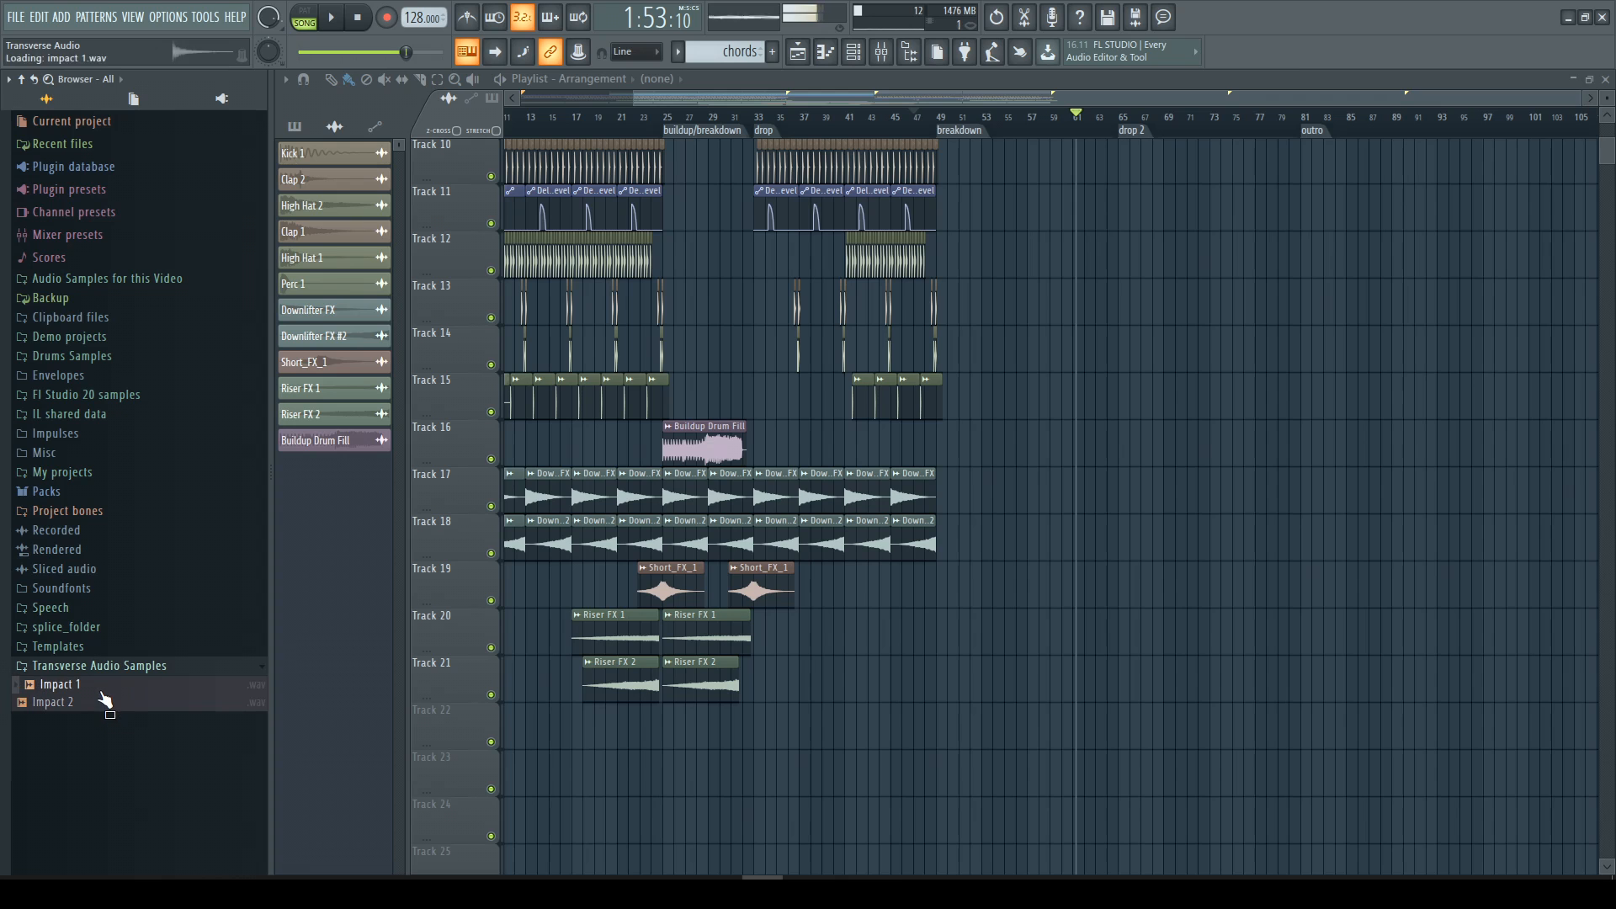
pyautogui.click(100, 704)
pyautogui.moveTo(84, 685); pyautogui.dragTo(823, 680)
# Check the Impact 1 channel settings and set the Impact 2 channel volume to about 29%.
pyautogui.doubleClick(833, 636)
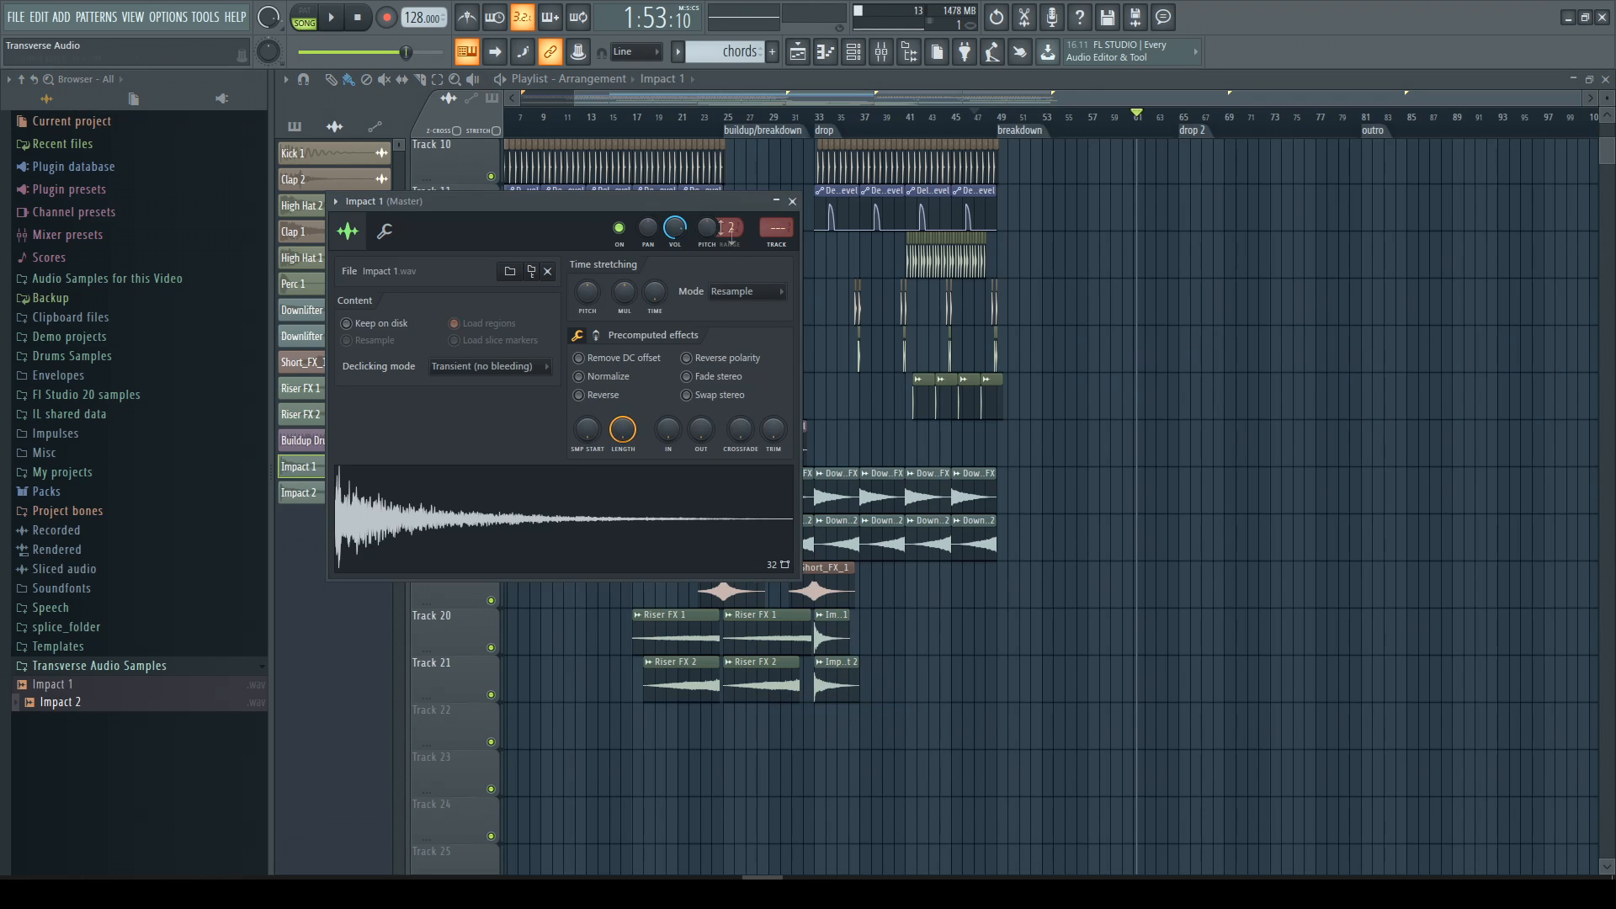
pyautogui.click(792, 201)
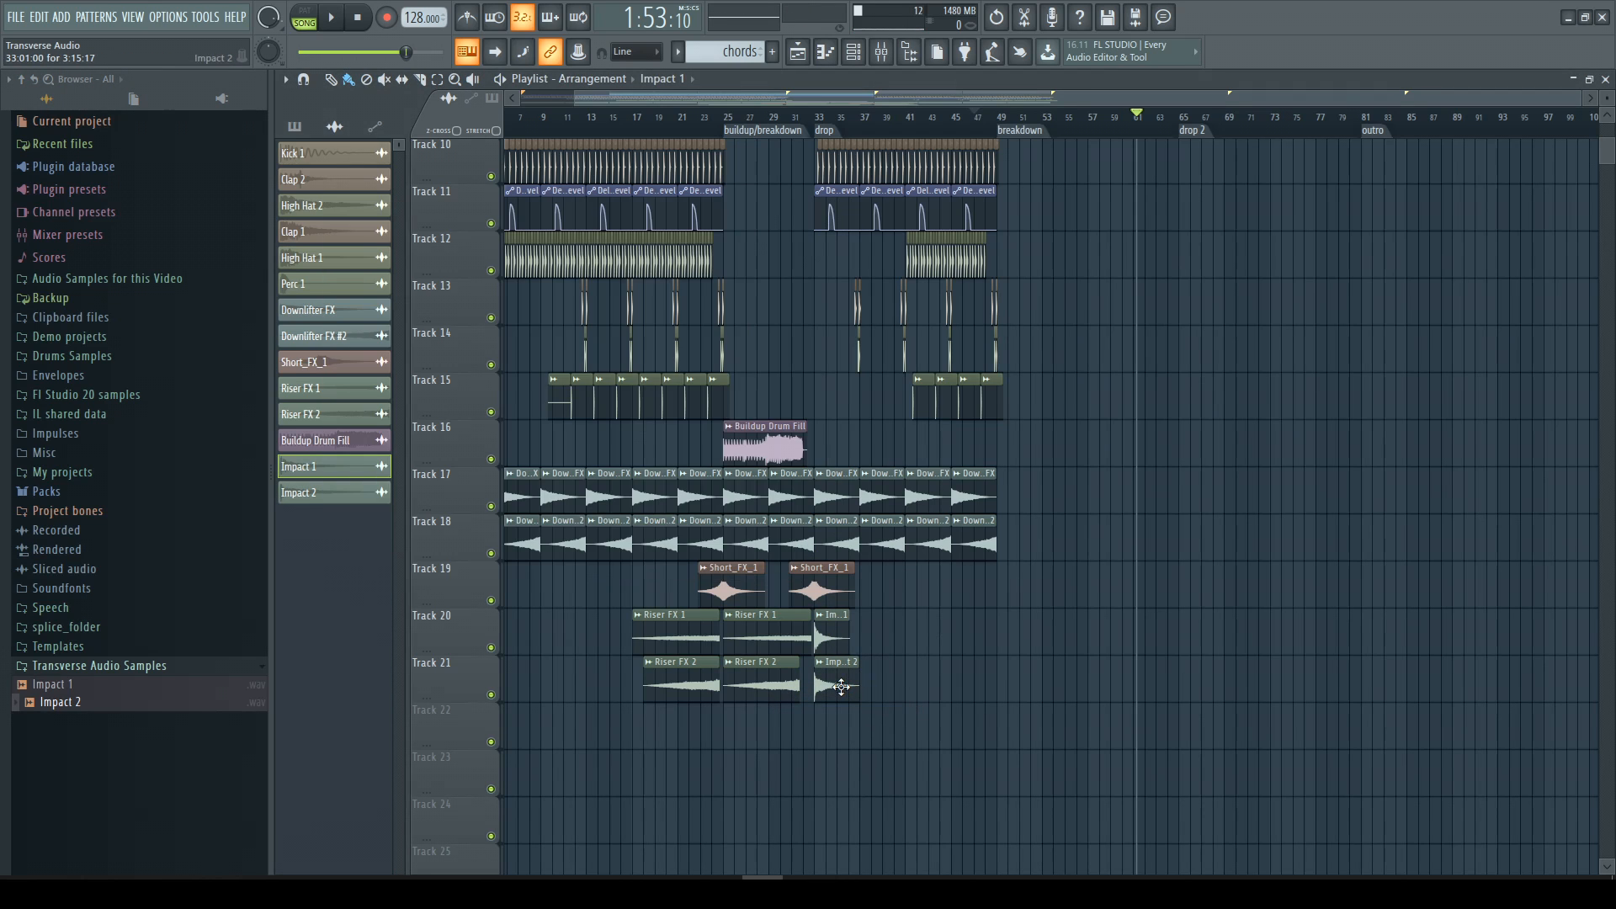
pyautogui.doubleClick(837, 682)
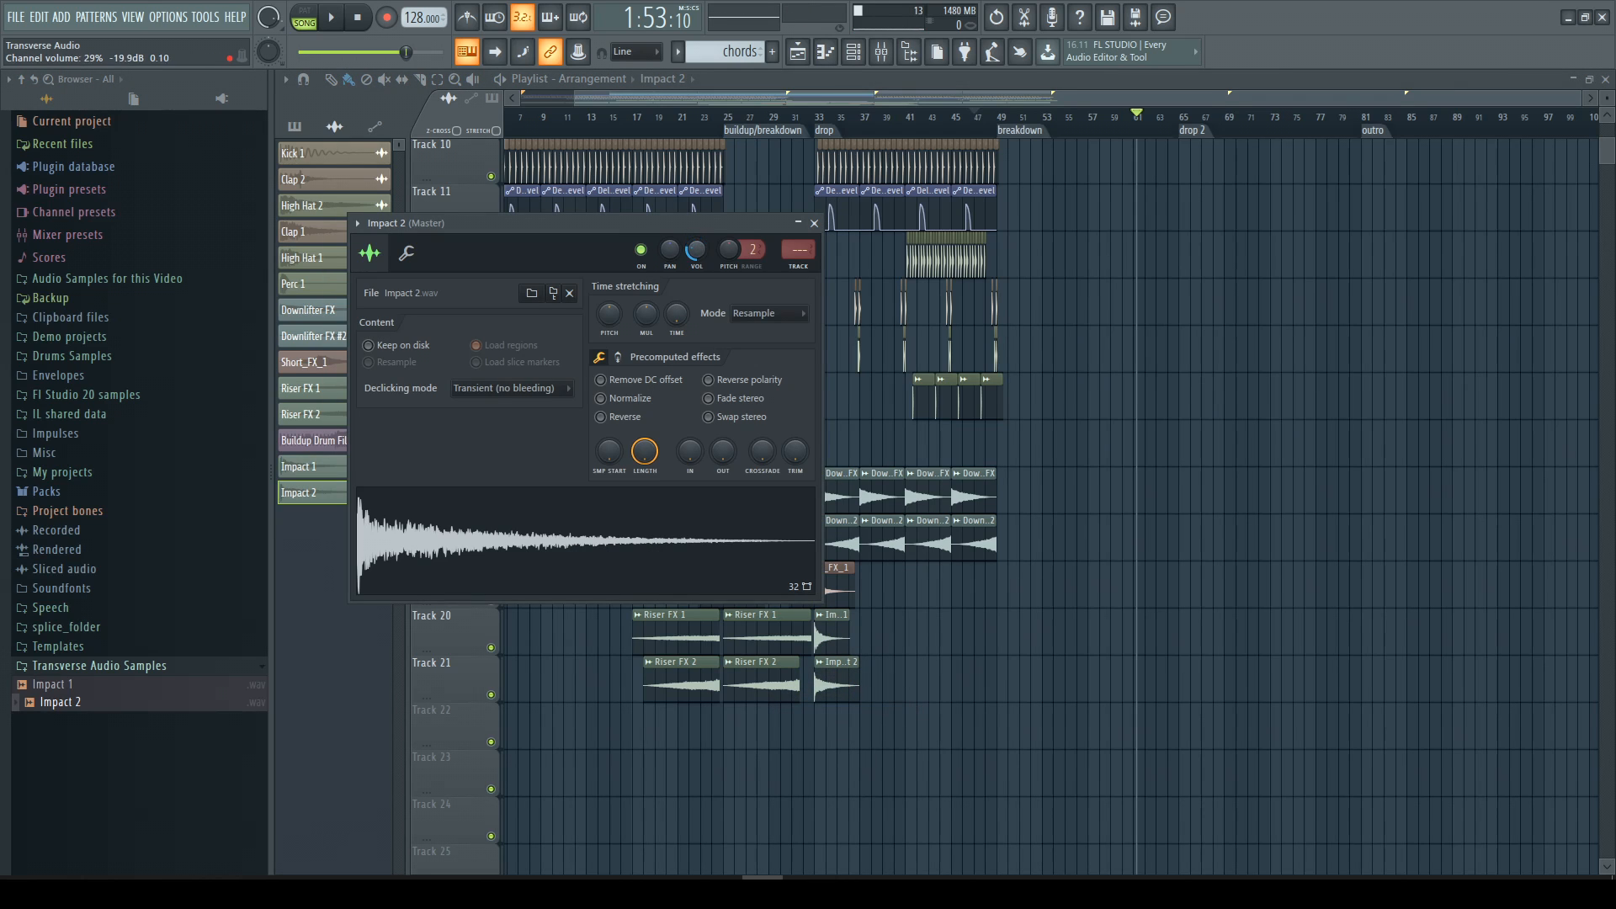
pyautogui.click(813, 223)
# Duplicate the chords and Lead Melody clips twice each on Tracks 3 and 2 to fill the breakdown from bar 49 to bar 65.
pyautogui.scroll(9, 1101, 346)
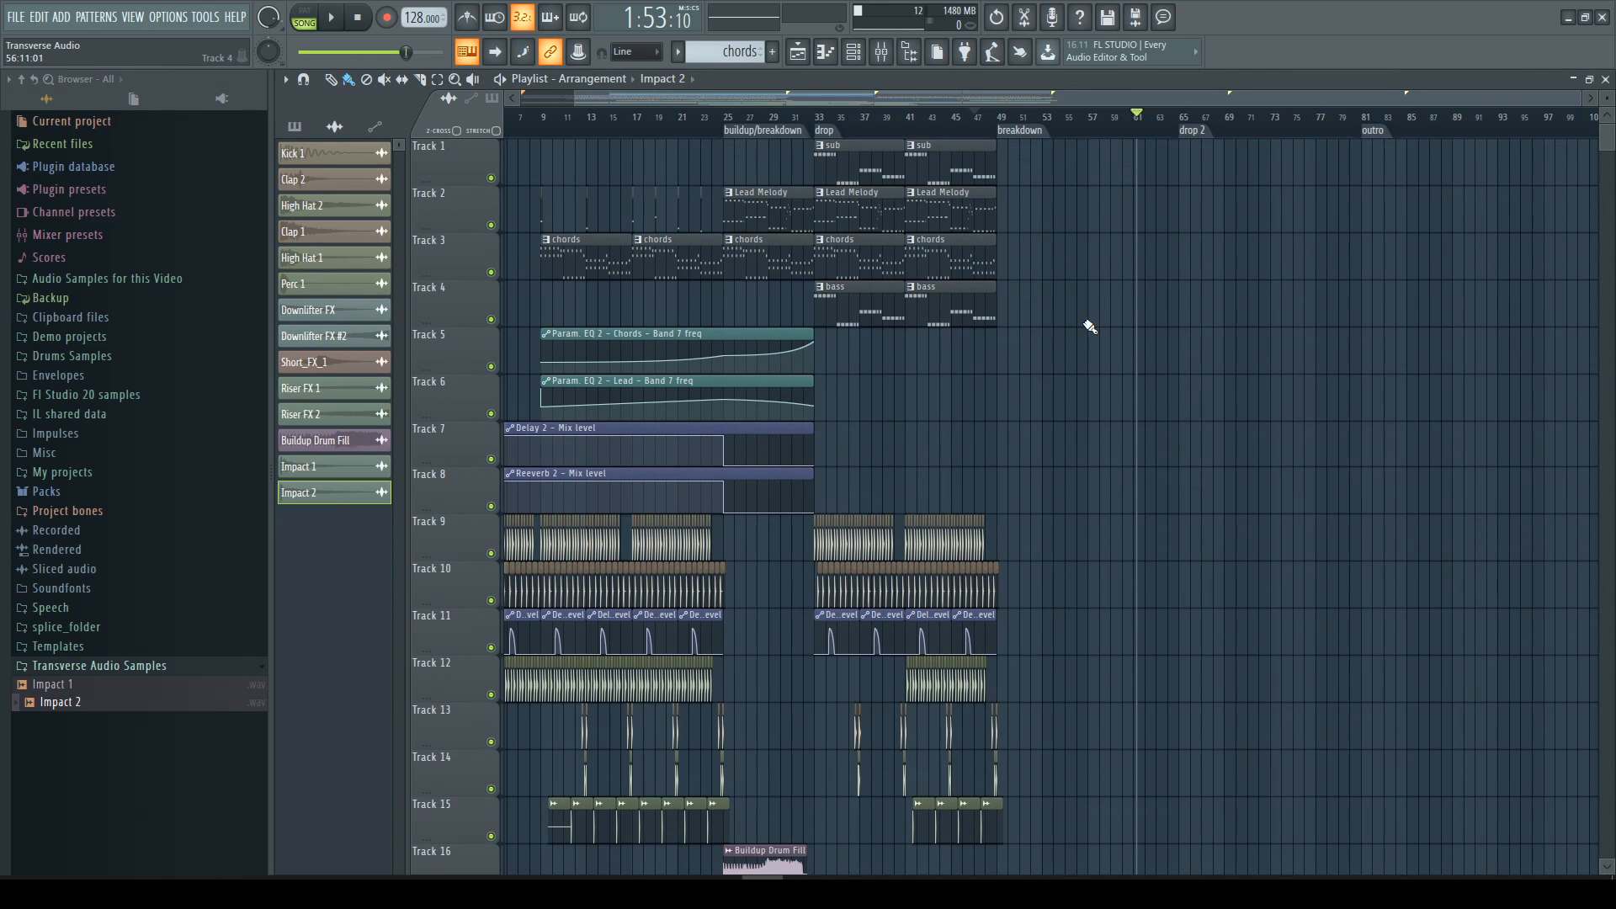
pyautogui.moveTo(885, 98); pyautogui.dragTo(966, 202)
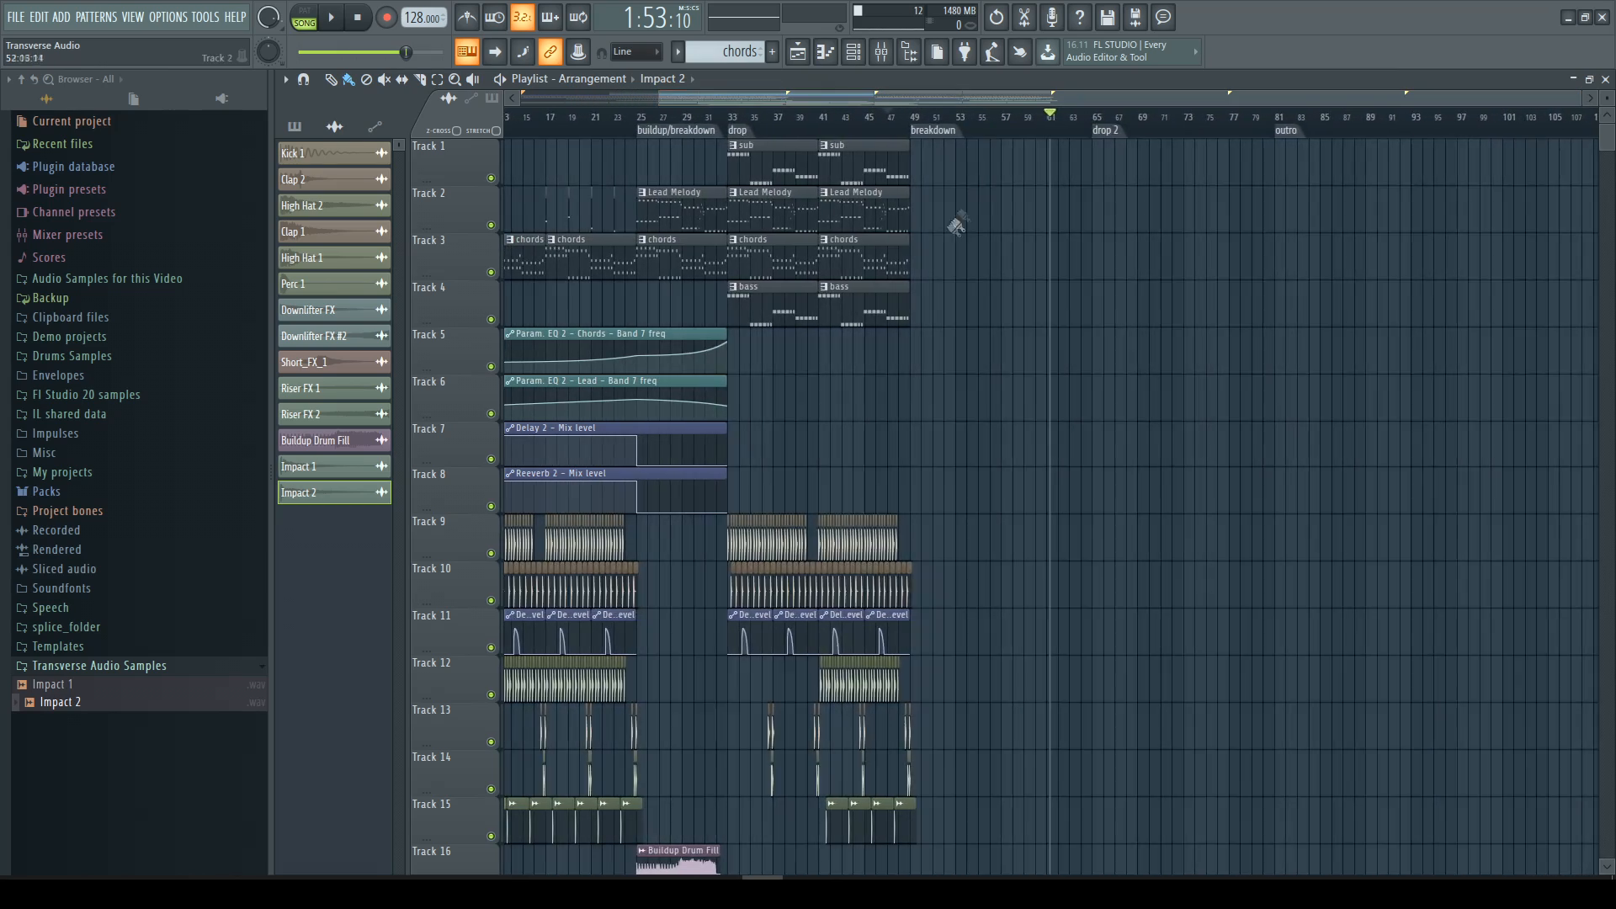
pyautogui.scroll(3, 938, 239)
pyautogui.hscroll(2, 968, 151)
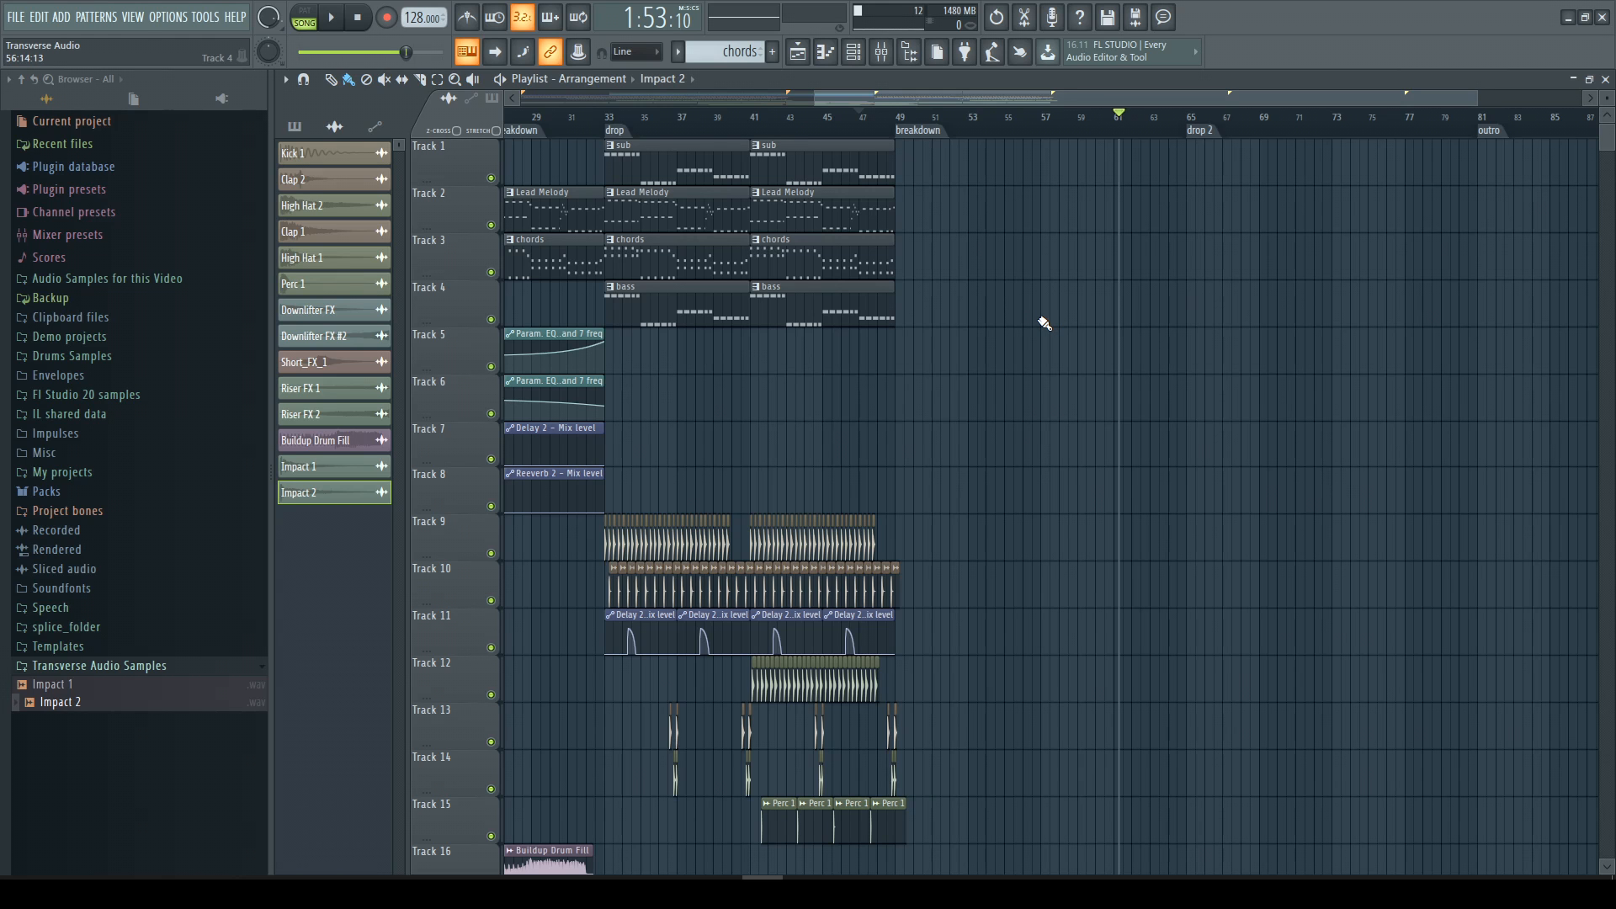
pyautogui.scroll(-1, 1039, 319)
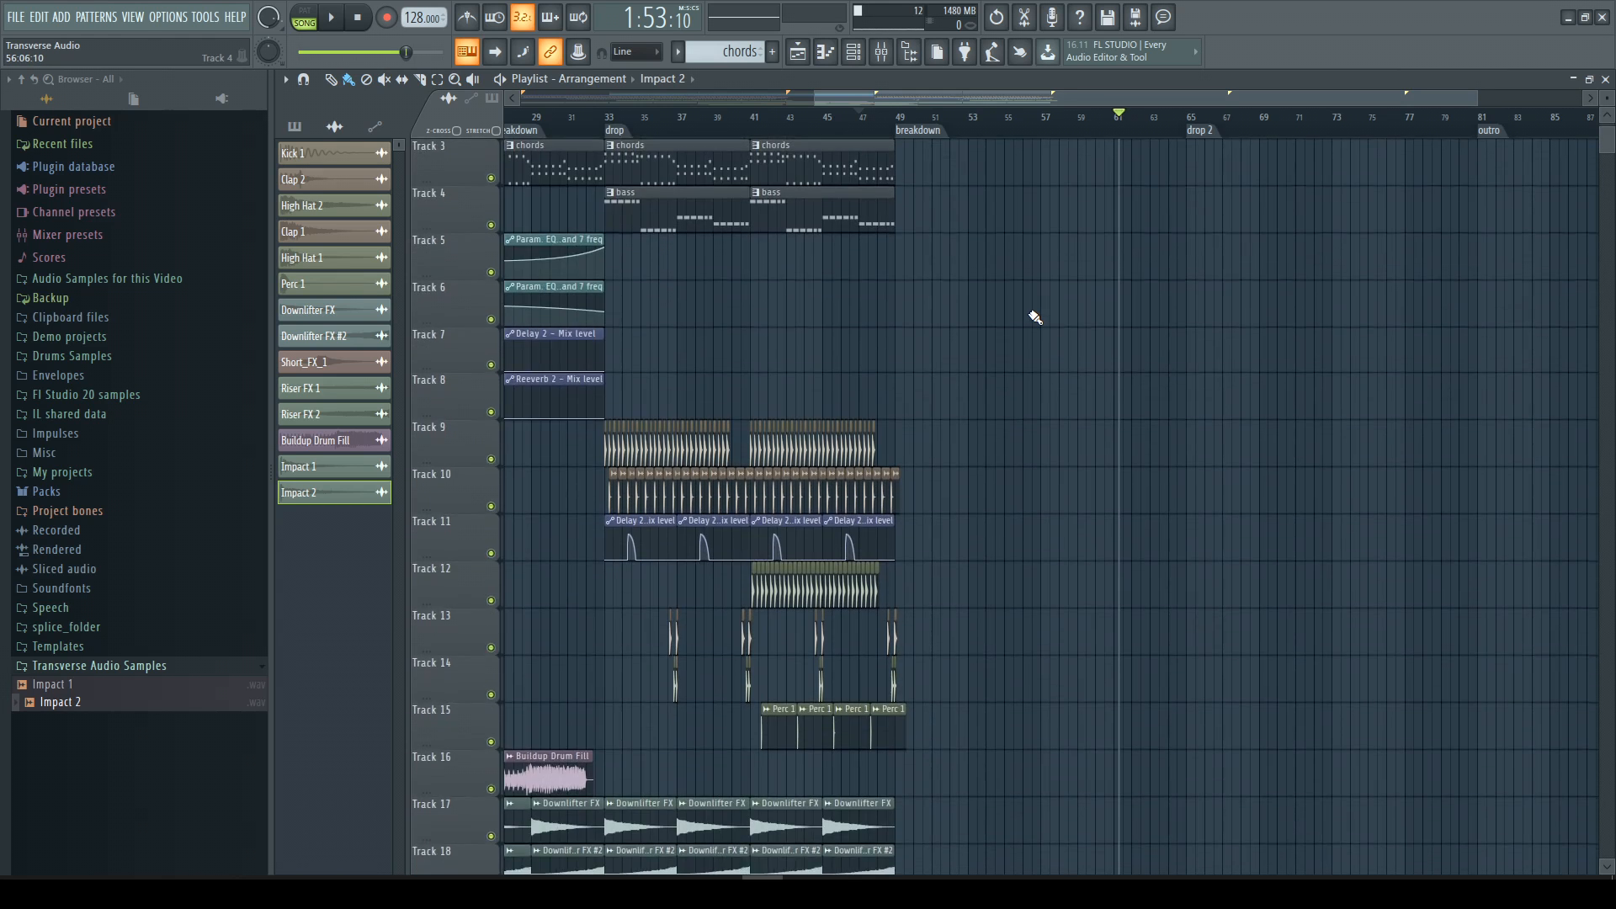
pyautogui.scroll(1, 1033, 316)
pyautogui.click(928, 258)
pyautogui.hotkey('ctrl', 'b')
pyautogui.click(869, 210)
pyautogui.hotkey('ctrl', 'b')
pyautogui.hotkey('ctrl', 'b')
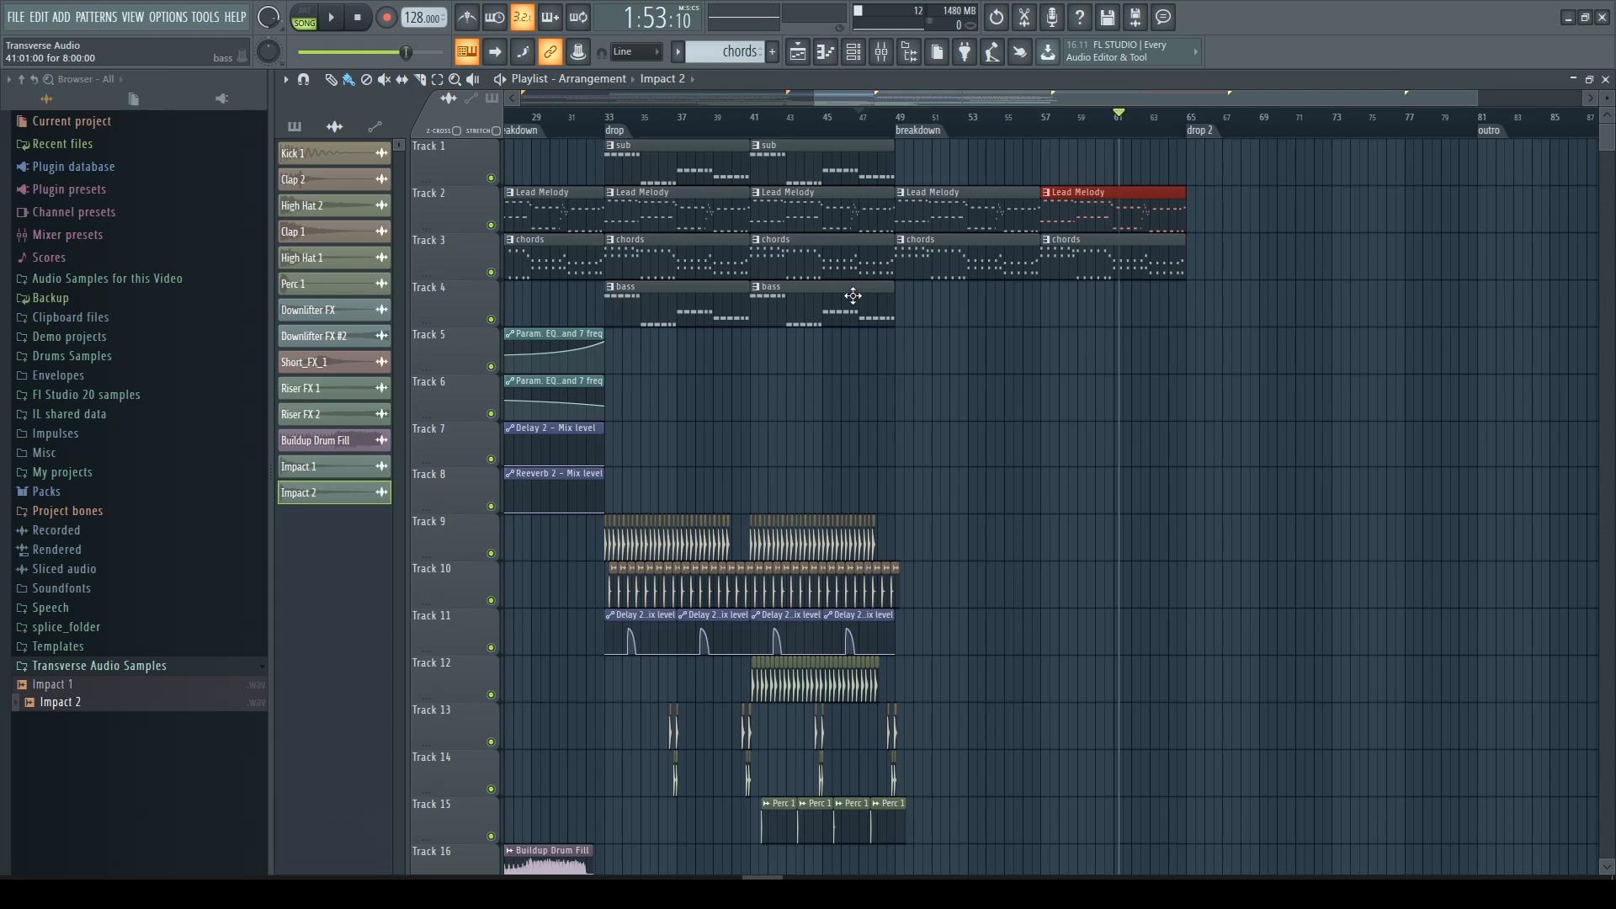
# Extend the chords' Param. EQ 2 Band 7 frequency automation on Track 5 to bar 65 and flatten it at its high level across the drop.
pyautogui.moveTo(598, 347); pyautogui.dragTo(1182, 349)
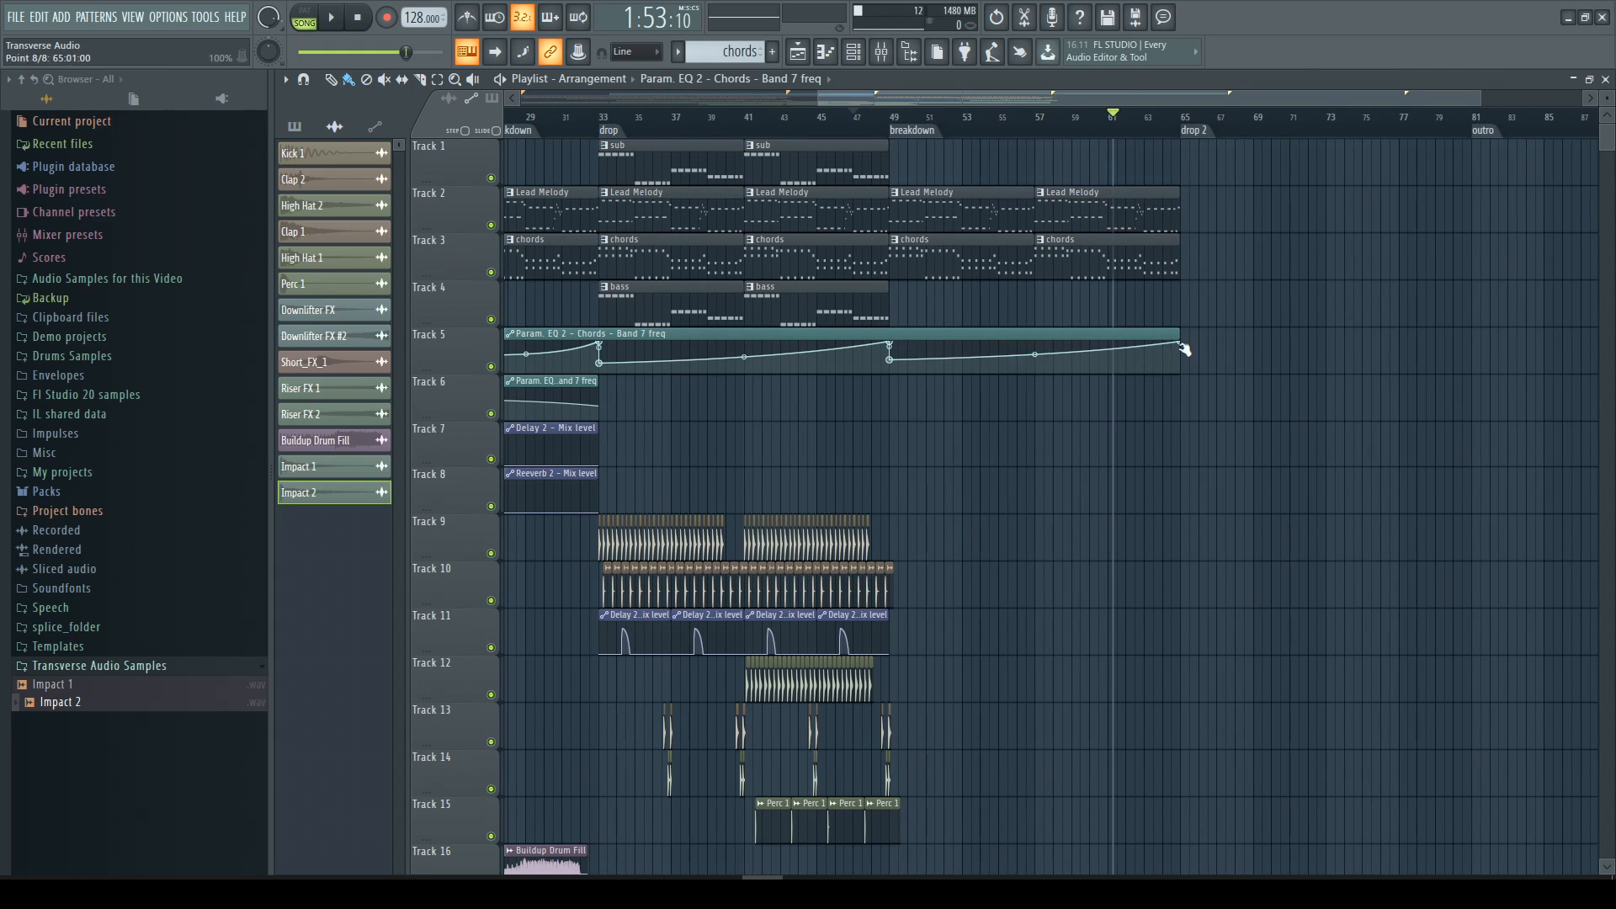
pyautogui.moveTo(602, 366); pyautogui.dragTo(606, 334)
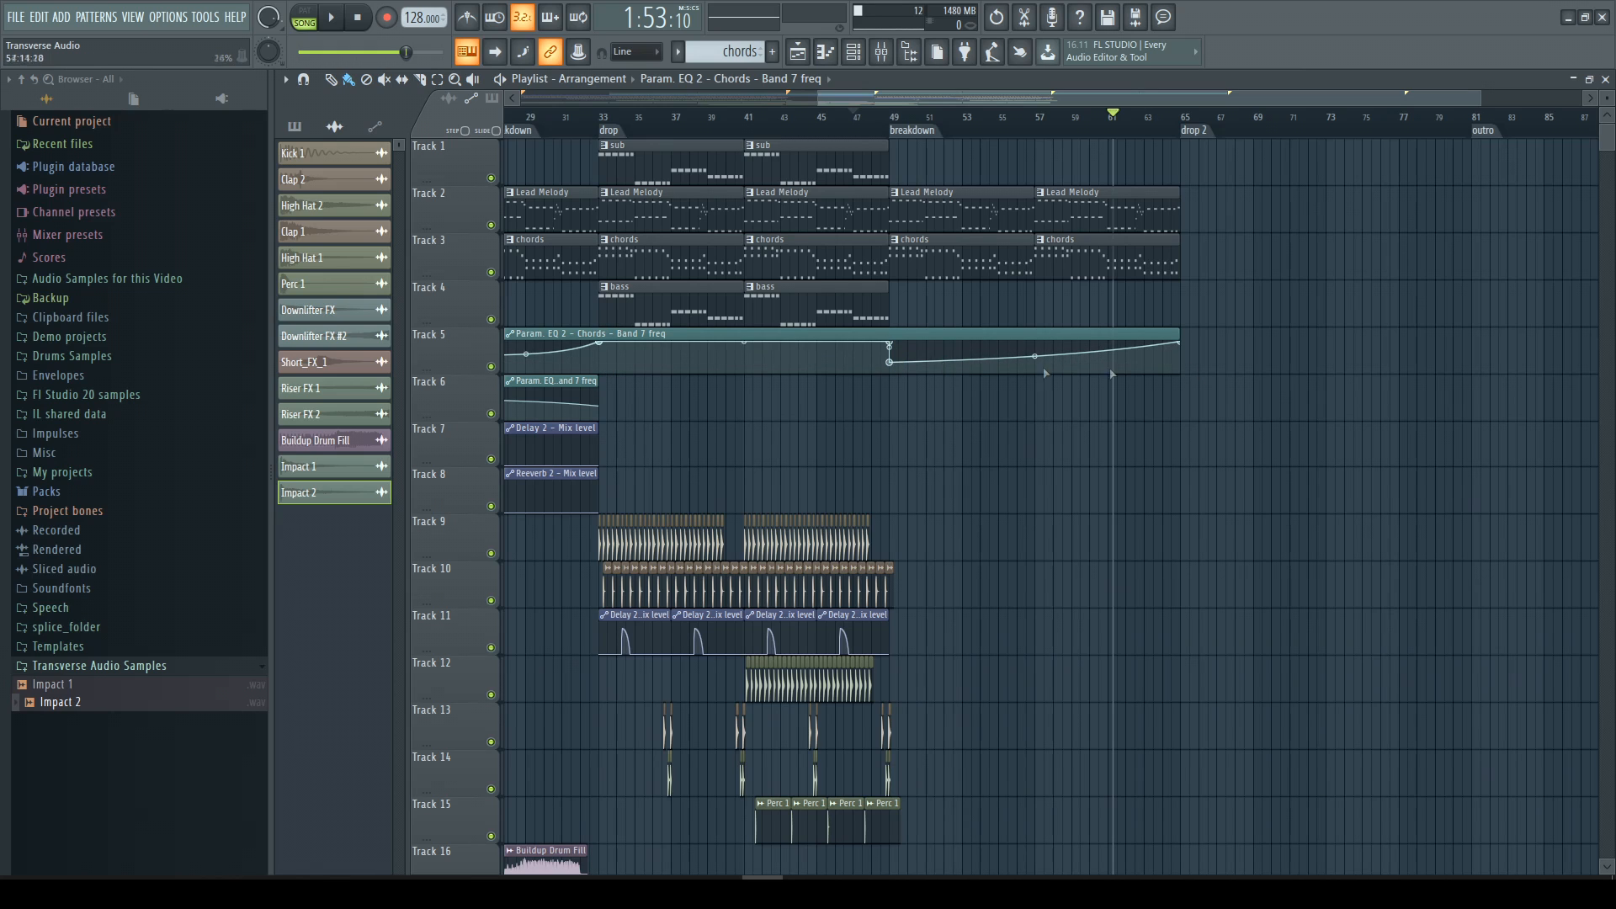
# Extend the lead's Param. EQ 2 Band 7 frequency automation on Track 6 to bar 65, high across the drop and rising through the breakdown.
pyautogui.moveTo(597, 403); pyautogui.dragTo(1142, 411)
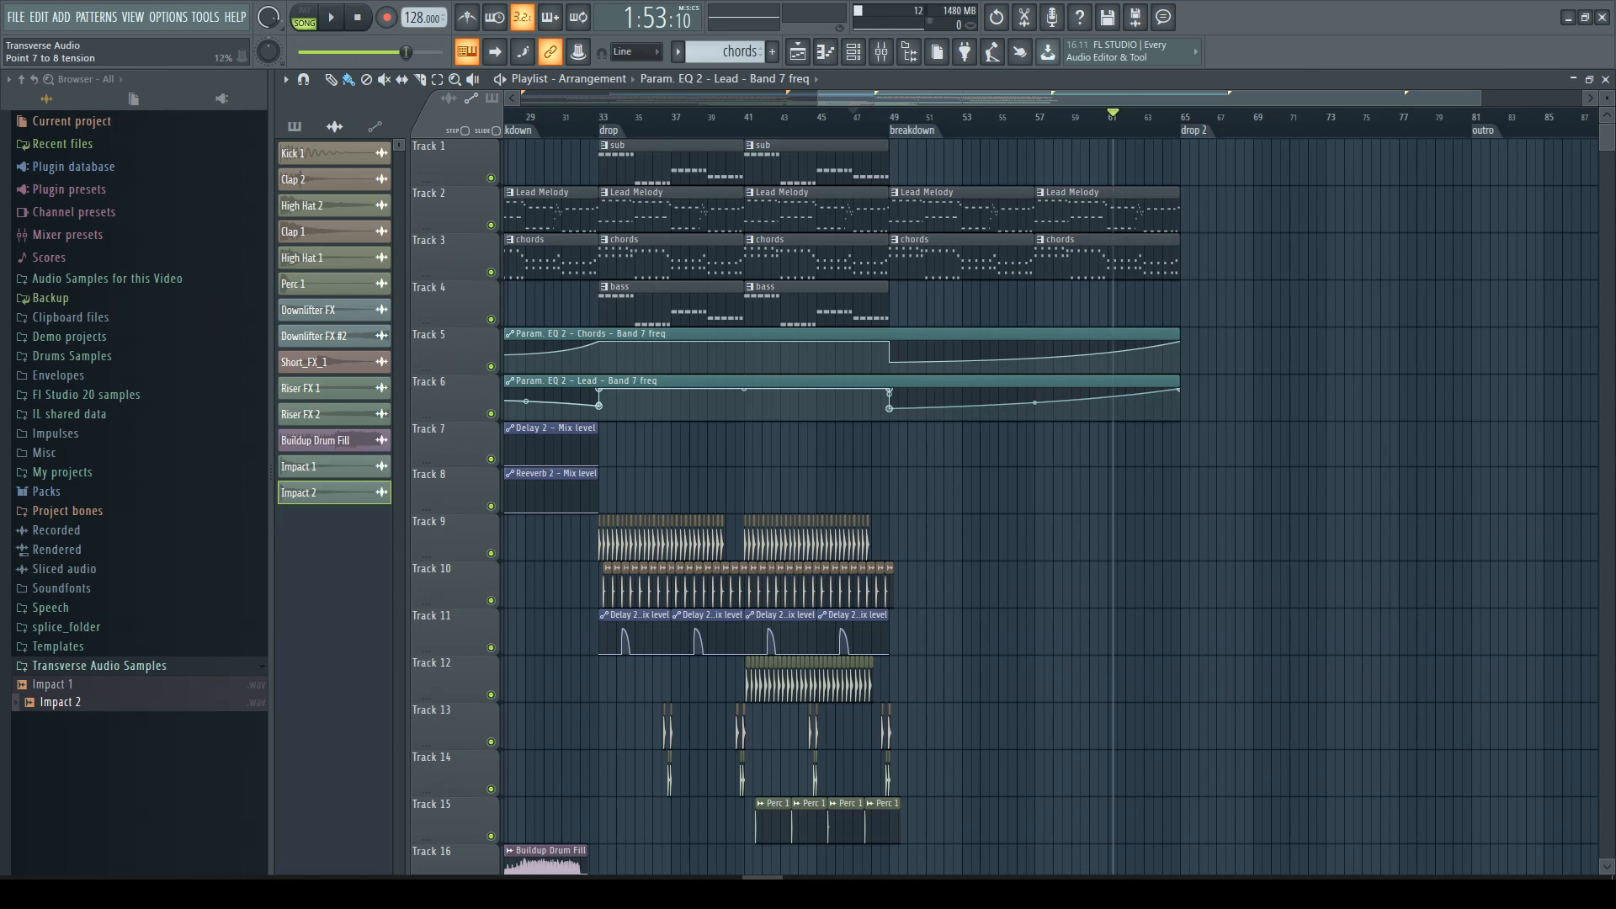
# Duplicate the Downlifter FX and Downlifter FX #2 clips on Tracks 17 and 18 to fill the breakdown up to bar 65.
pyautogui.scroll(-5, 965, 497)
pyautogui.moveTo(896, 673); pyautogui.dragTo(795, 690)
pyautogui.hotkey('ctrl', 'b')
pyautogui.hotkey('ctrl', 'b')
pyautogui.moveTo(896, 731); pyautogui.dragTo(851, 744)
pyautogui.hotkey('ctrl', 'b')
pyautogui.hotkey('ctrl', 'b')
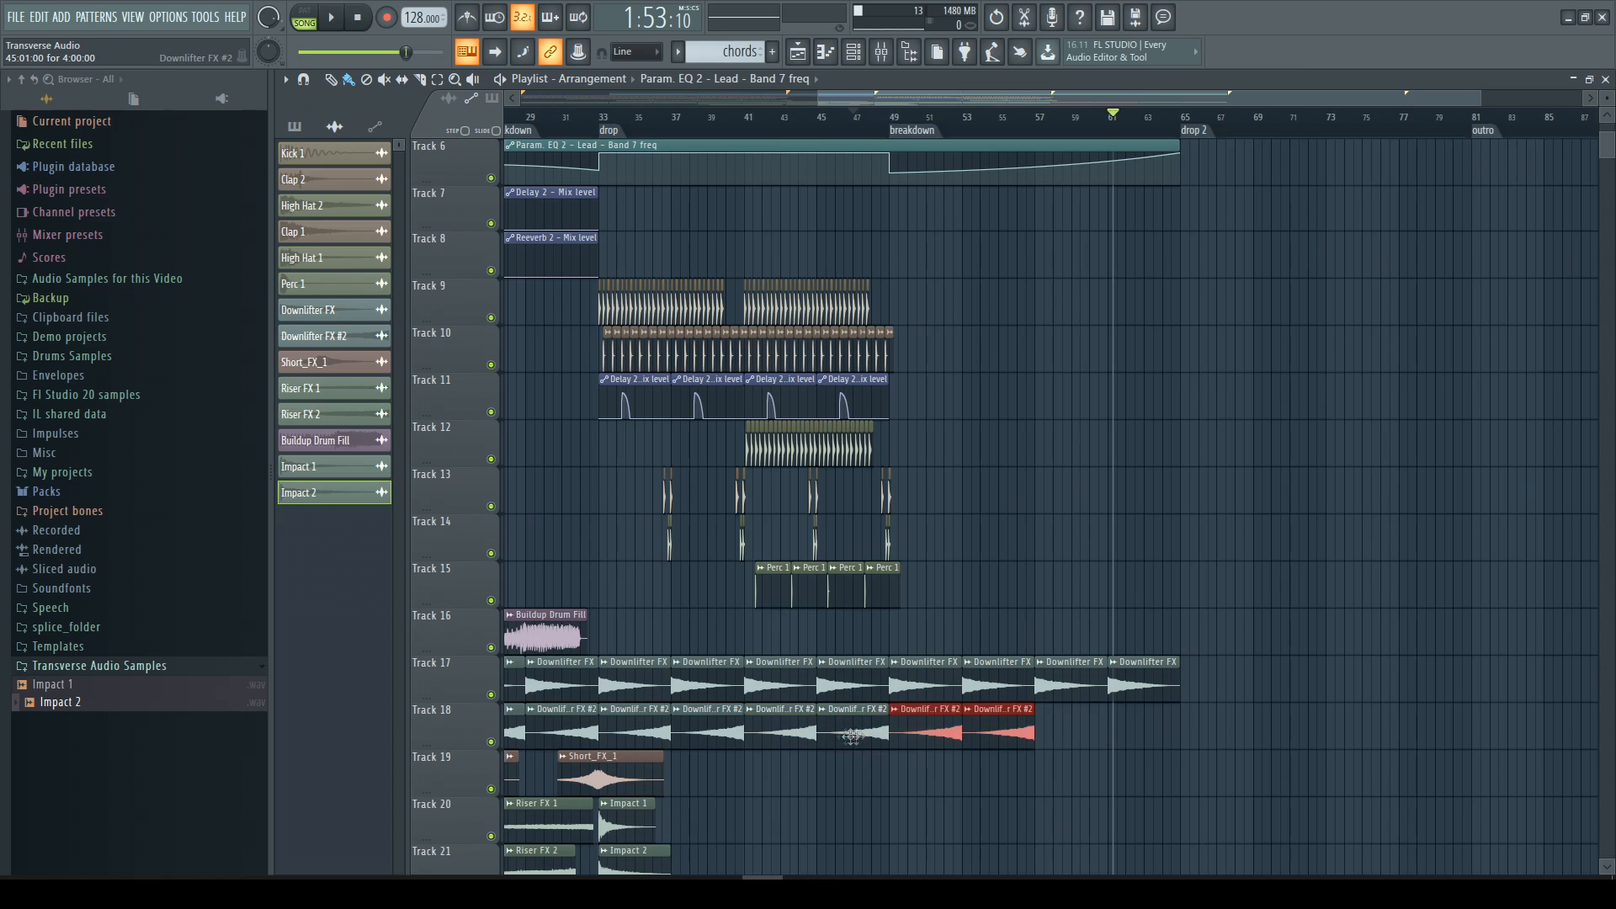
# Place Riser FX 1 on Track 20 and Riser FX 2 on Track 21 at bar 57.
pyautogui.scroll(-2, 912, 707)
pyautogui.click(572, 717)
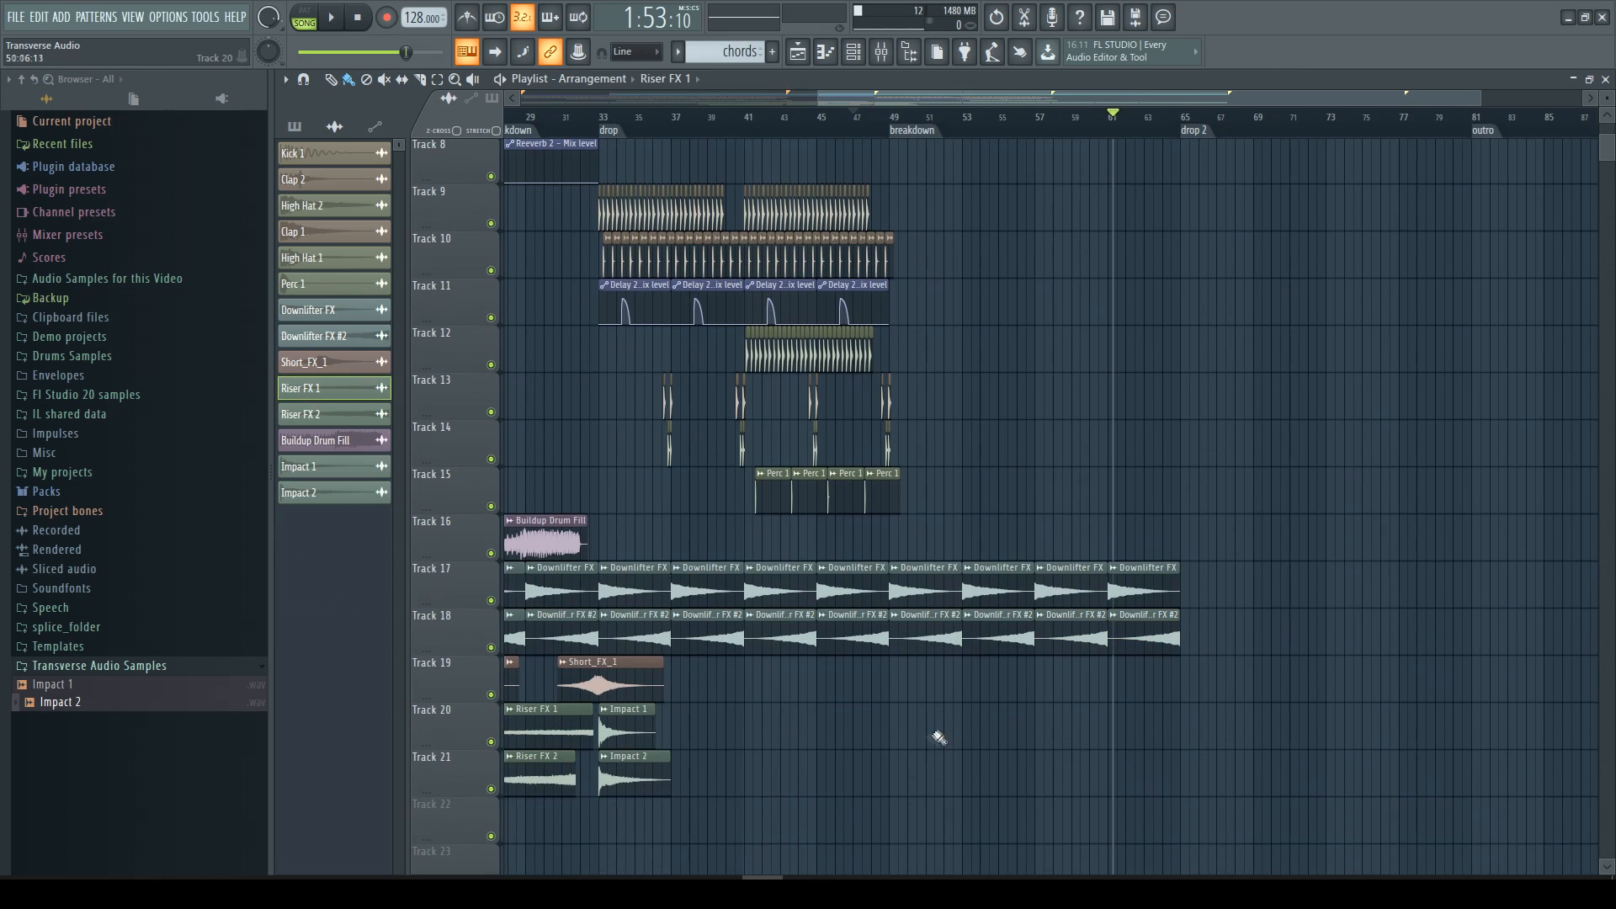
pyautogui.click(1036, 726)
pyautogui.click(545, 782)
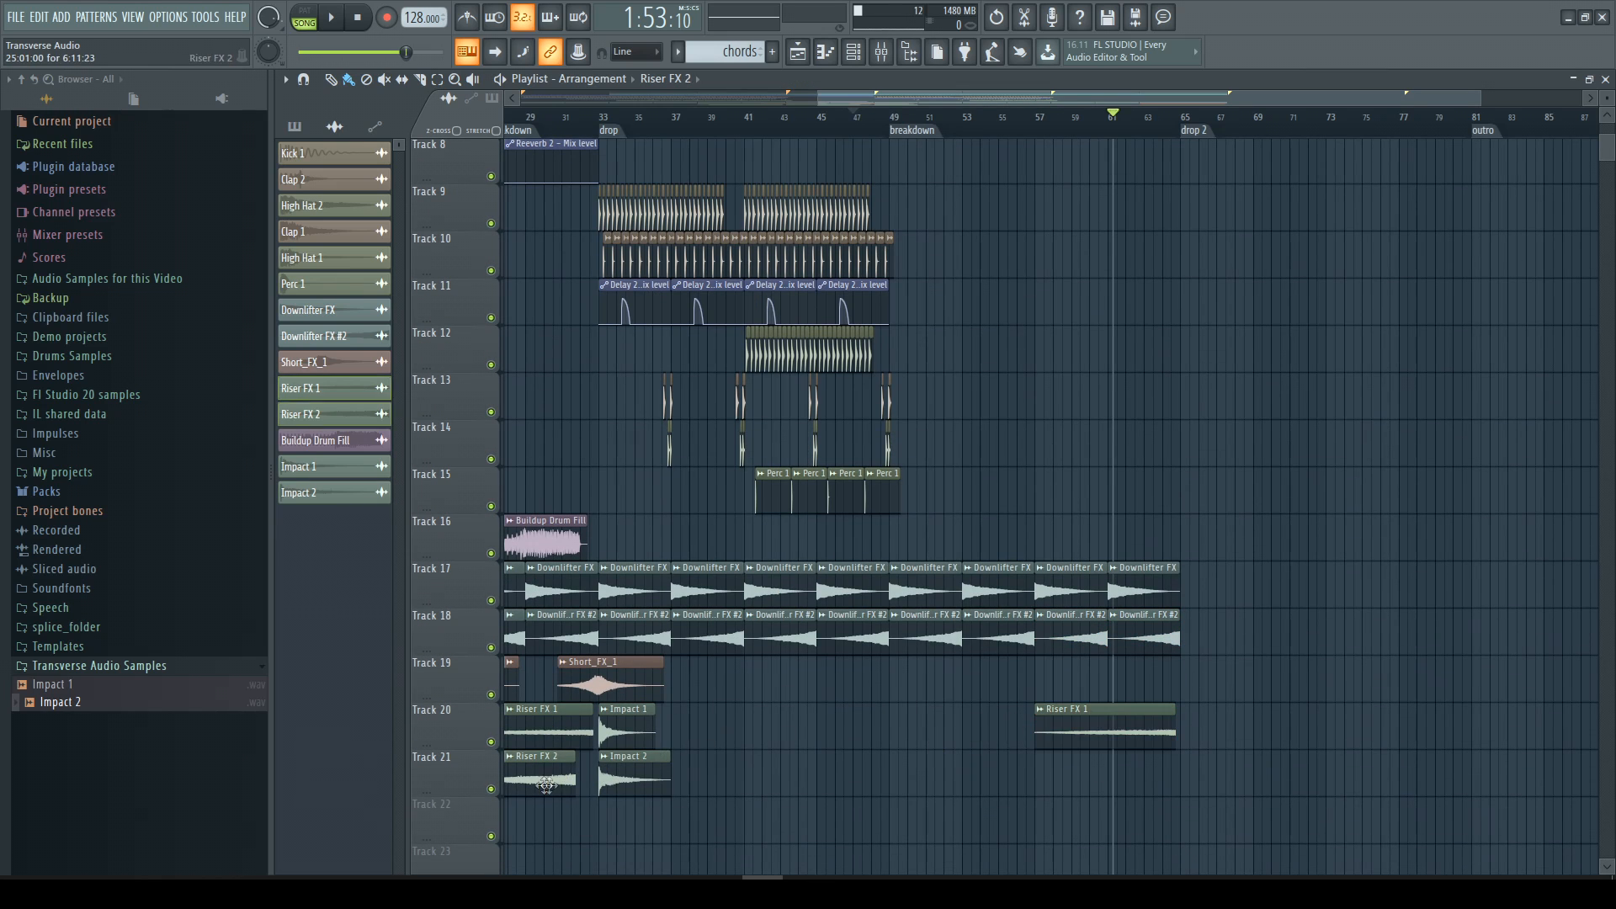
pyautogui.click(1041, 778)
# Place two Short_FX_1 clips on Track 19 so their peaks fall on bars 57 and 65.
pyautogui.click(606, 682)
pyautogui.click(1021, 685)
pyautogui.scroll(3, 1063, 686)
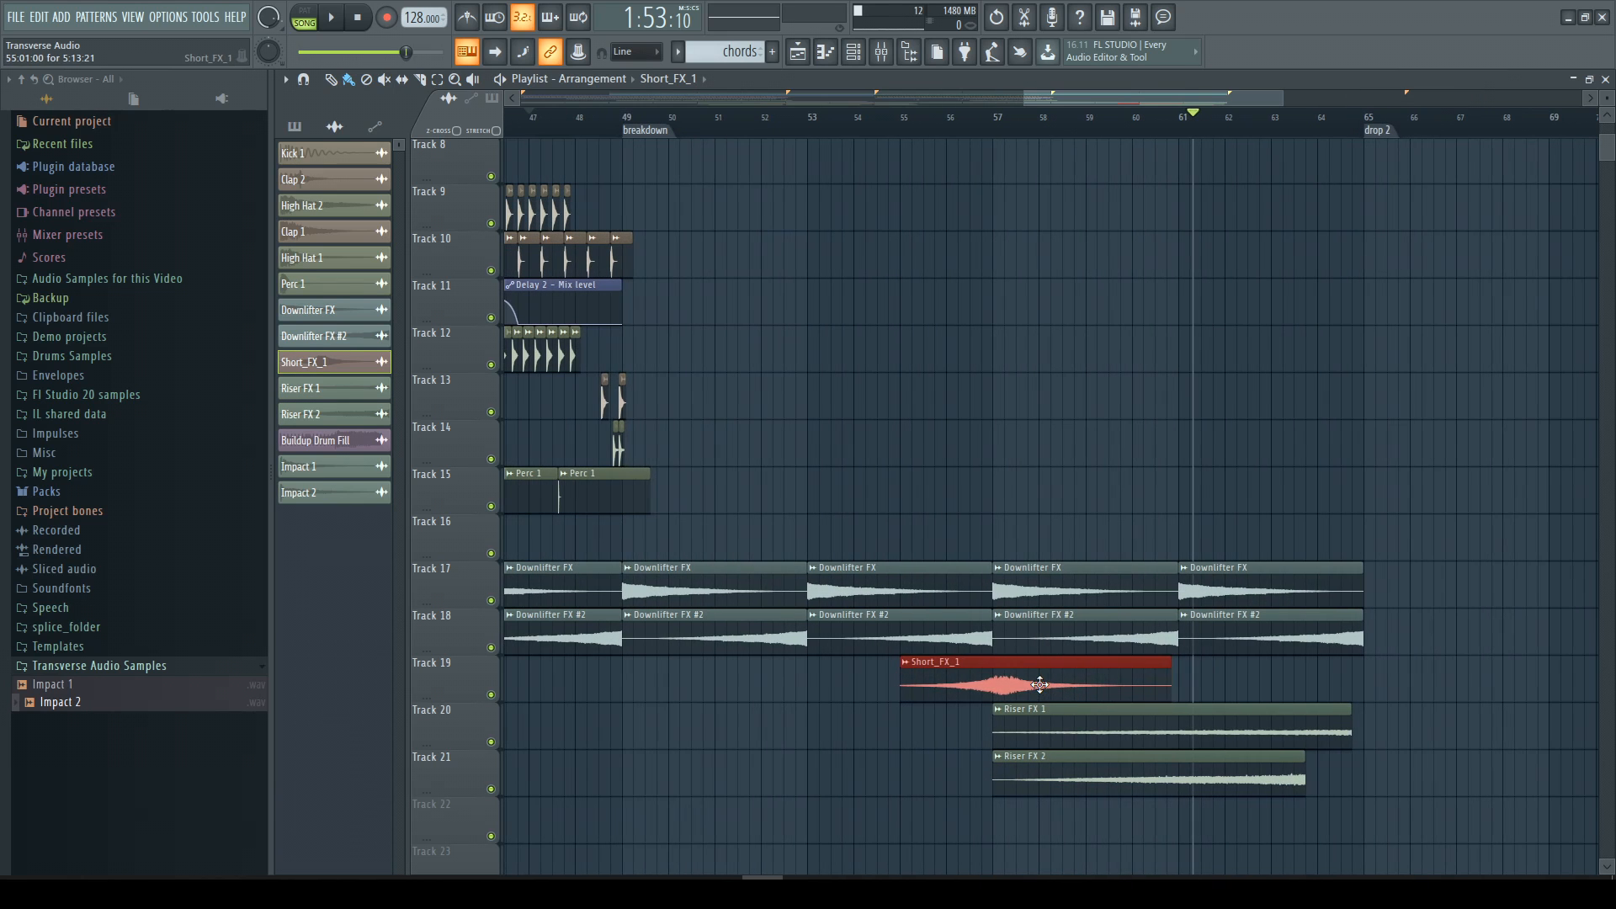
pyautogui.click(1250, 686)
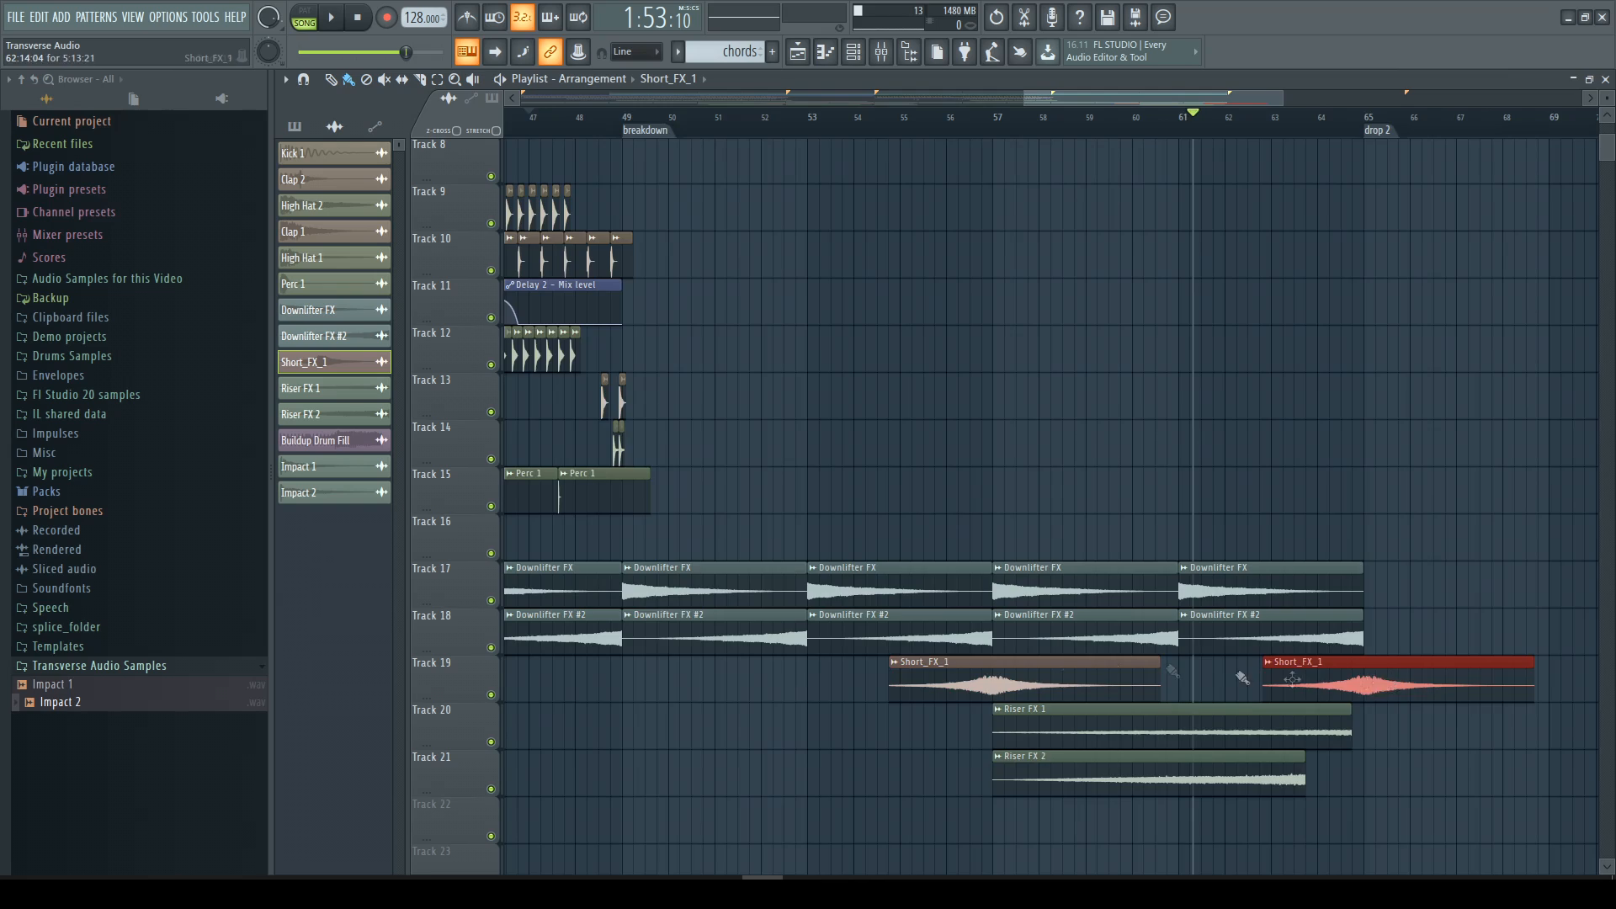
# Add the Buildup Drum Fill sample from Audio Samples for this Video to Track 16 at bar 57.
pyautogui.scroll(-4, 1052, 686)
pyautogui.click(107, 278)
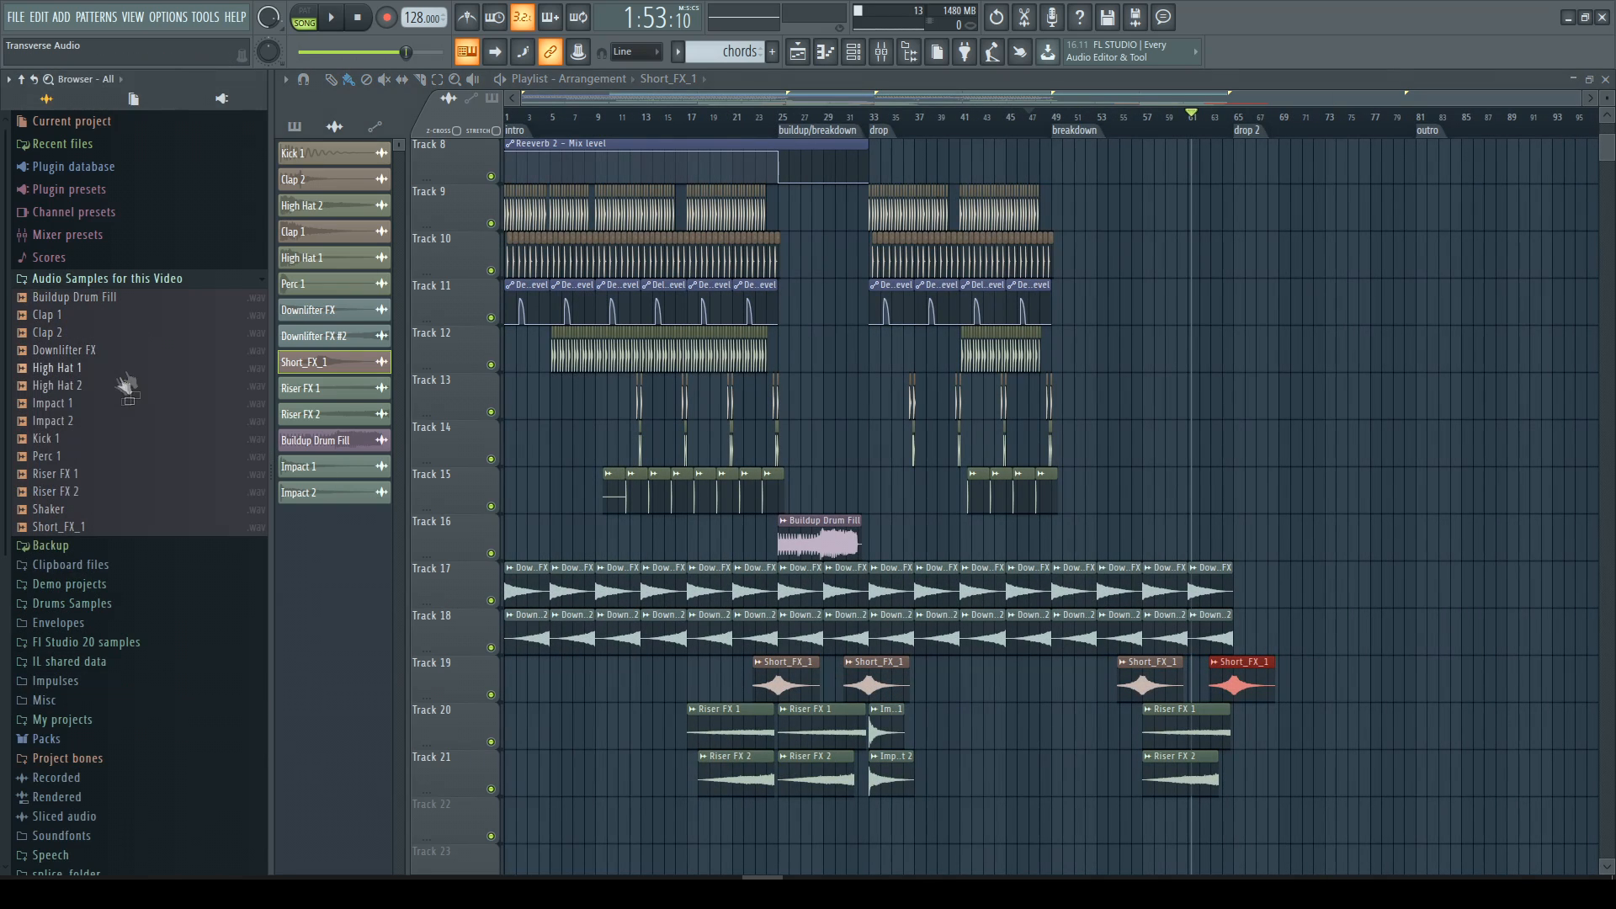
pyautogui.moveTo(81, 298); pyautogui.dragTo(1186, 541)
# Extend the Delay 2 and Reeverb 2 mix level automation on Tracks 7 and 8 to bar 65, ramping up across the breakdown.
pyautogui.scroll(2, 1185, 541)
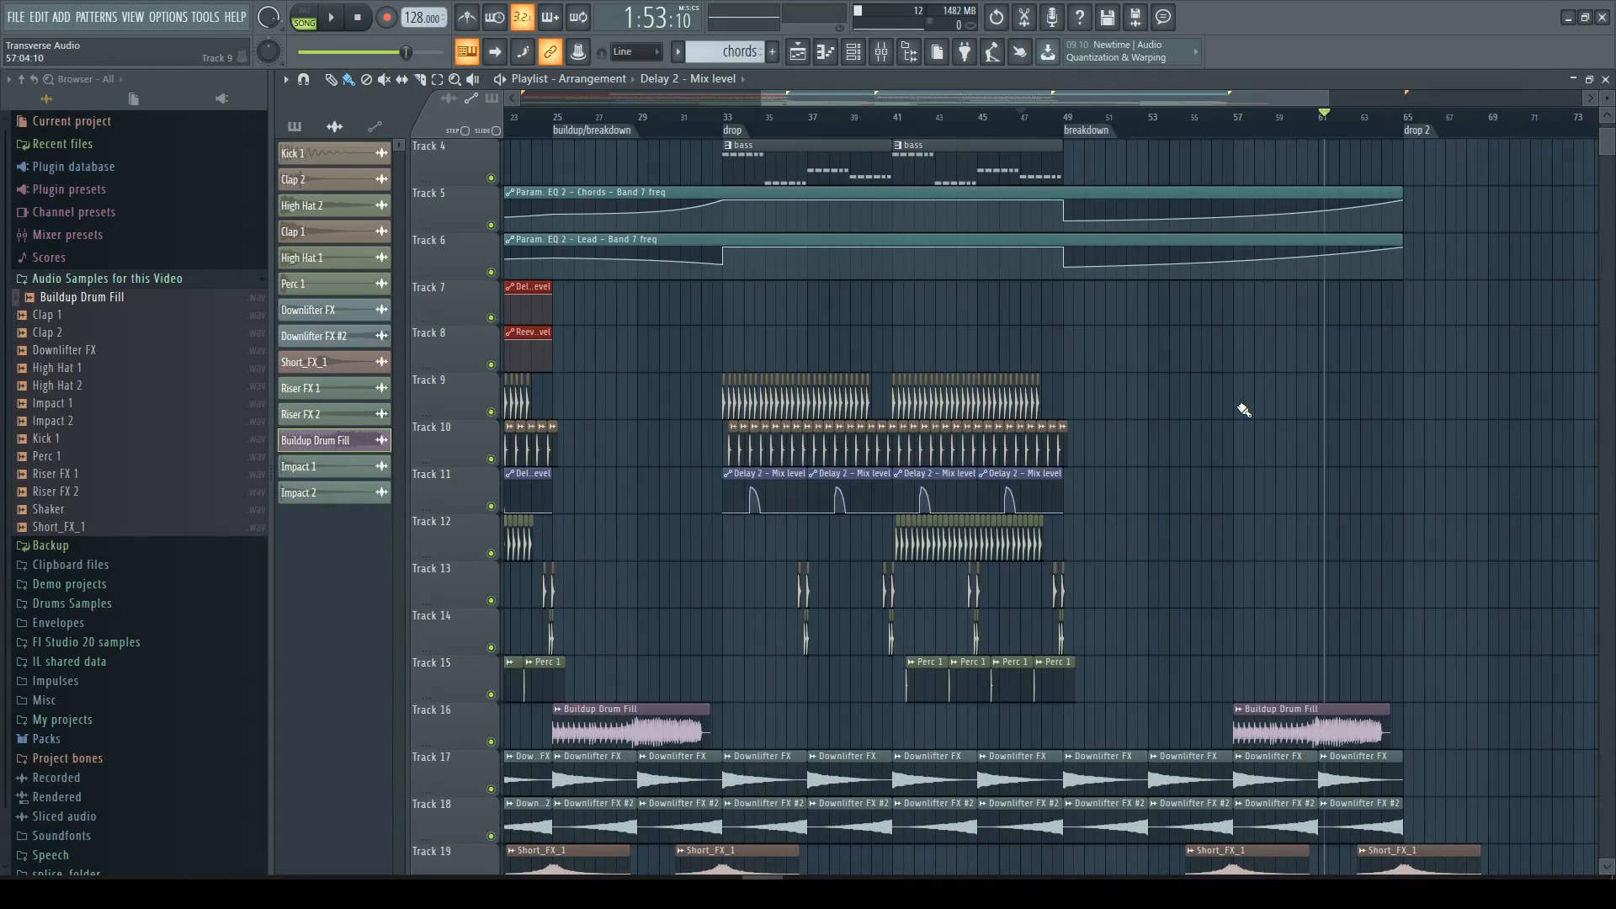
pyautogui.moveTo(552, 290); pyautogui.dragTo(1374, 290)
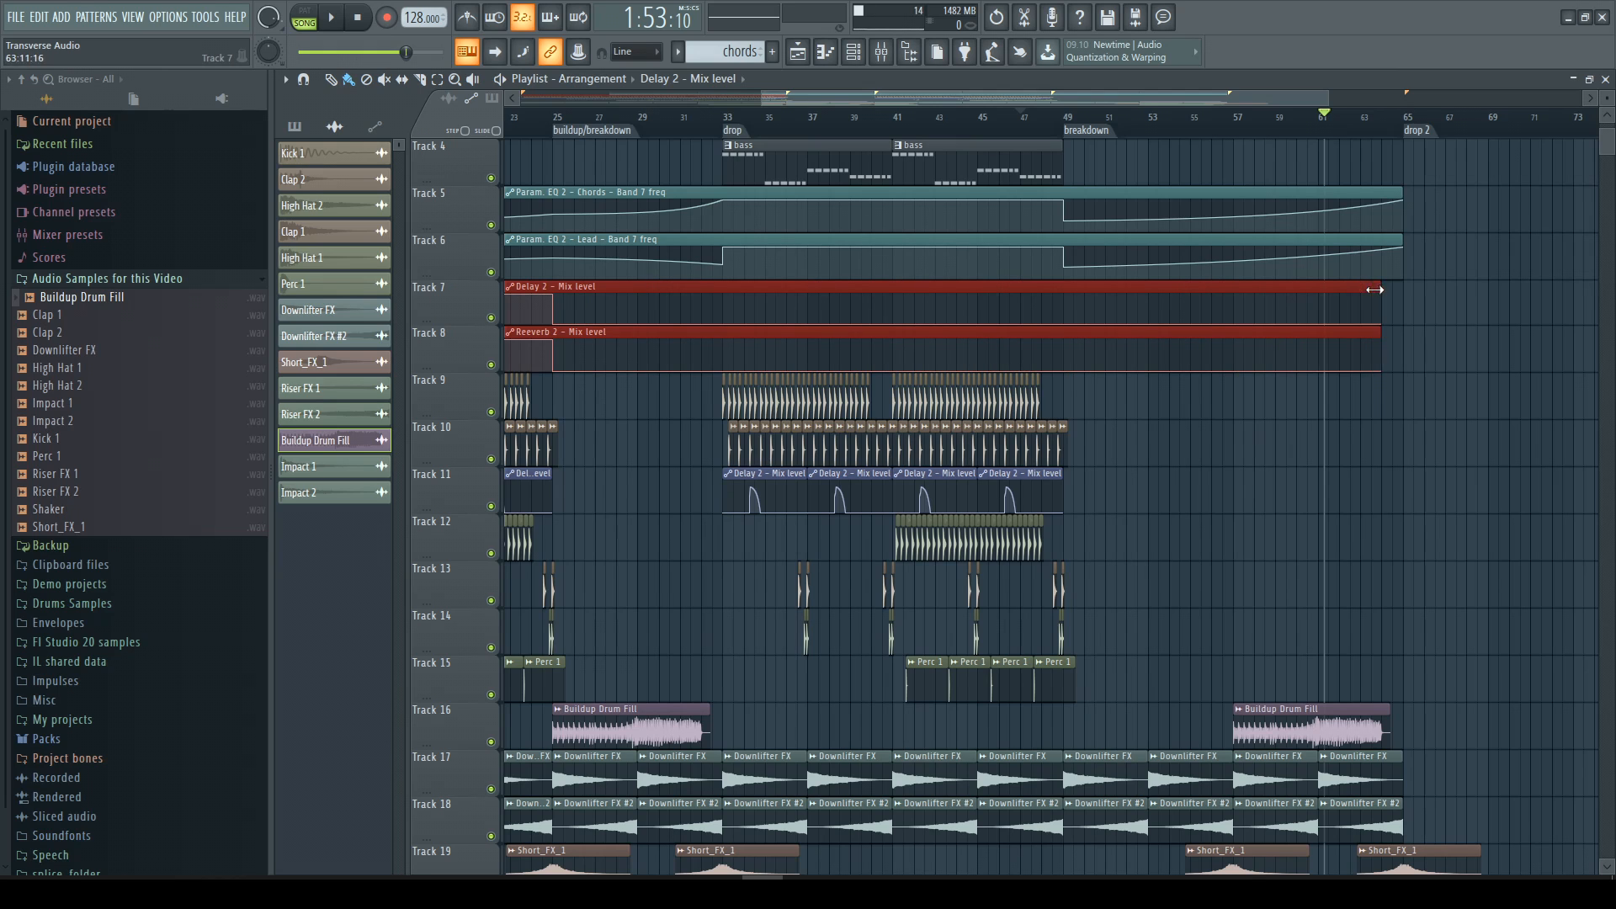
pyautogui.hotkey('ctrl', 'd')
pyautogui.click(1065, 370)
pyautogui.moveTo(1403, 324); pyautogui.dragTo(1405, 360)
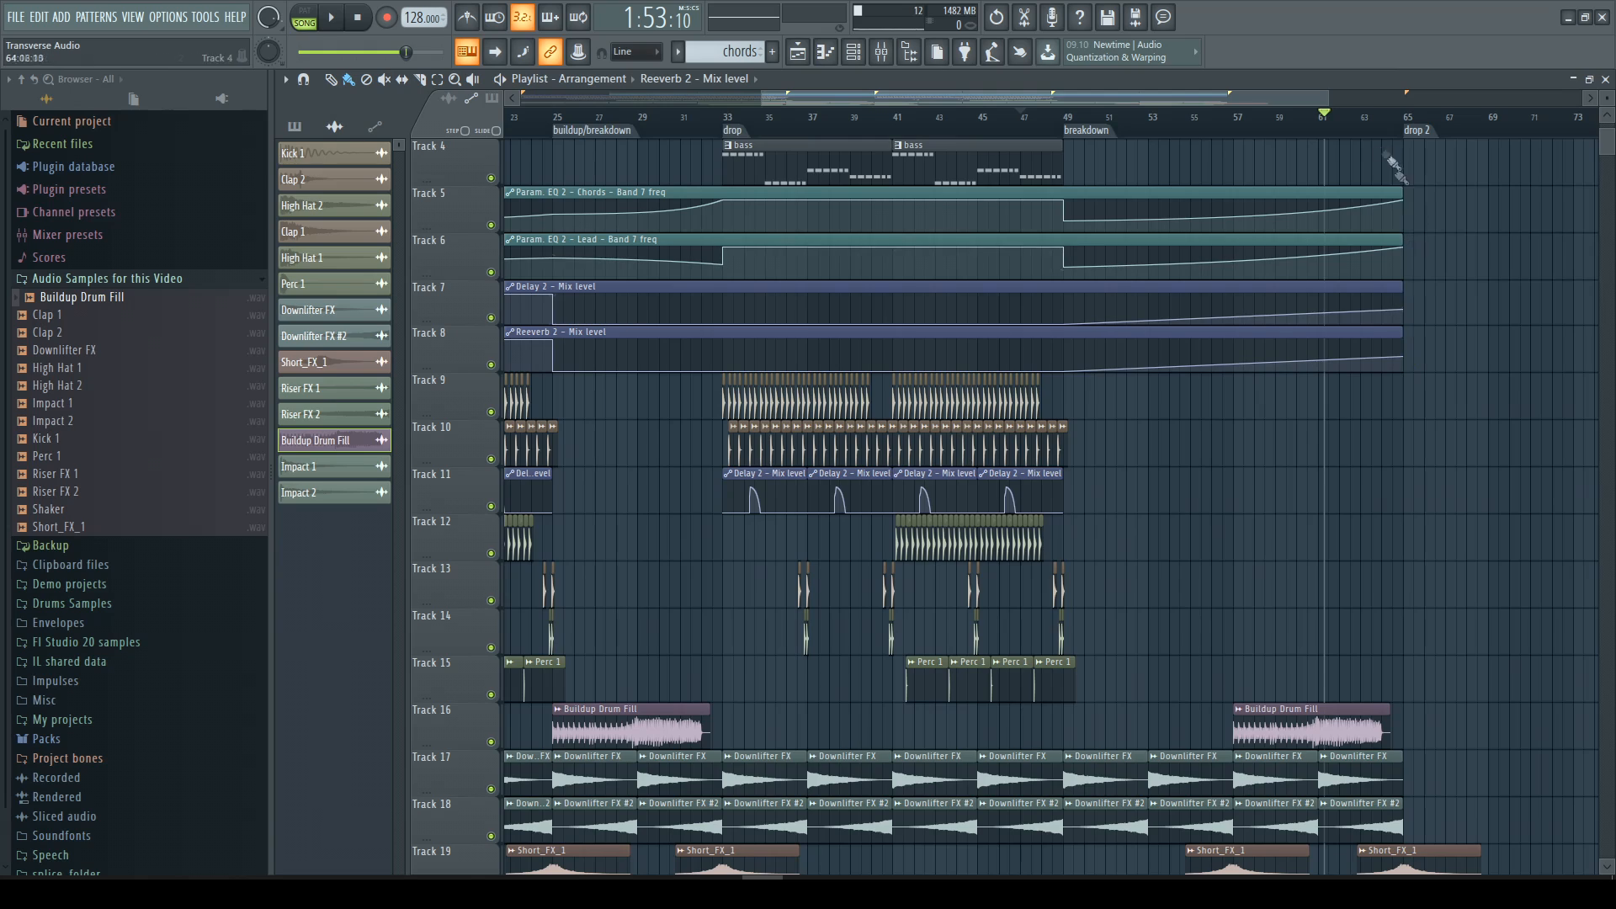
# Copy all the drop's melody, automation and drum clips on Tracks 1 to 15 to drop 2 at bar 65.
pyautogui.hscroll(1, 1252, 116)
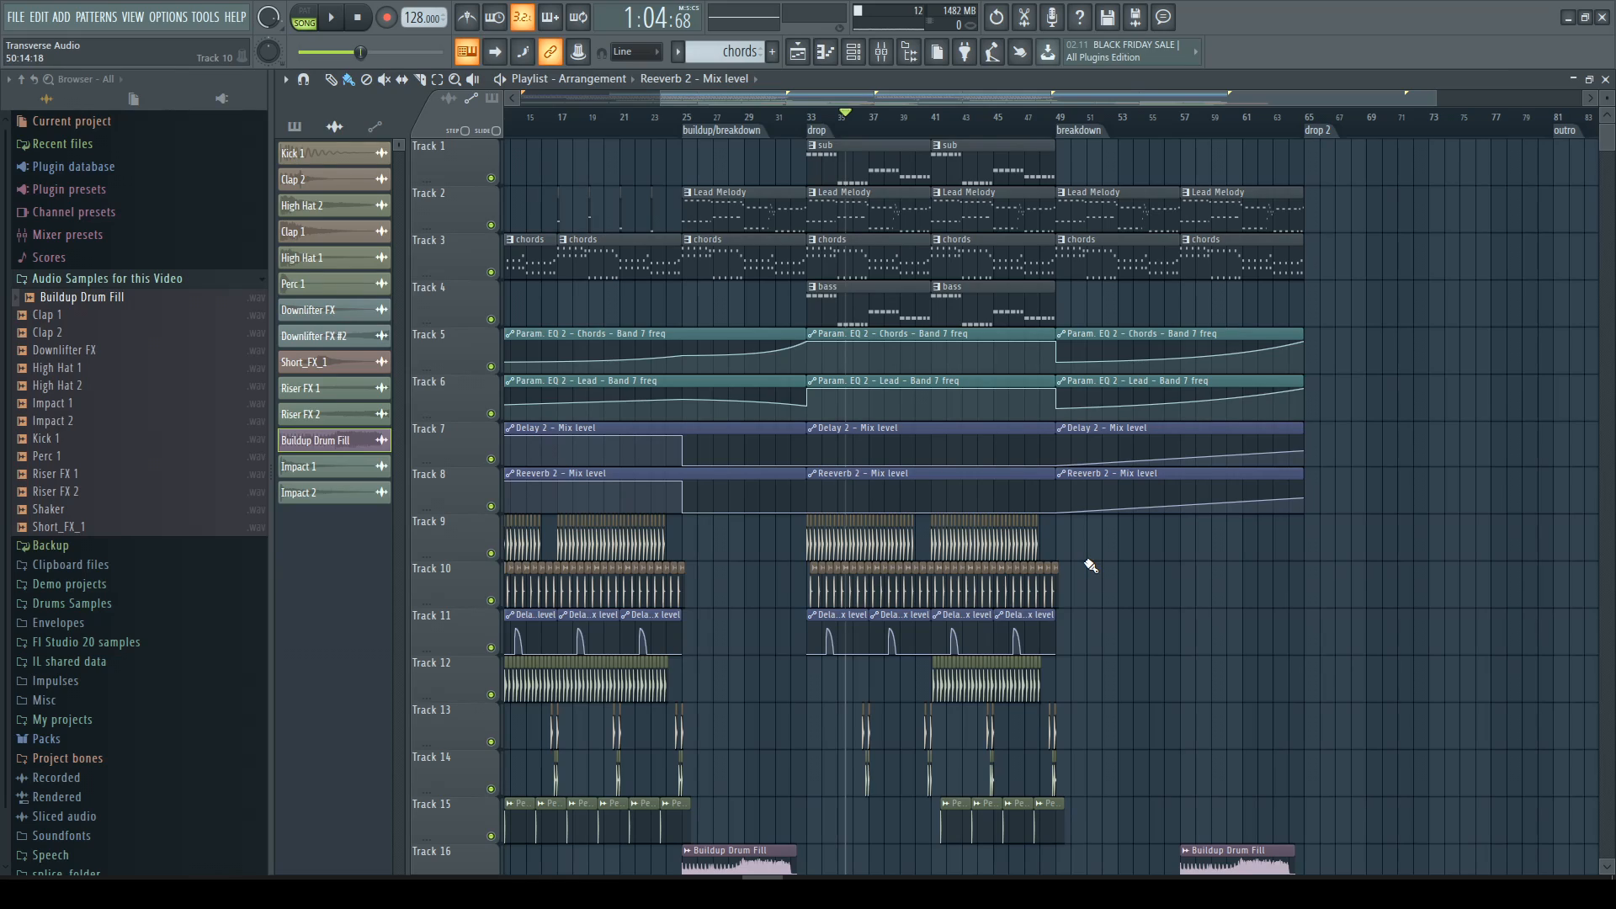
pyautogui.moveTo(820, 165); pyautogui.dragTo(1048, 741)
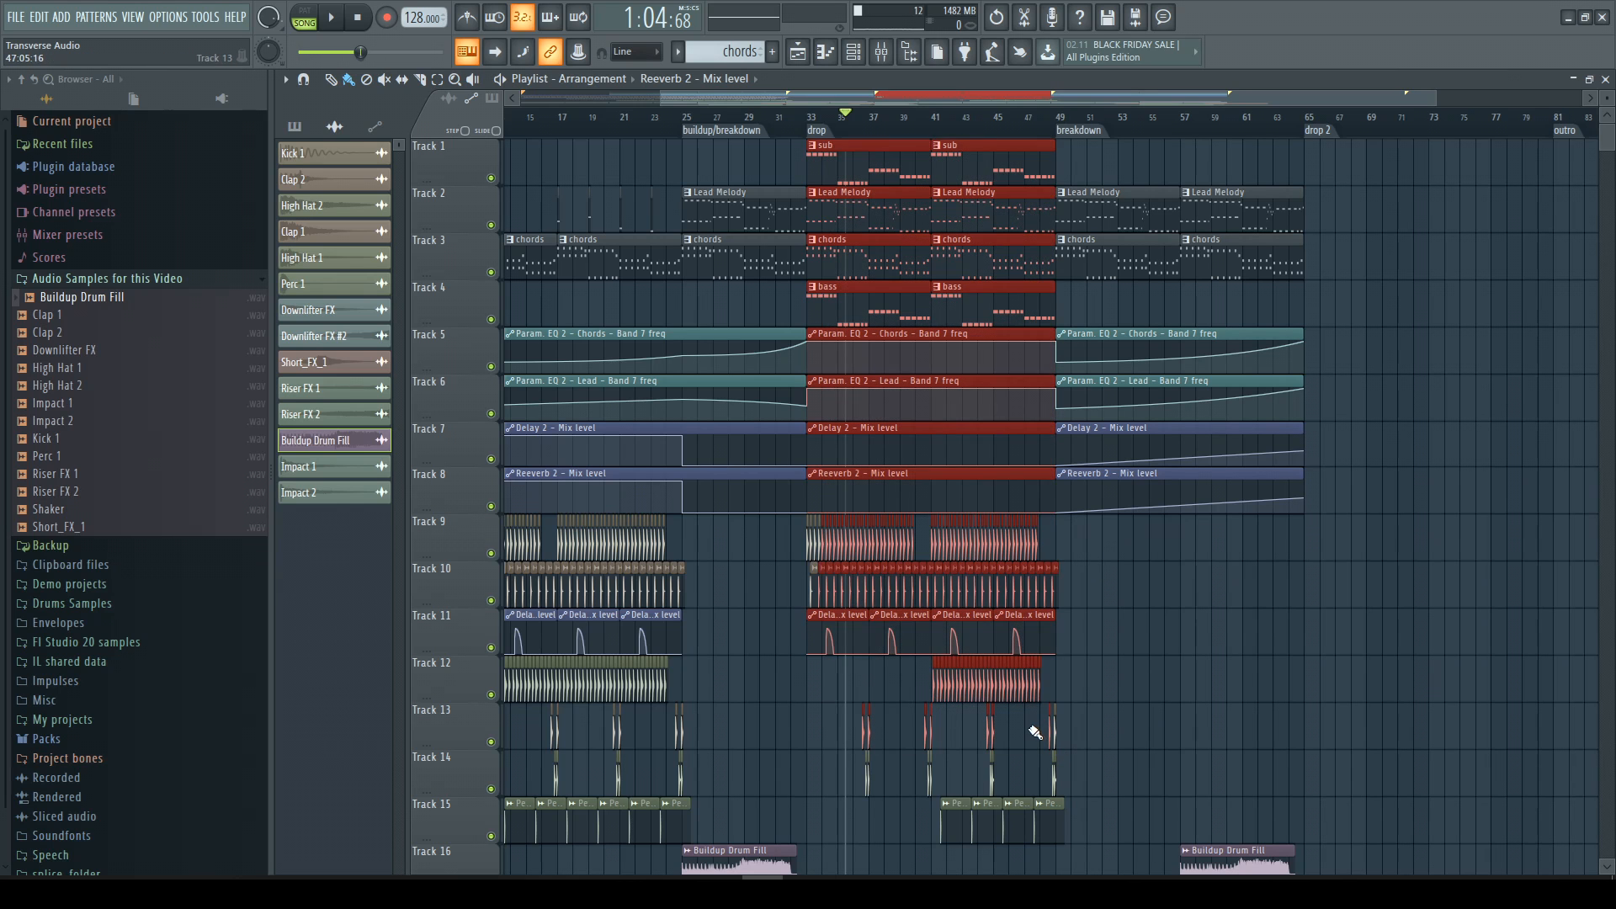
pyautogui.scroll(-2, 917, 677)
pyautogui.moveTo(847, 635); pyautogui.dragTo(1074, 747)
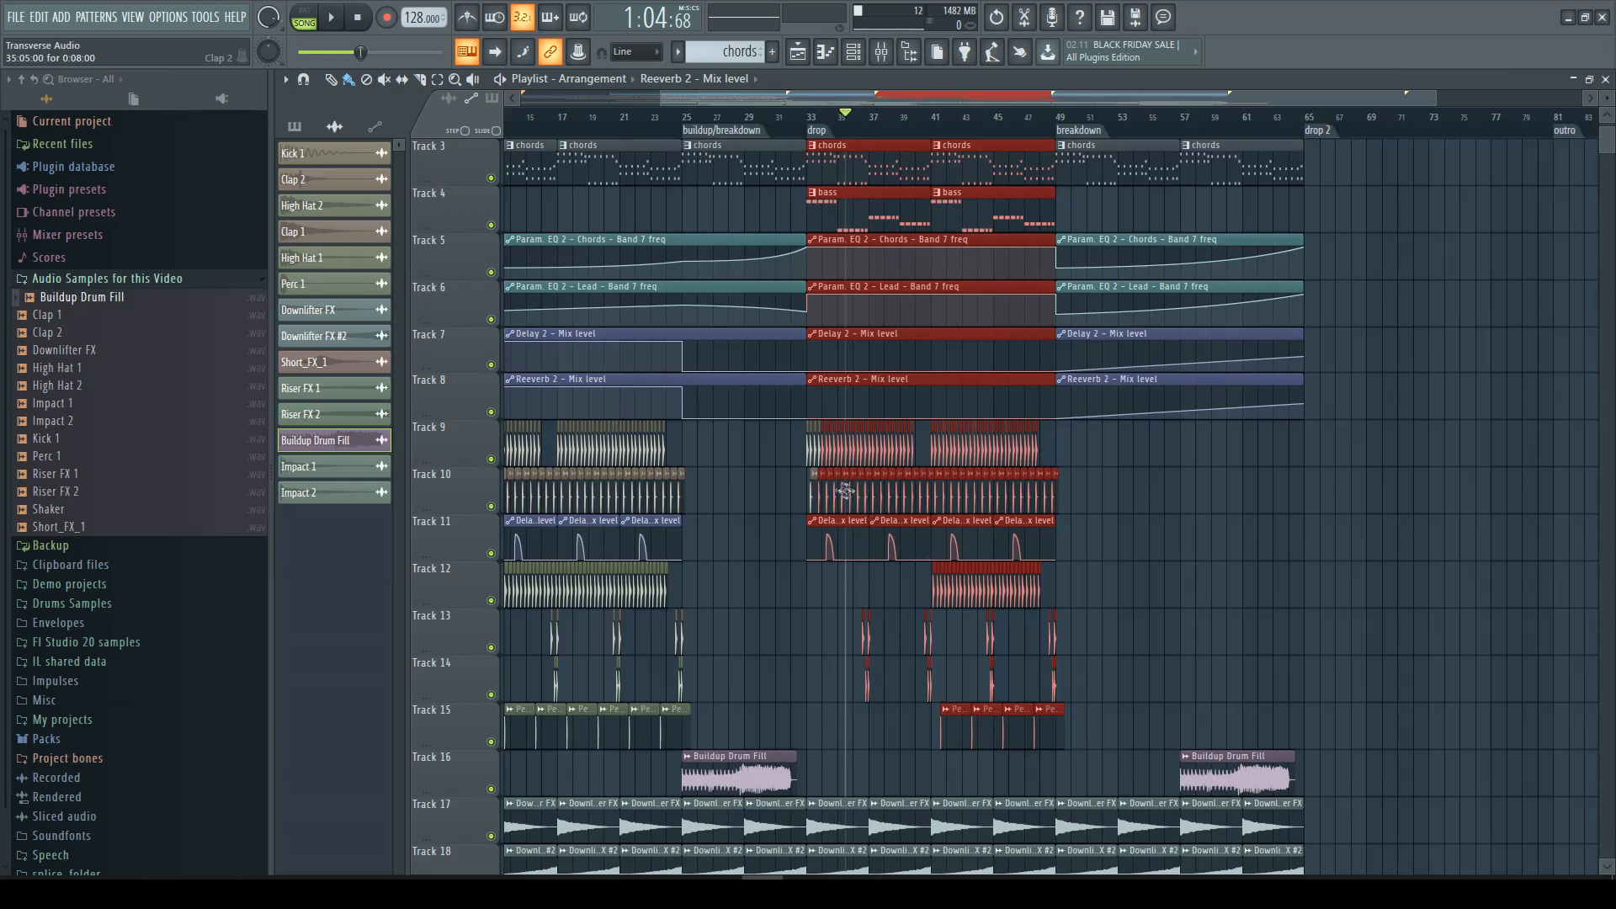
pyautogui.scroll(5, 821, 483)
pyautogui.moveTo(766, 450); pyautogui.dragTo(806, 454)
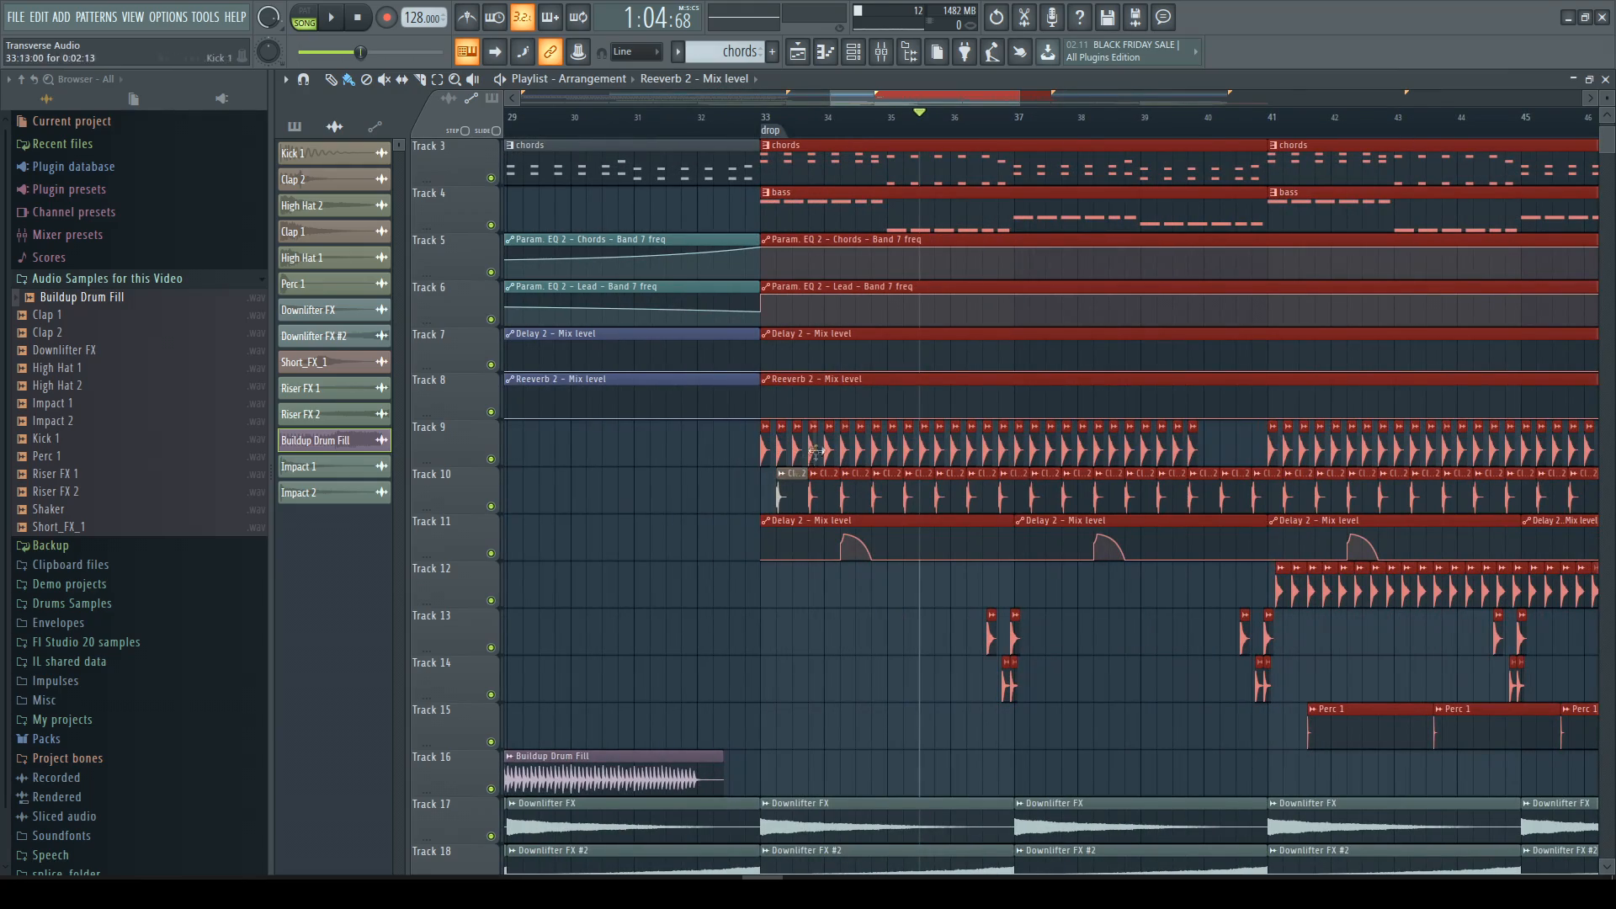
pyautogui.scroll(-5, 783, 492)
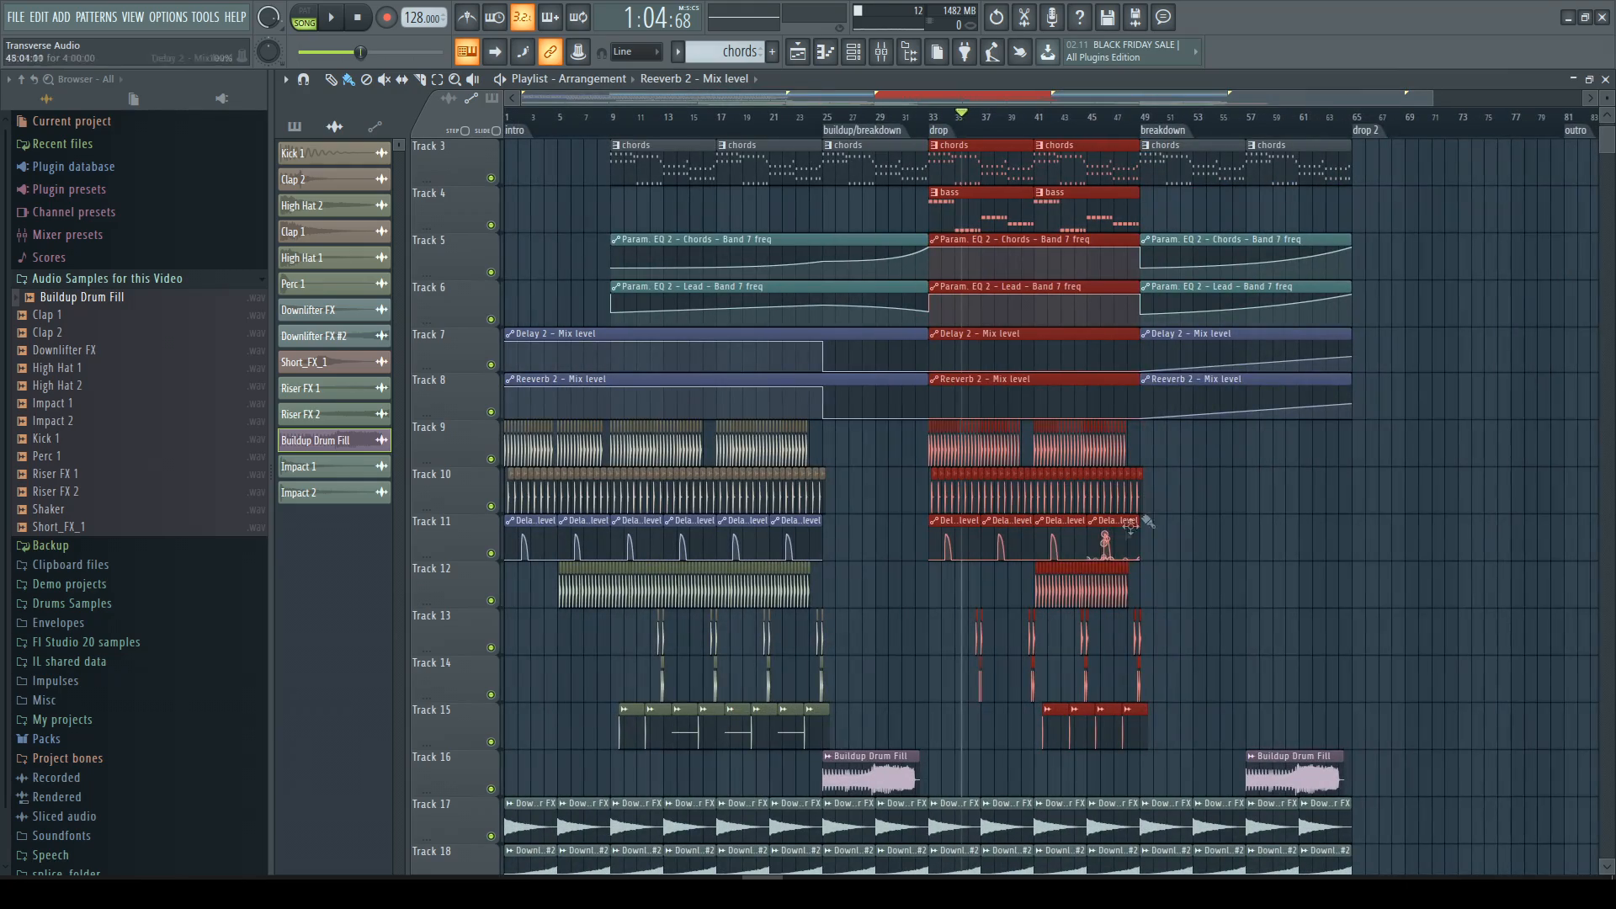
pyautogui.moveTo(713, 99); pyautogui.dragTo(1135, 146)
pyautogui.click(845, 118)
pyautogui.hotkey('ctrl', 'd')
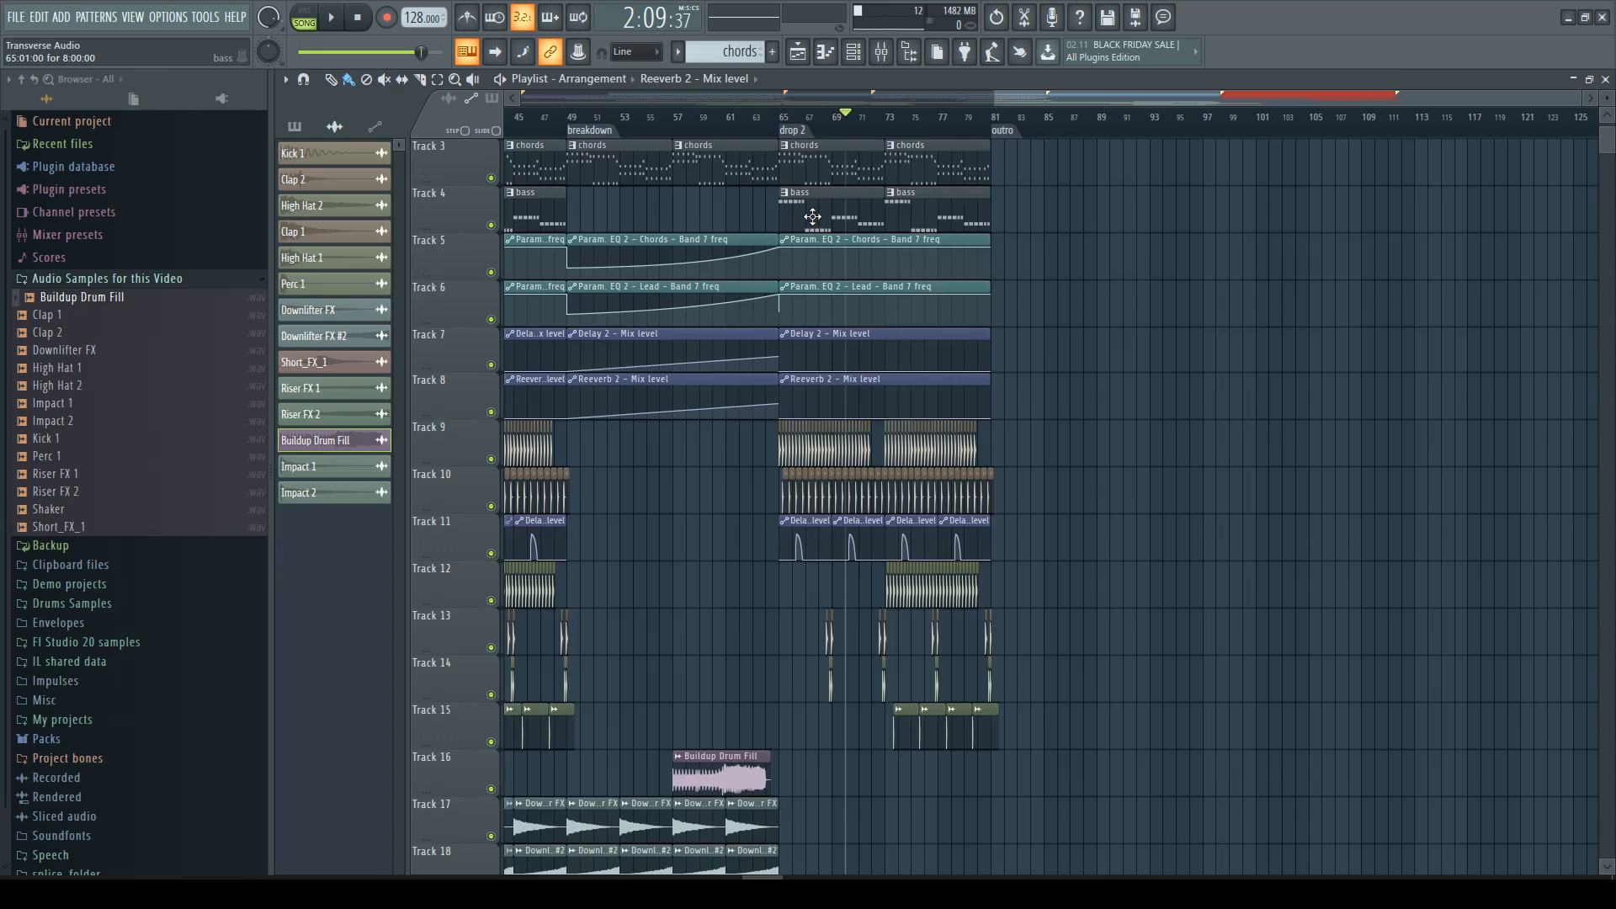
# Copy the High Hat 2 clips on Track 12 from the second half of drop 2 into its first half at bar 65.
pyautogui.scroll(2, 812, 217)
pyautogui.scroll(-1, 812, 217)
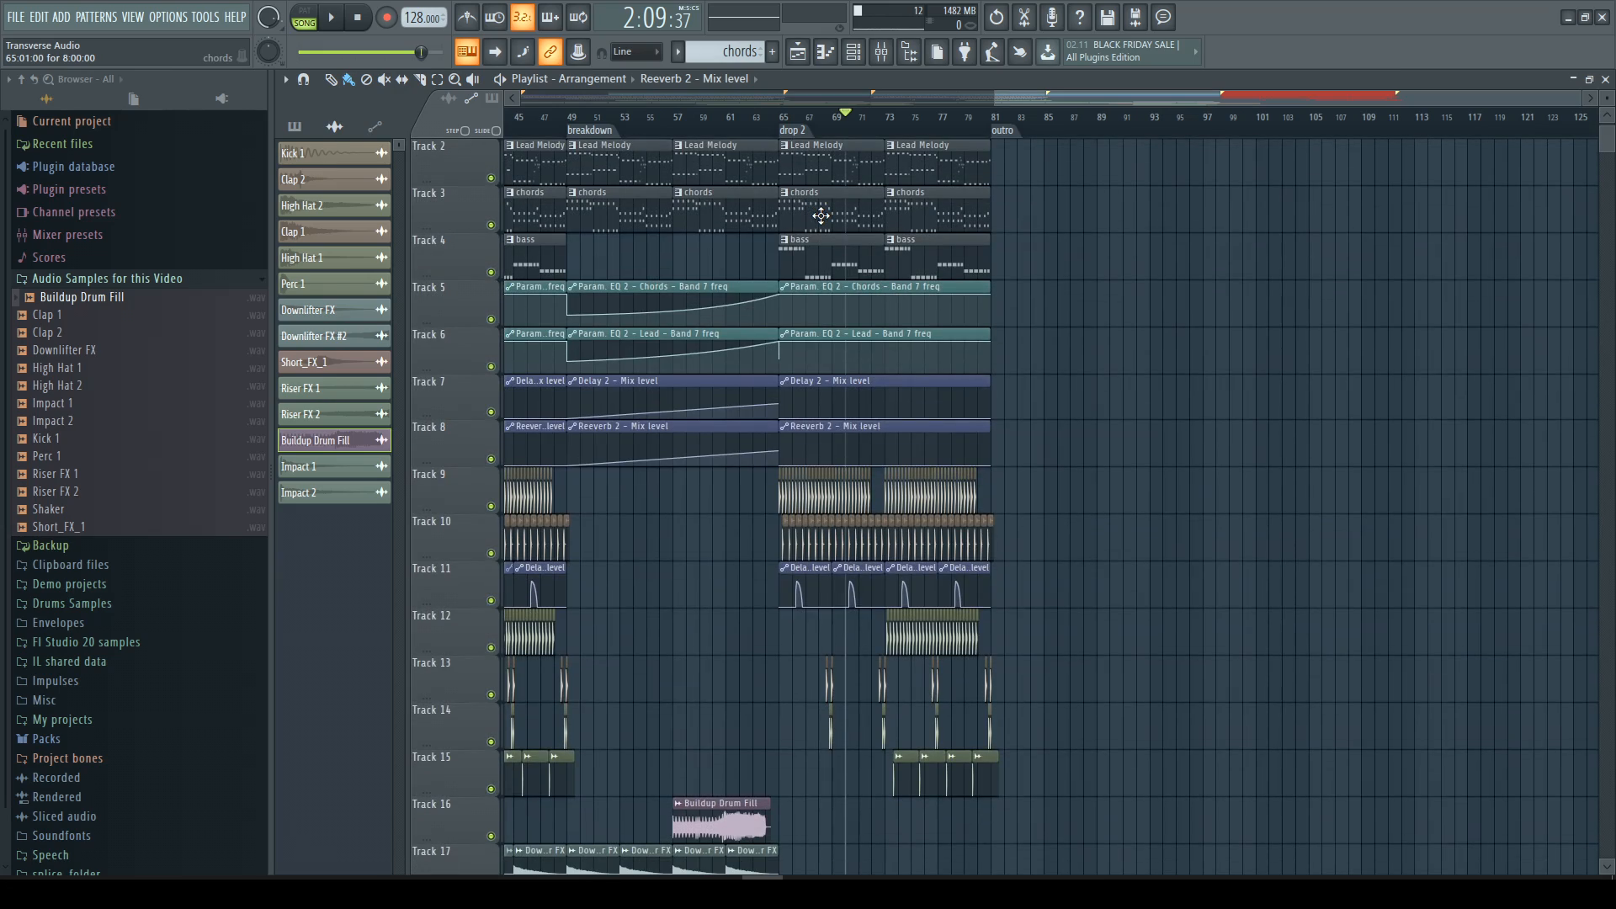
pyautogui.scroll(-1, 820, 215)
pyautogui.keyDown('ctrl'); pyautogui.scroll(-2, 825, 218); pyautogui.keyUp('ctrl')
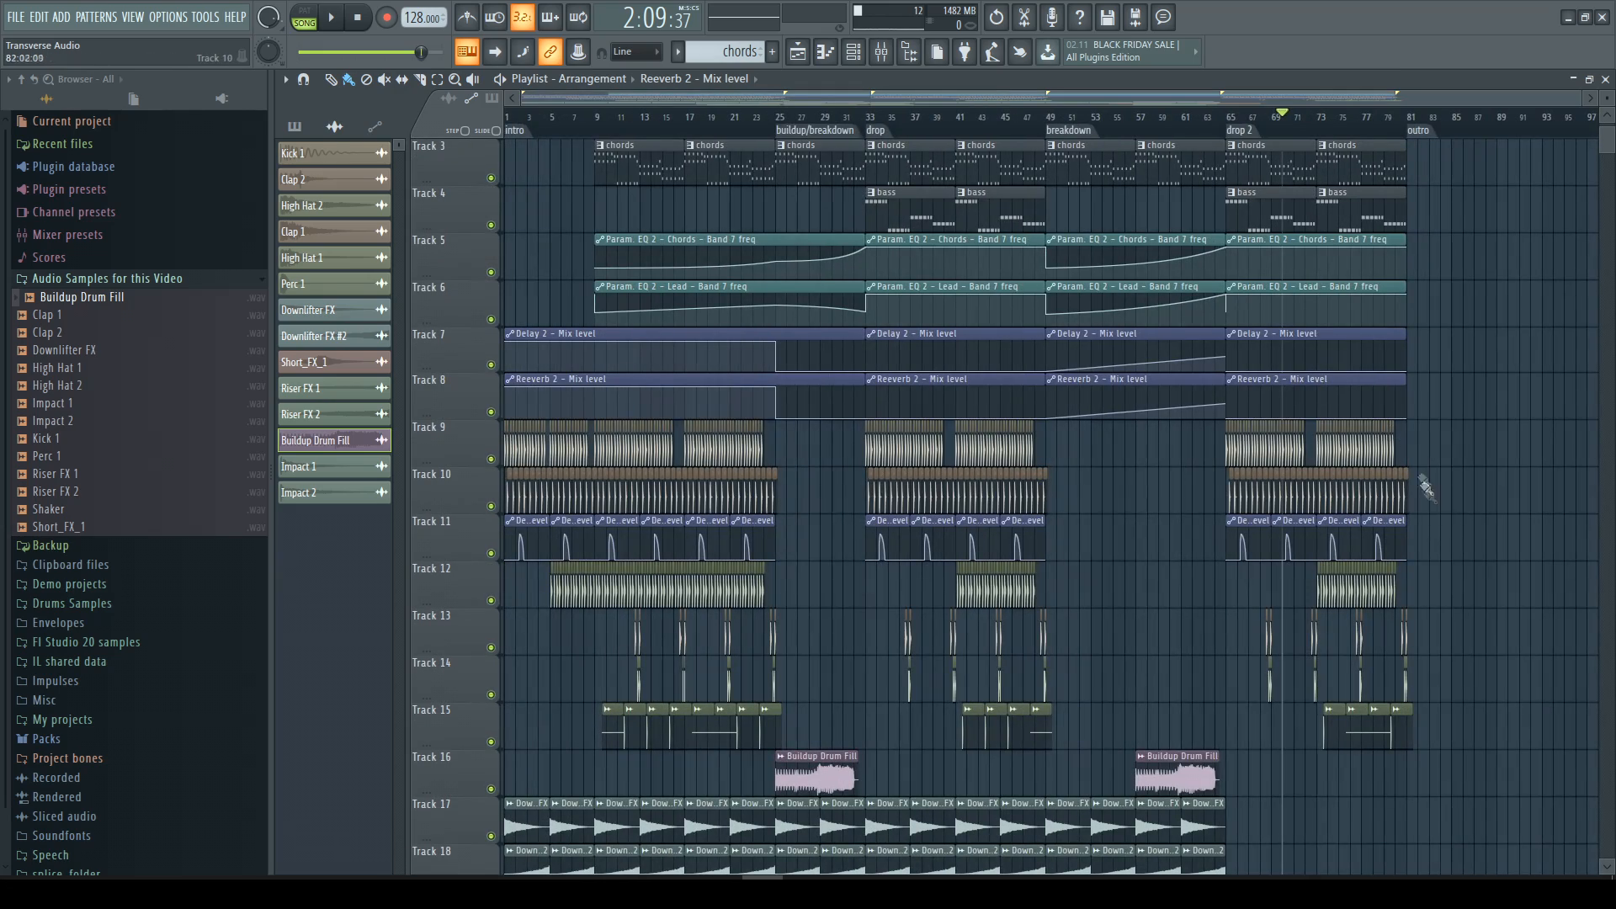
pyautogui.keyDown('ctrl'); pyautogui.scroll(5, 1473, 564); pyautogui.keyUp('ctrl')
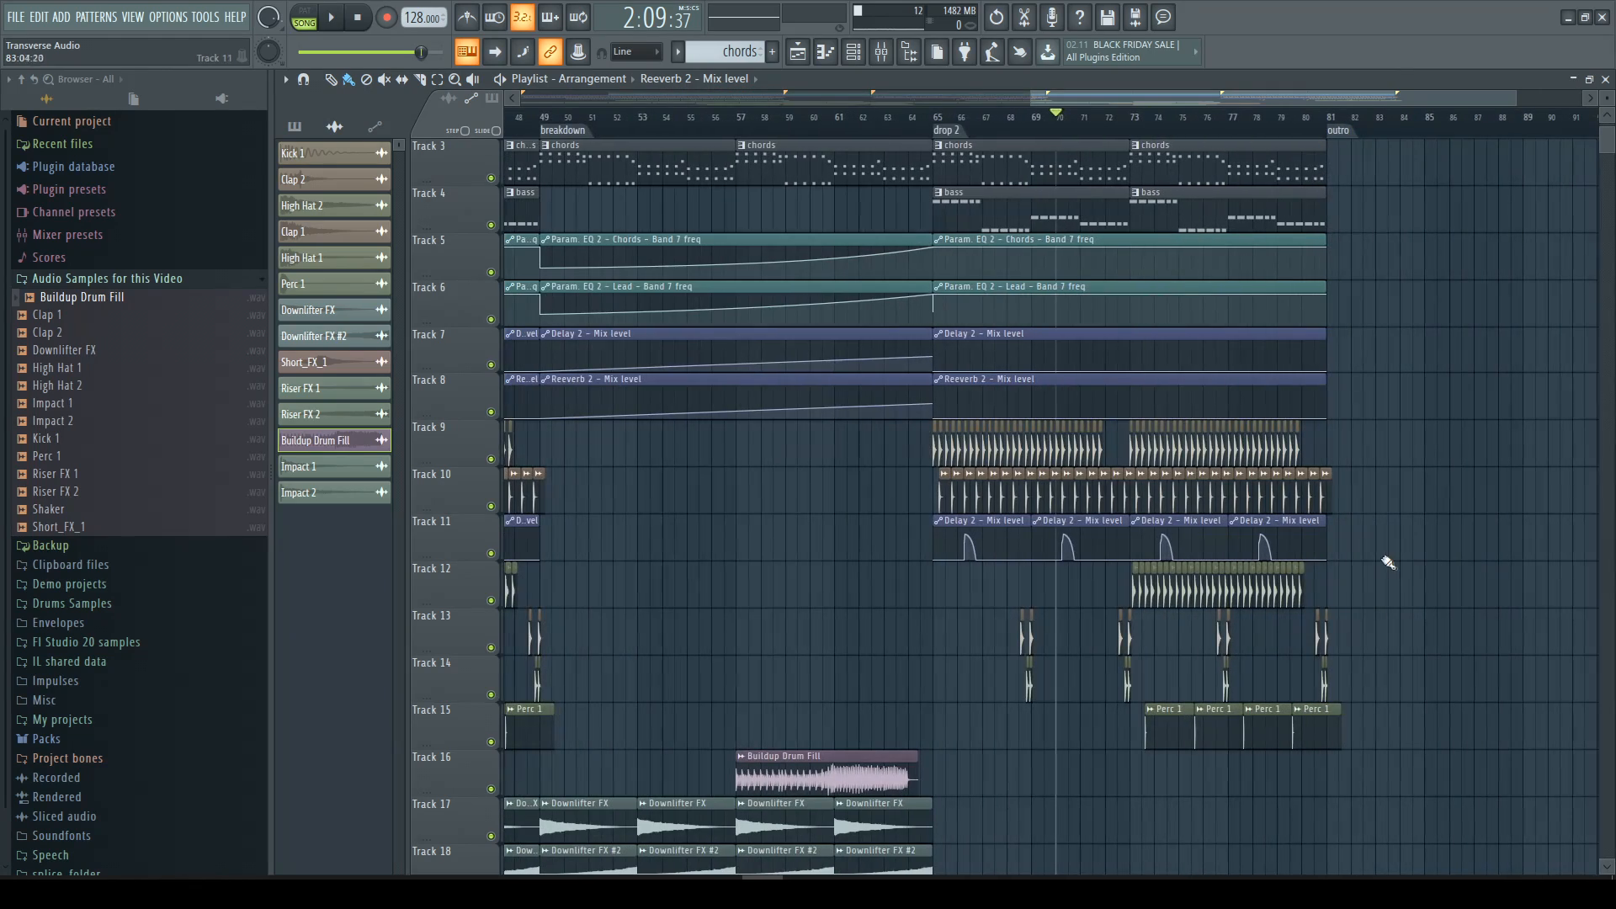
pyautogui.keyDown('ctrl'); pyautogui.scroll(3, 1378, 561); pyautogui.keyUp('ctrl')
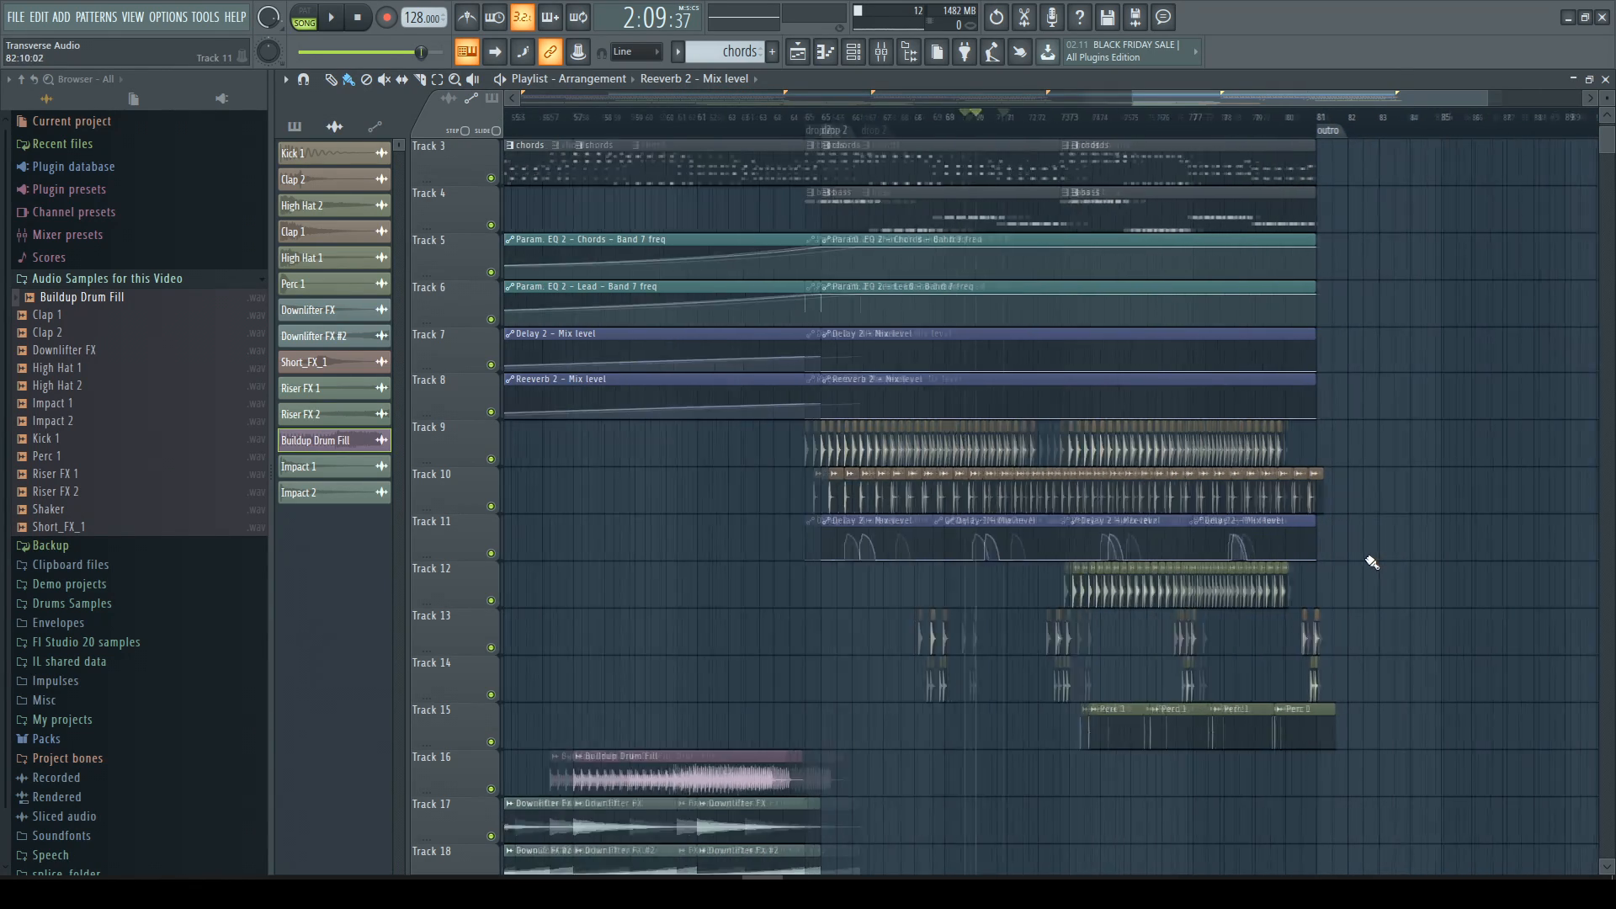
pyautogui.click(1222, 589)
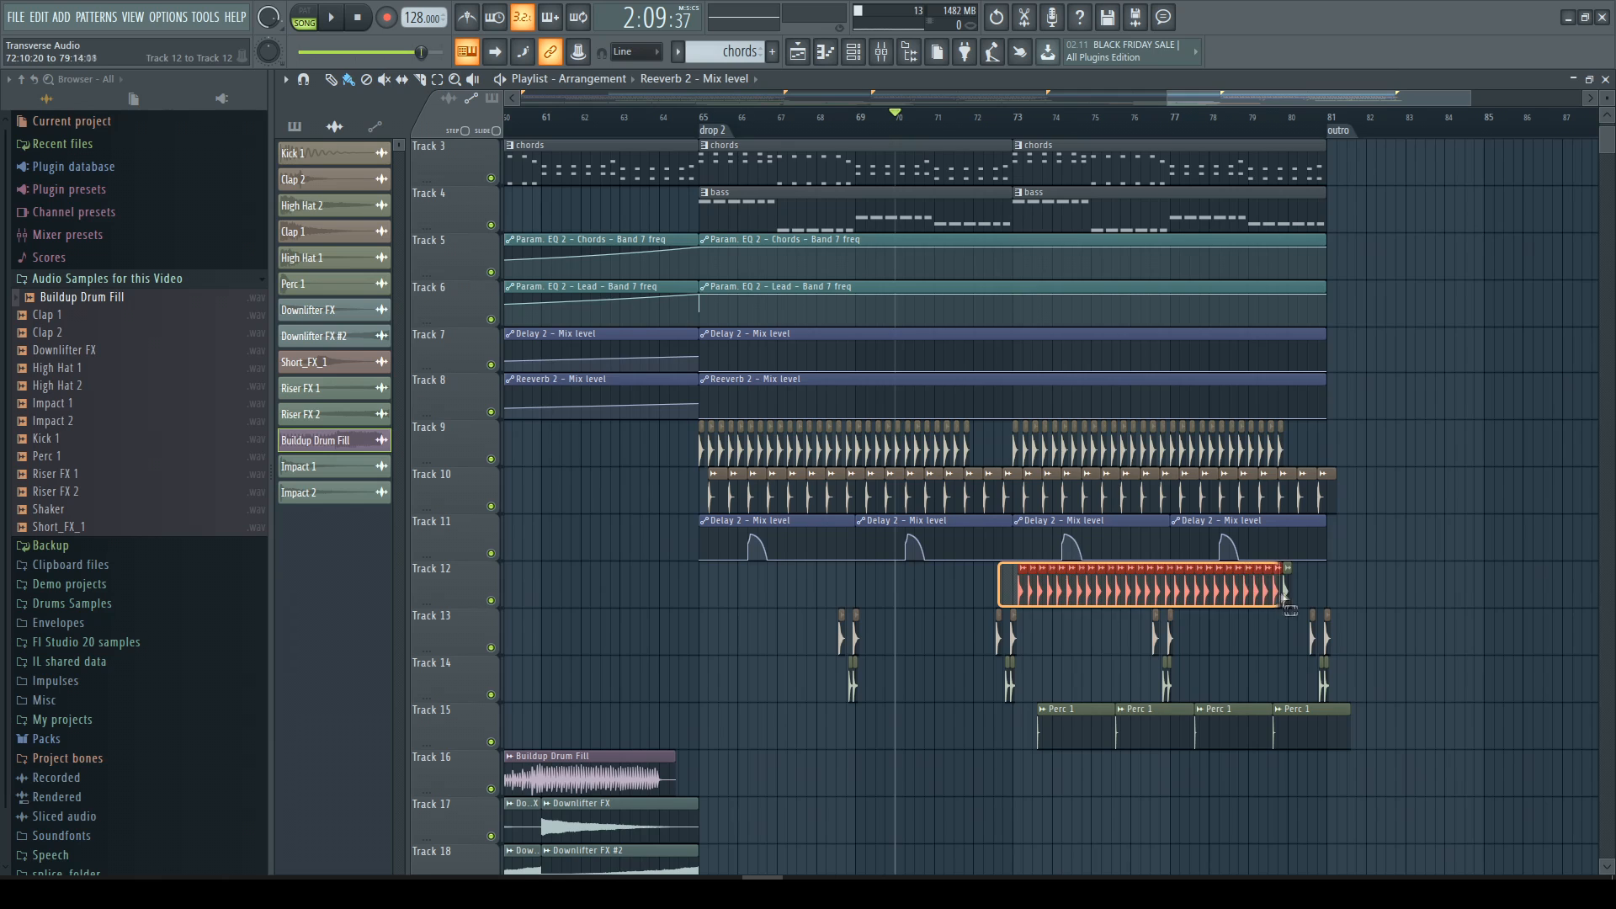
pyautogui.keyDown('ctrl'); pyautogui.scroll(2, 1221, 589); pyautogui.keyUp('ctrl')
pyautogui.hotkey('ctrl', 'v')
pyautogui.keyDown('ctrl'); pyautogui.scroll(-2, 951, 589); pyautogui.keyUp('ctrl')
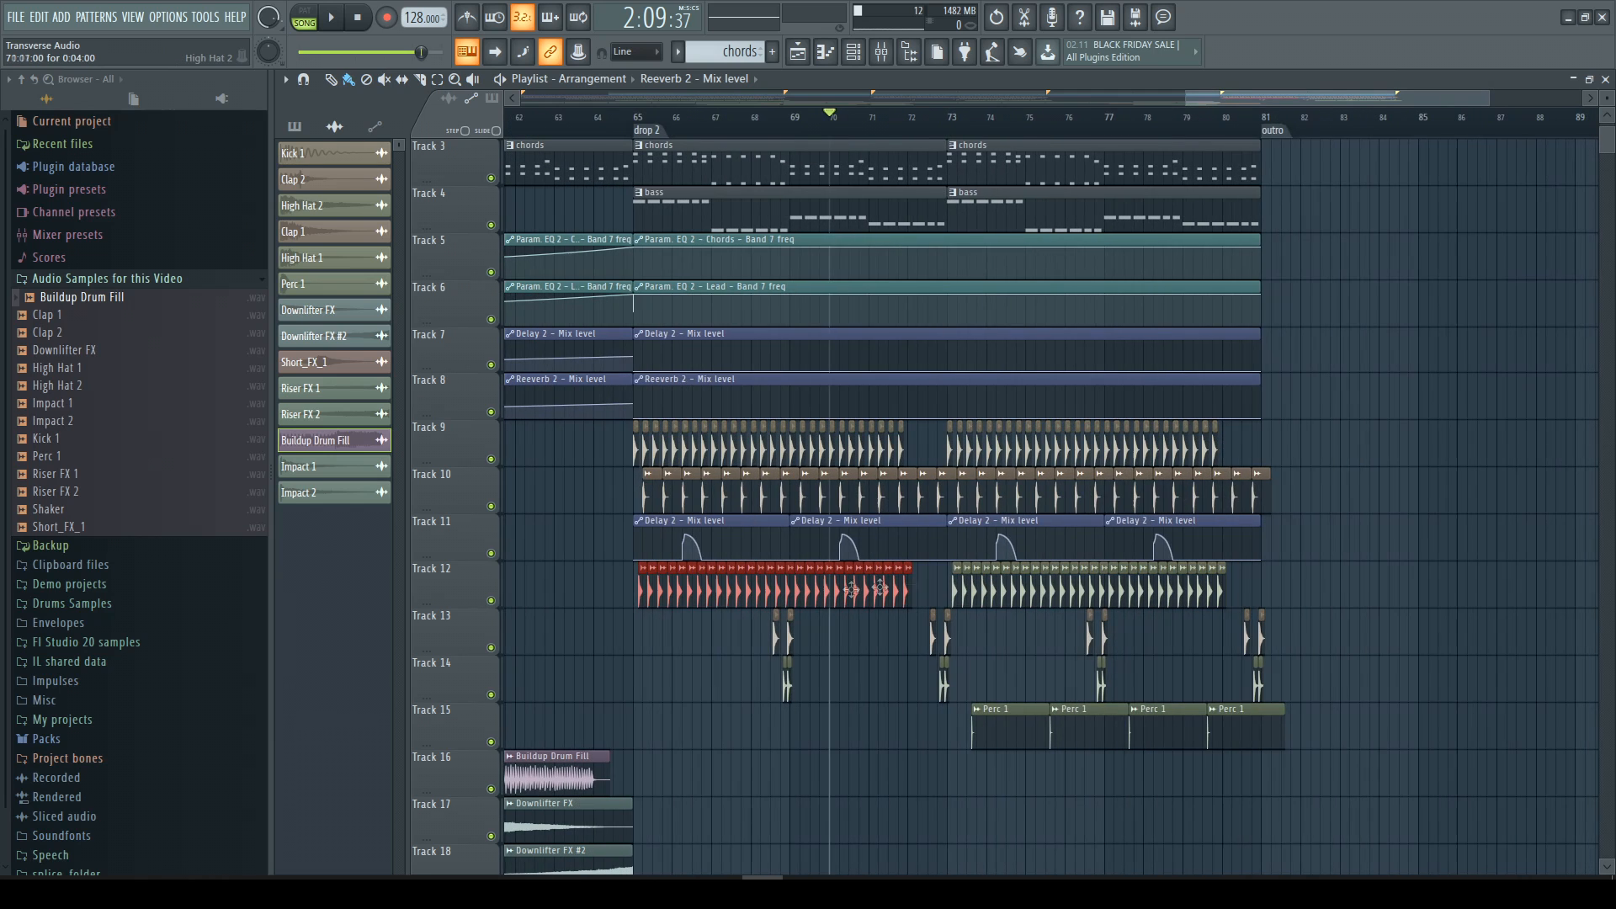
pyautogui.keyDown('ctrl'); pyautogui.scroll(1, 635, 624); pyautogui.keyUp('ctrl')
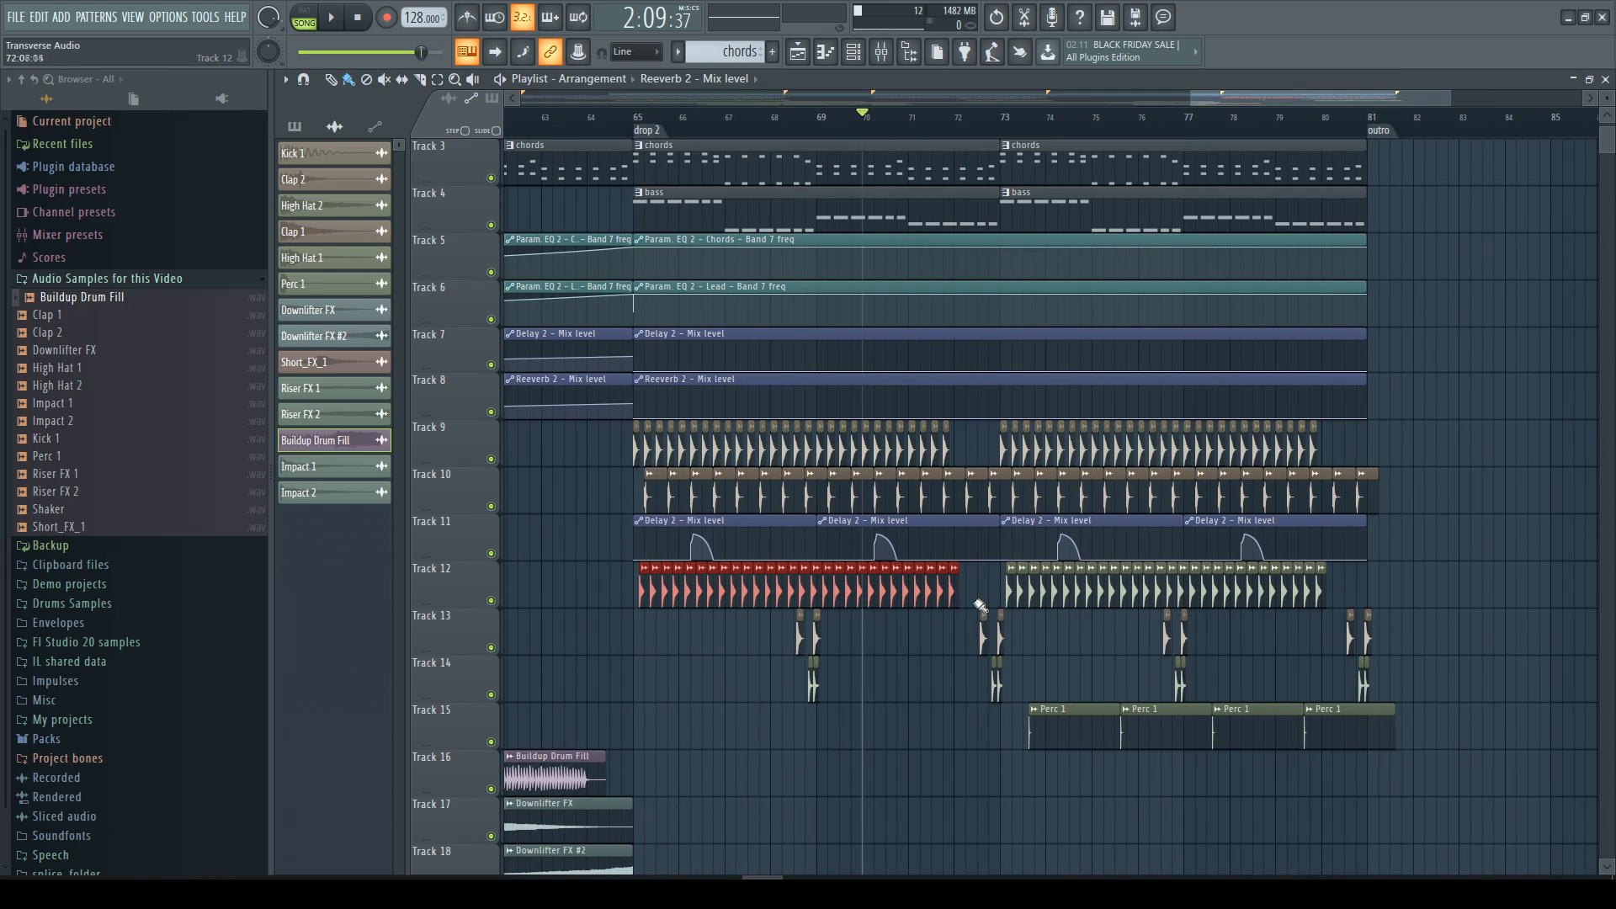
# Copy the four Perc 1 clips on Track 15 into the first half of drop 2.
pyautogui.keyDown('ctrl'); pyautogui.scroll(-2, 979, 596); pyautogui.keyUp('ctrl')
pyautogui.keyDown('ctrl'); pyautogui.moveTo(1021, 721); pyautogui.dragTo(1303, 744); pyautogui.keyUp('ctrl')
pyautogui.keyDown('ctrl'); pyautogui.scroll(2, 1305, 745); pyautogui.keyUp('ctrl')
pyautogui.hotkey('ctrl', 'c')
pyautogui.hotkey('ctrl', 'v')
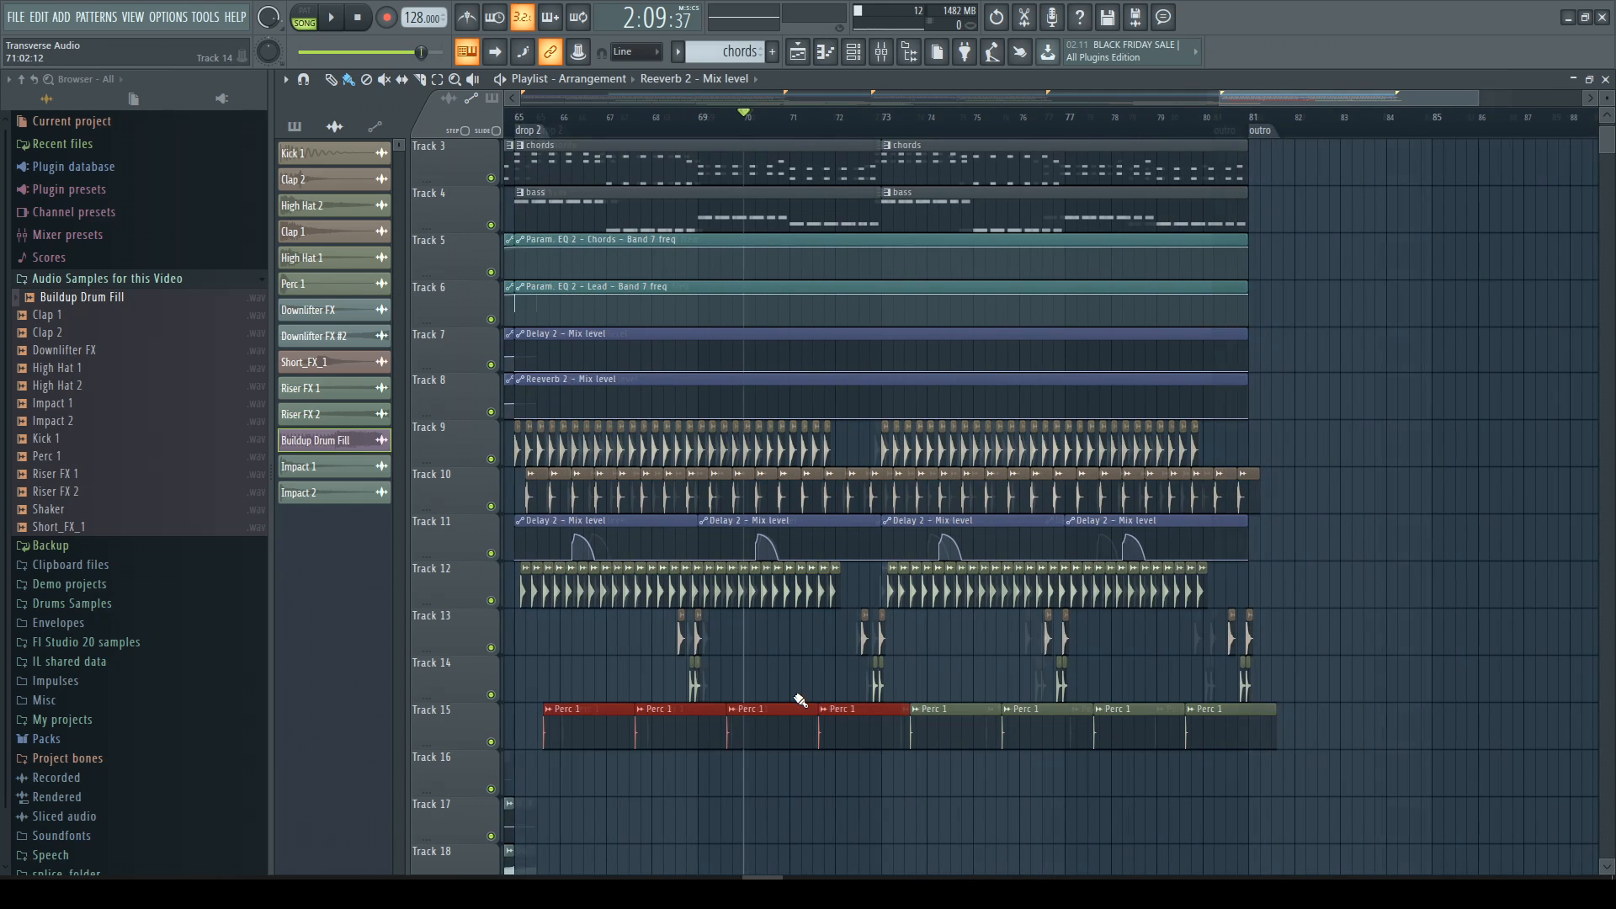
# Preview the Shaker sample, place it on Track 17 at bar 73 and repeat it up to bar 81.
pyautogui.keyDown('ctrl'); pyautogui.scroll(-1, 800, 701); pyautogui.keyUp('ctrl')
pyautogui.click(80, 508)
pyautogui.scroll(-3, 602, 587)
pyautogui.moveTo(63, 508); pyautogui.dragTo(921, 677)
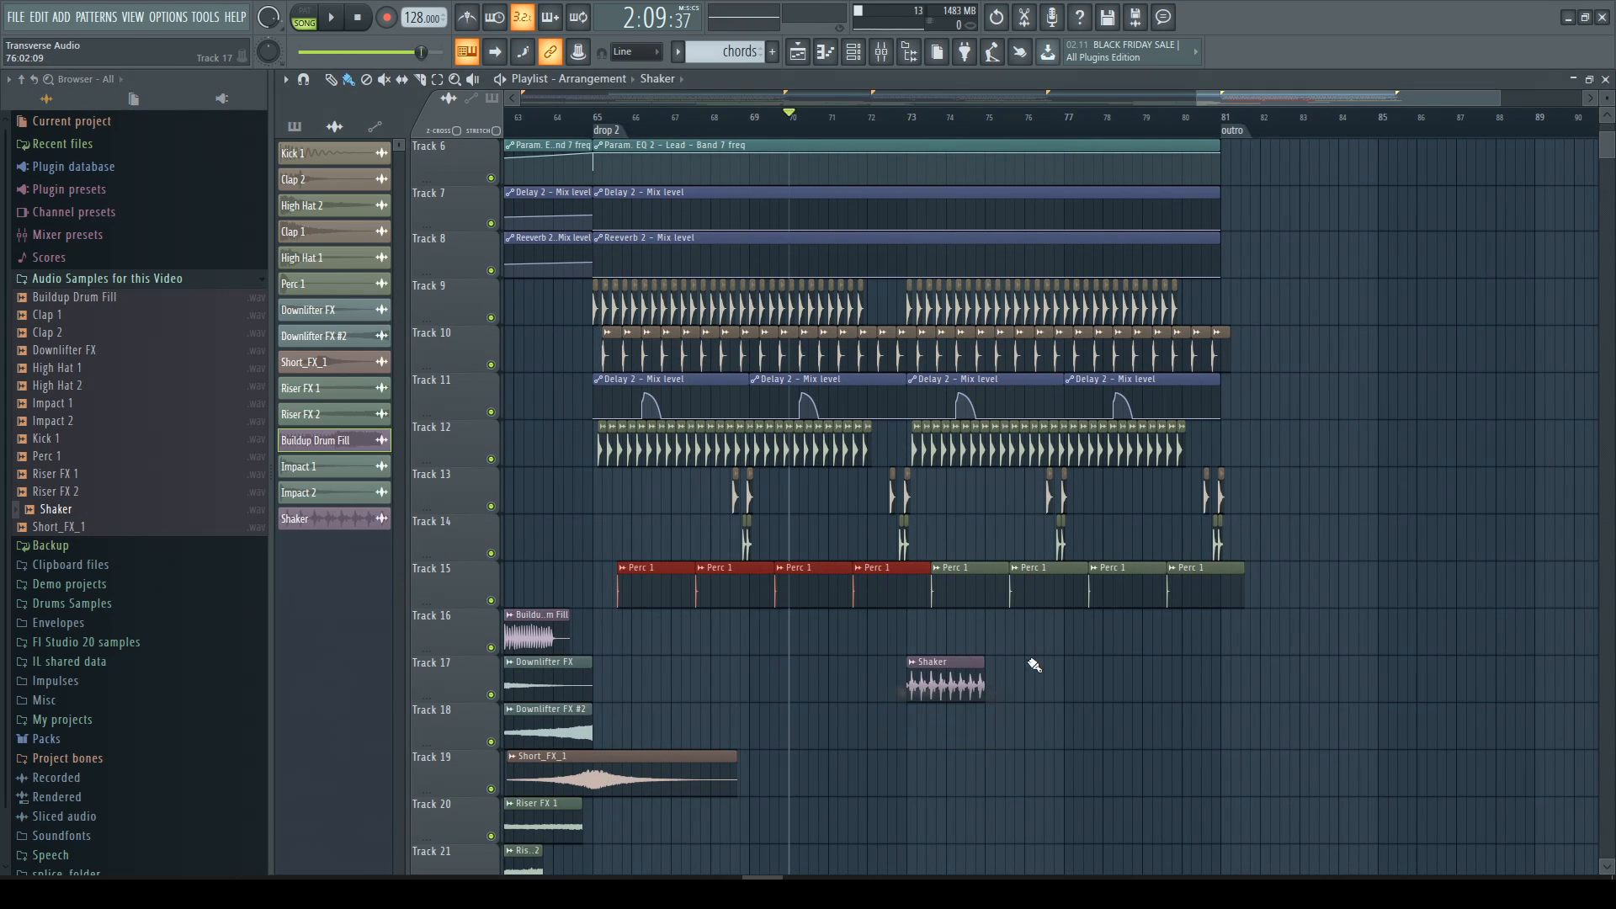
pyautogui.click(946, 686)
pyautogui.hotkey('ctrl', 'b')
pyautogui.hotkey('ctrl', 'b')
pyautogui.hotkey('ctrl', 'b')
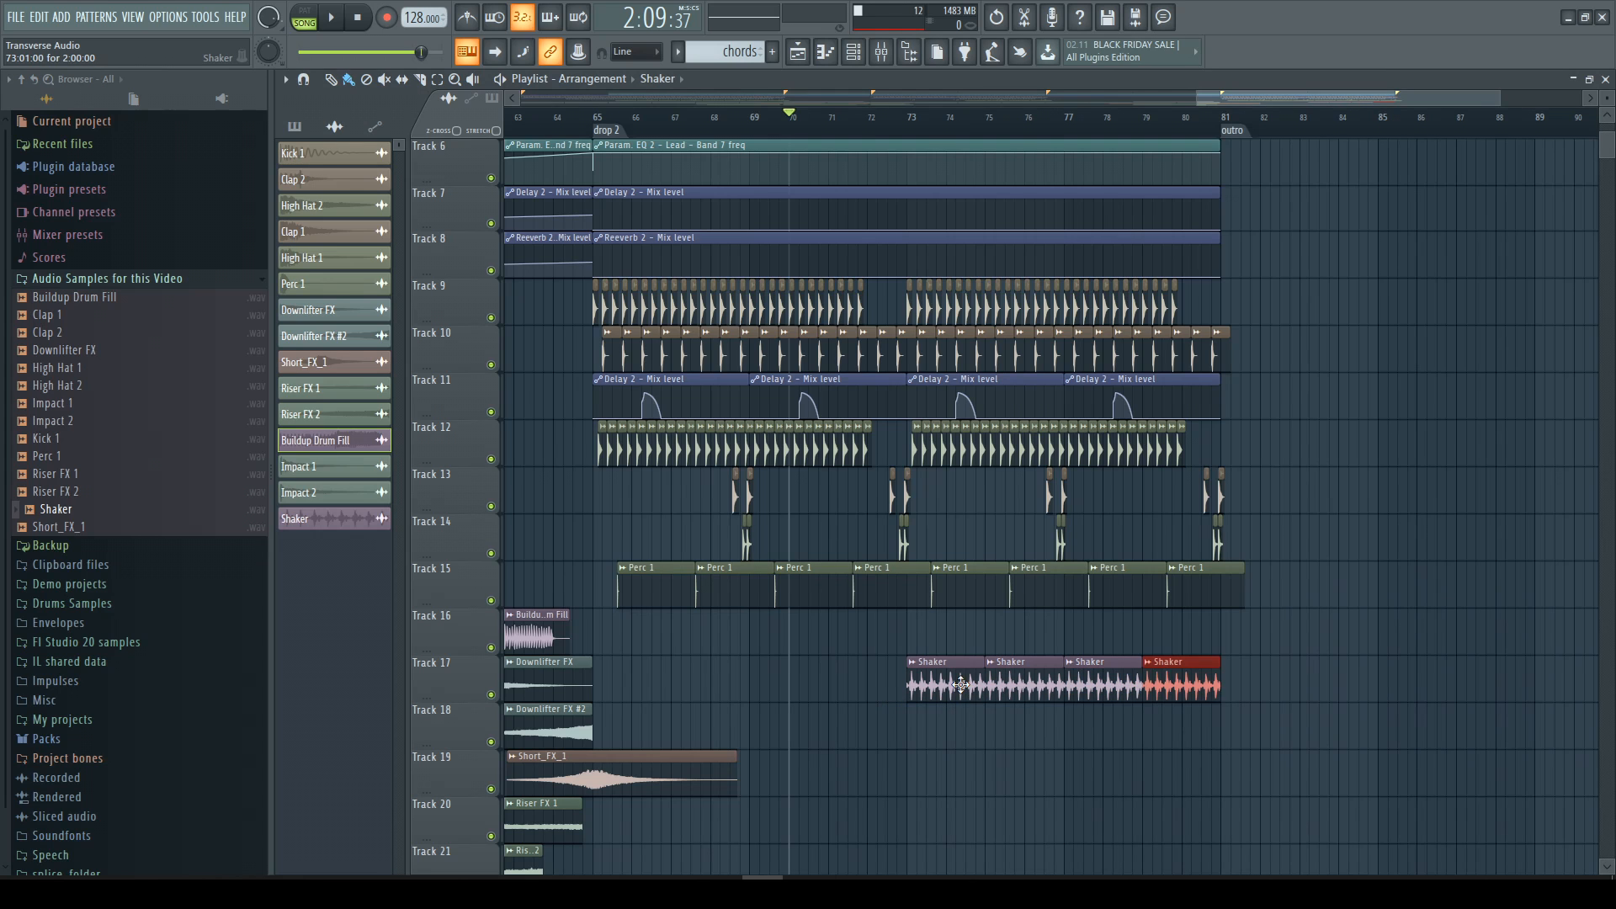
# Set the Shaker channel volume to about 33%.
pyautogui.doubleClick(960, 685)
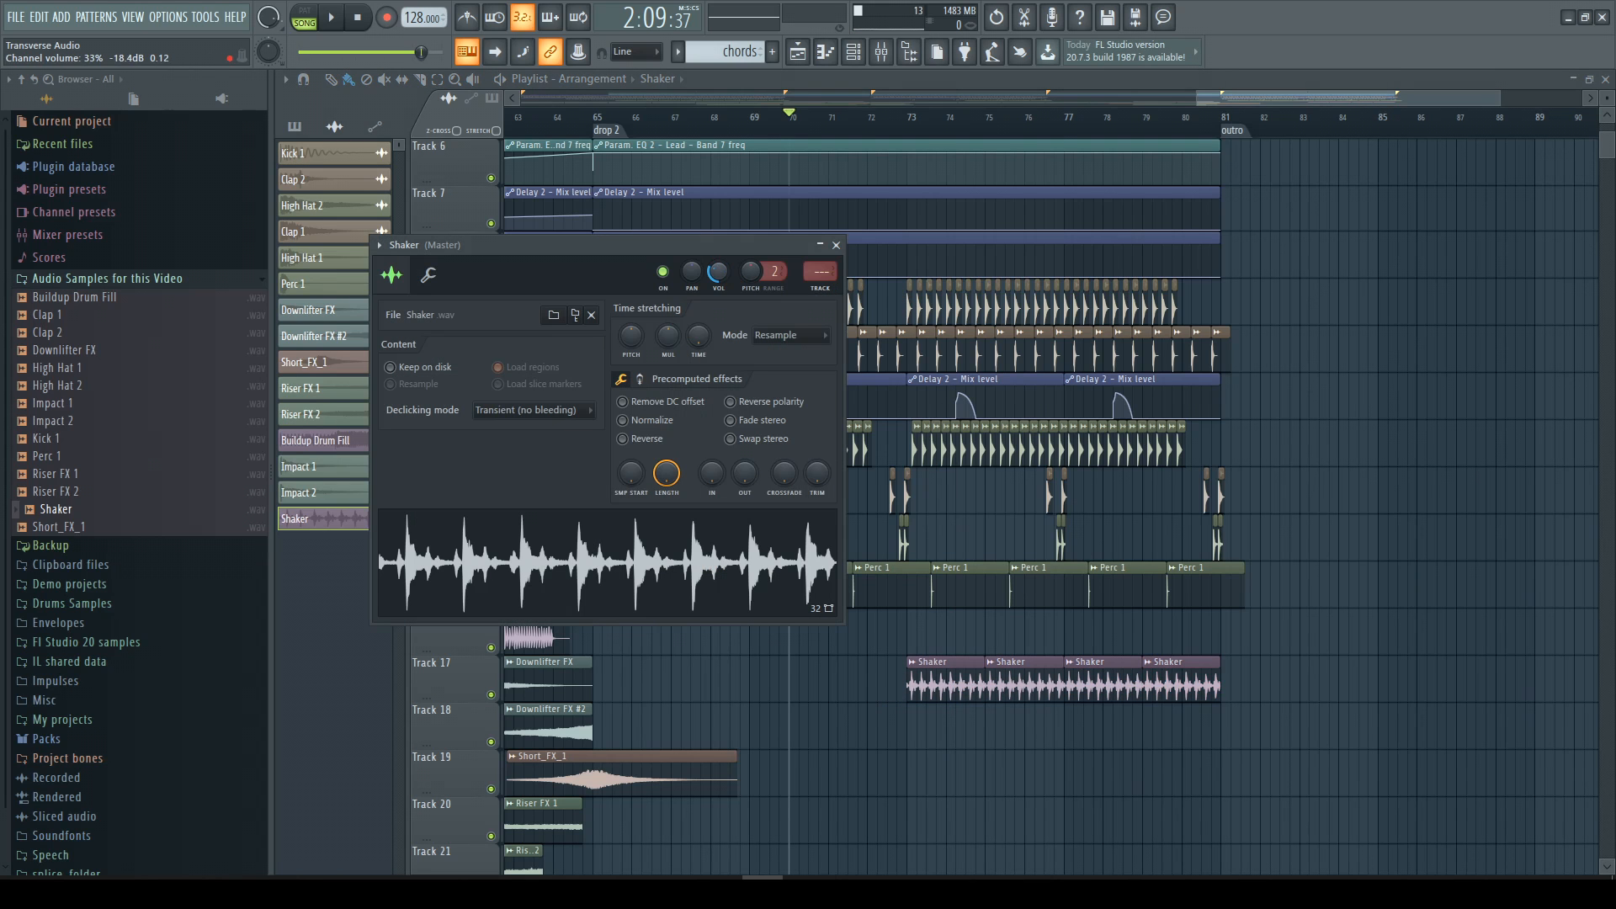
pyautogui.click(835, 245)
pyautogui.scroll(2, 856, 359)
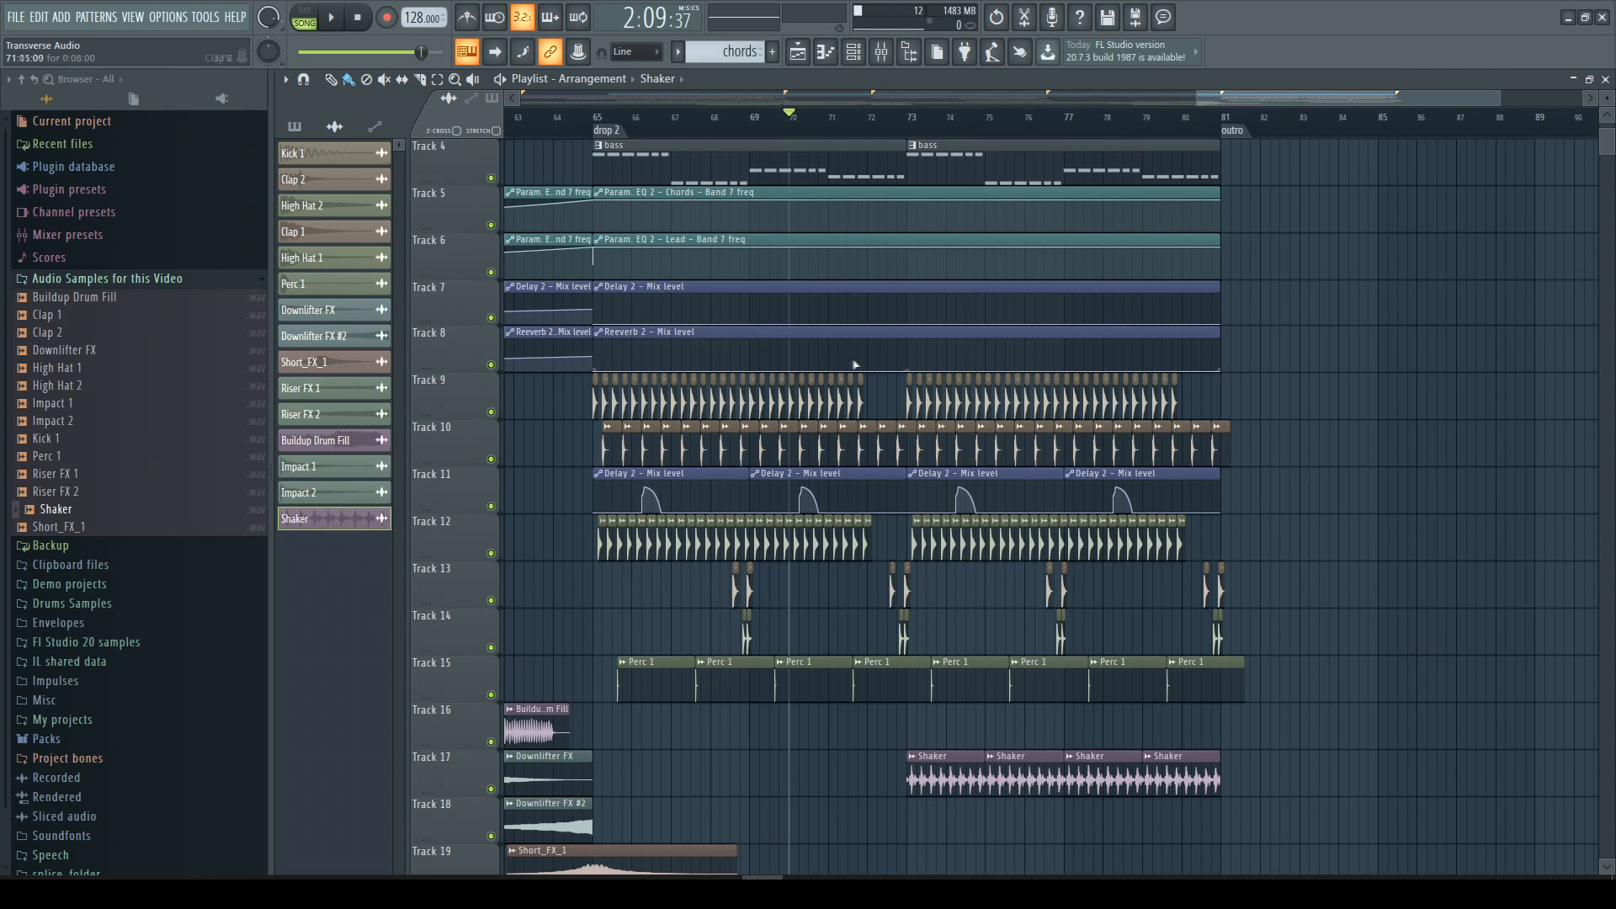
pyautogui.scroll(-1, 757, 472)
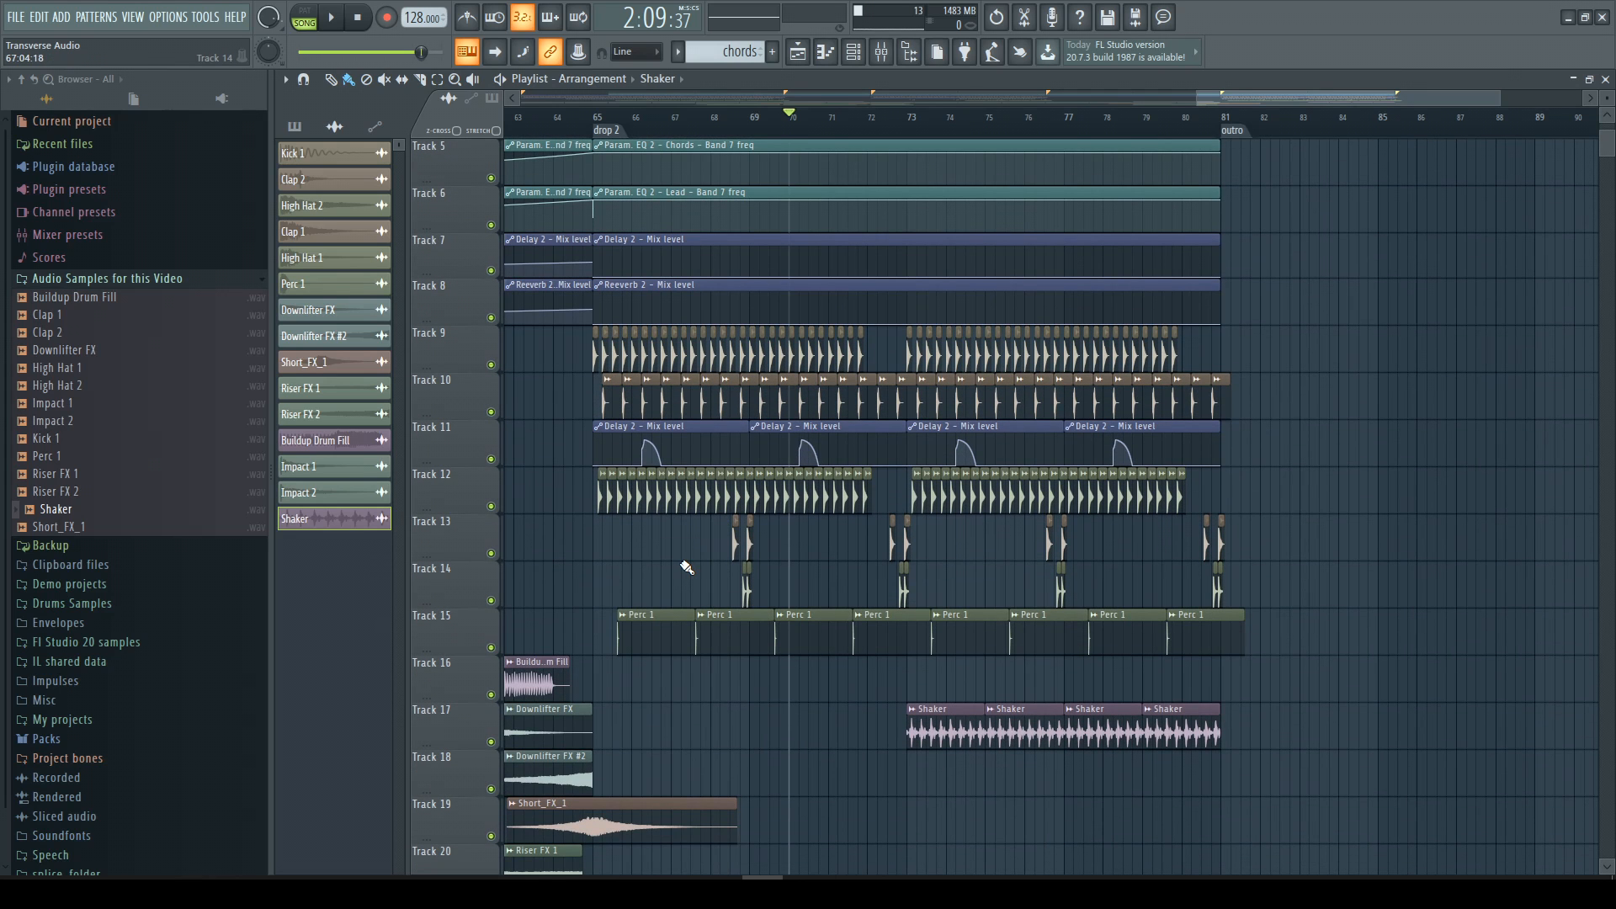
pyautogui.scroll(-1, 698, 570)
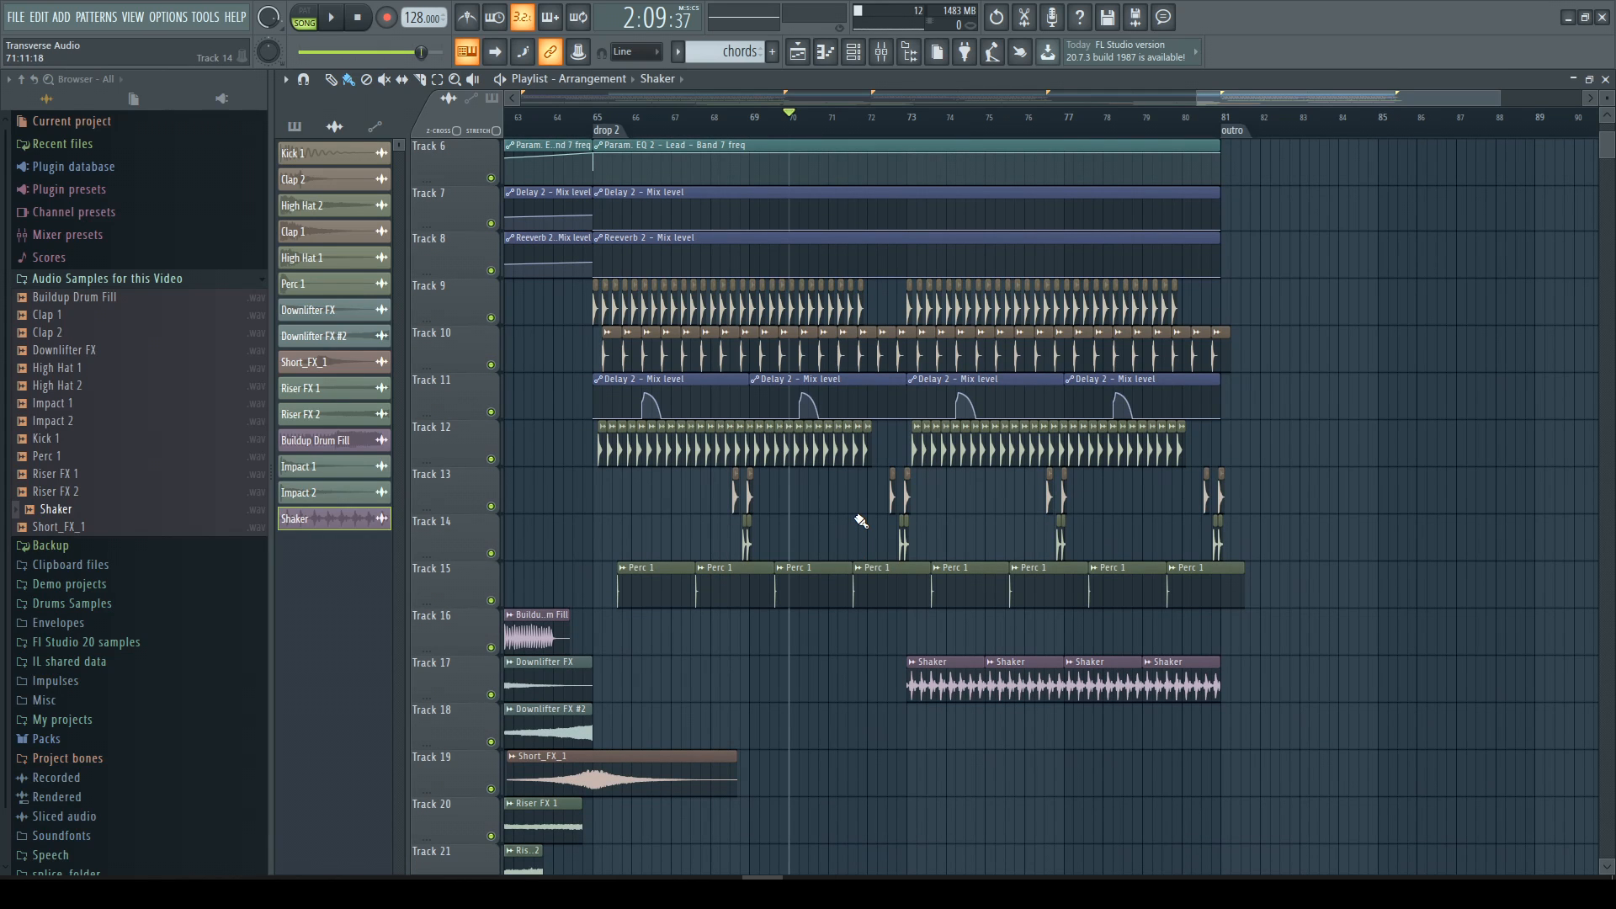
pyautogui.scroll(5, 860, 521)
pyautogui.scroll(-3, 1221, 440)
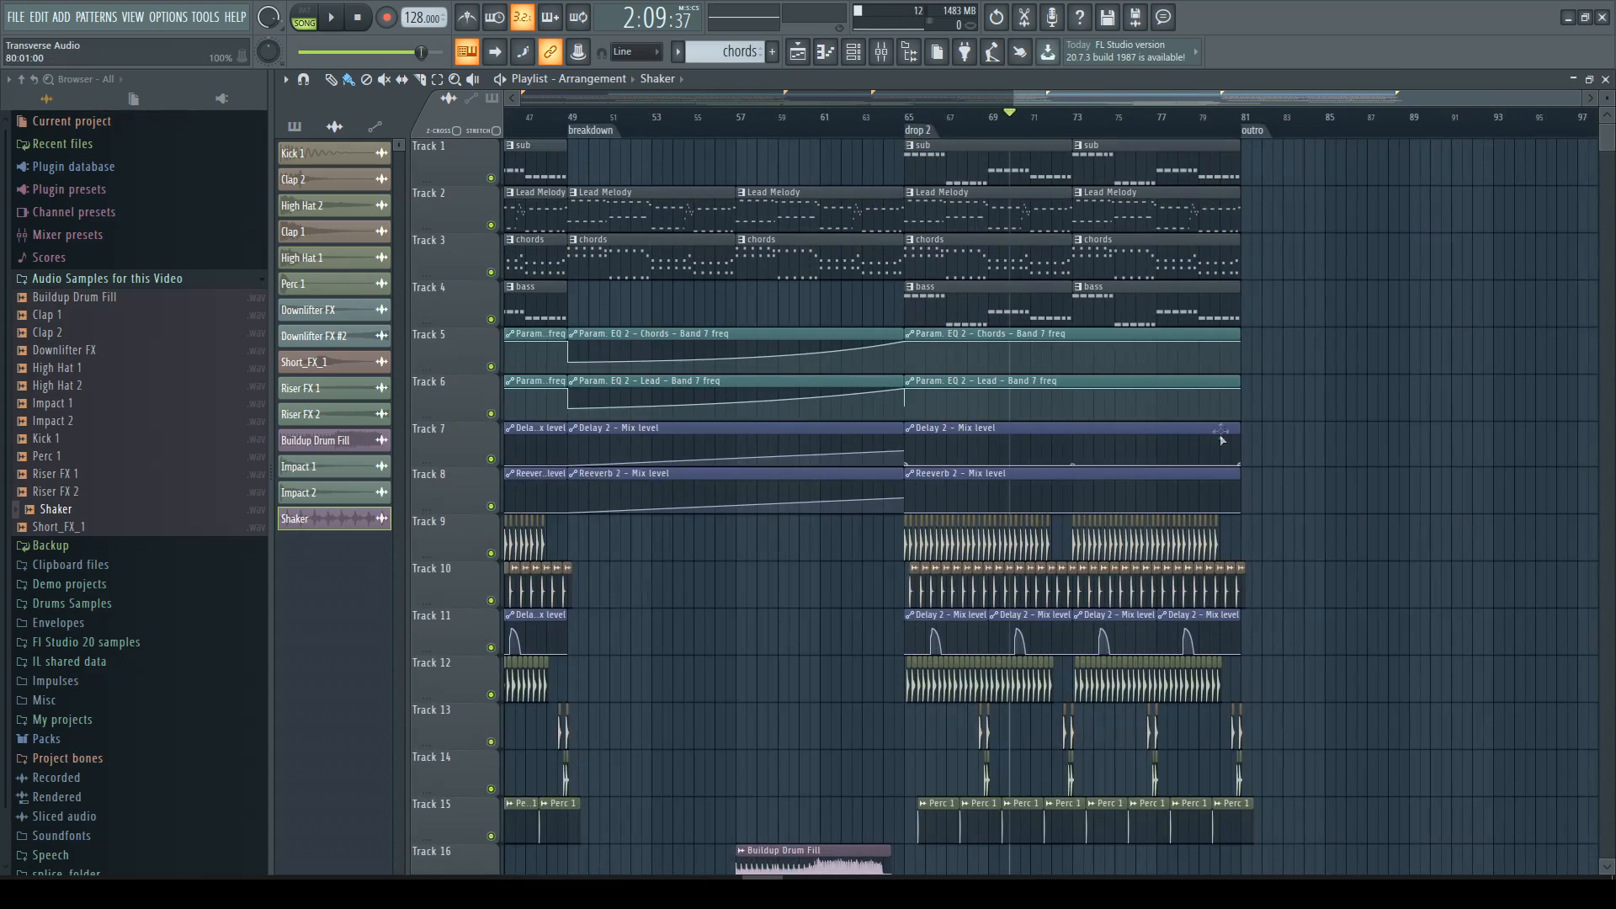
pyautogui.hscroll(4, 1187, 147)
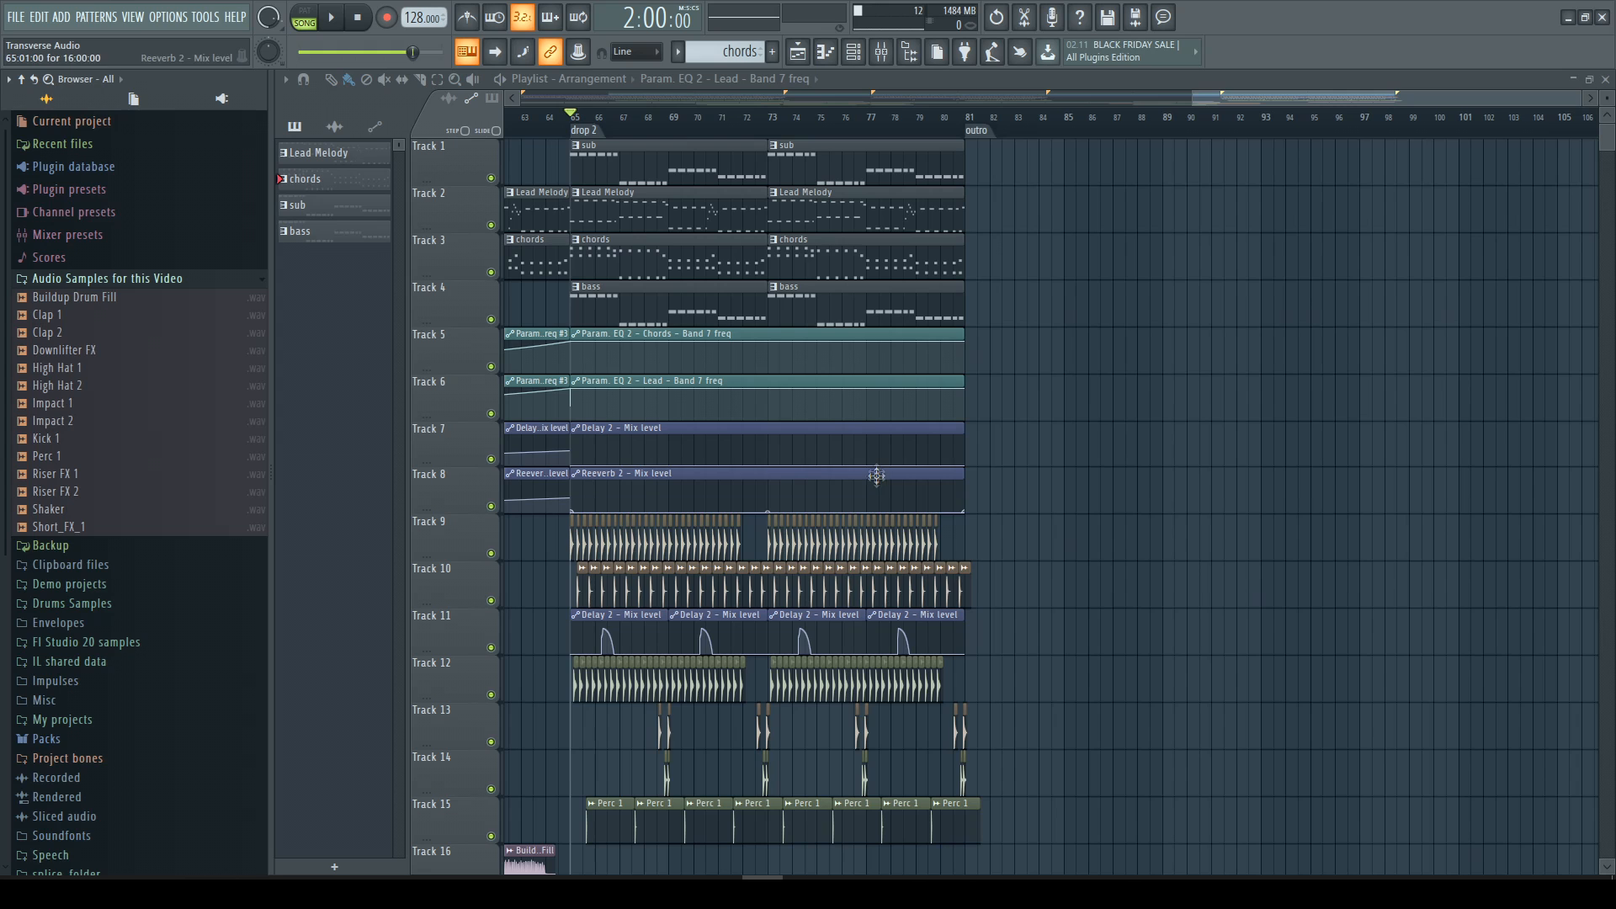
# Duplicate drop 2's drum, percussion and delay automation clips on Tracks 9 to 15 into the outro at bar 81.
pyautogui.moveTo(1215, 99)
pyautogui.mouseDown()
pyautogui.moveTo(1261, 99)
pyautogui.moveTo(1196, 108)
pyautogui.mouseUp()
pyautogui.scroll(-3, 913, 528)
pyautogui.moveTo(589, 371); pyautogui.dragTo(1096, 702)
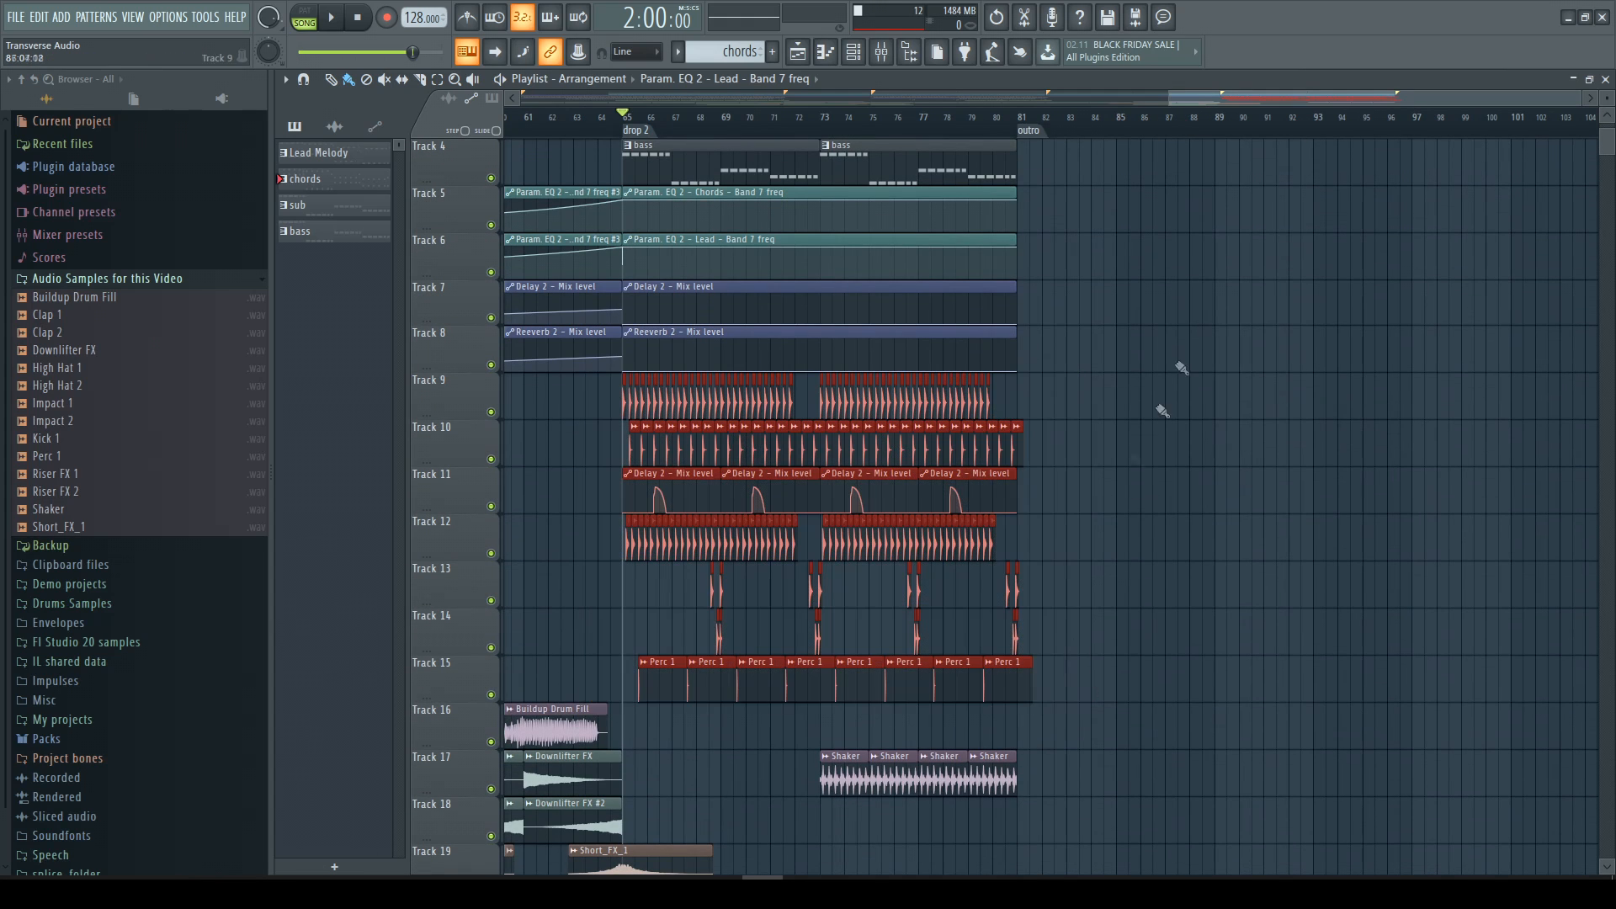
pyautogui.moveTo(1197, 99); pyautogui.dragTo(1242, 145)
pyautogui.hotkey('ctrl', 'b')
# Duplicate the last chords clip of drop 2 on Track 3 twice to extend it through the outro.
pyautogui.scroll(3, 934, 232)
pyautogui.click(888, 260)
pyautogui.moveTo(939, 266); pyautogui.dragTo(889, 260)
pyautogui.hotkey('ctrl', 'b')
pyautogui.hotkey('ctrl', 'b')
pyautogui.scroll(-4, 1094, 337)
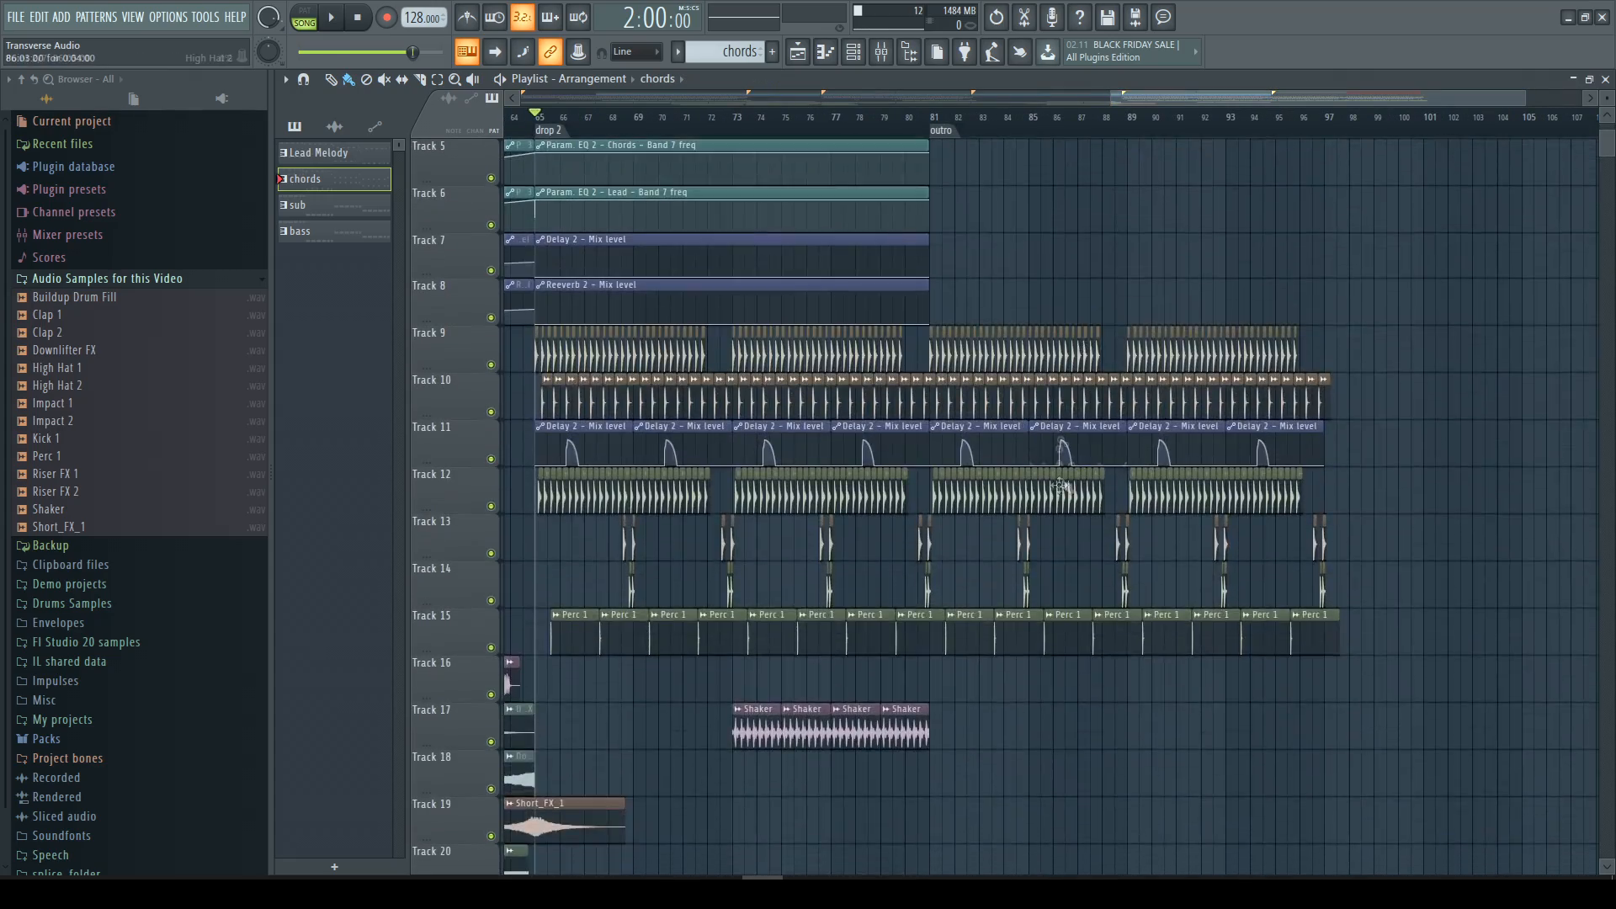
# Delete all the drum clips on Track 12 in the outro, from bar 81 onward.
pyautogui.scroll(2, 1060, 484)
pyautogui.rightClick(858, 490)
pyautogui.moveTo(1111, 493); pyautogui.dragTo(1437, 504)
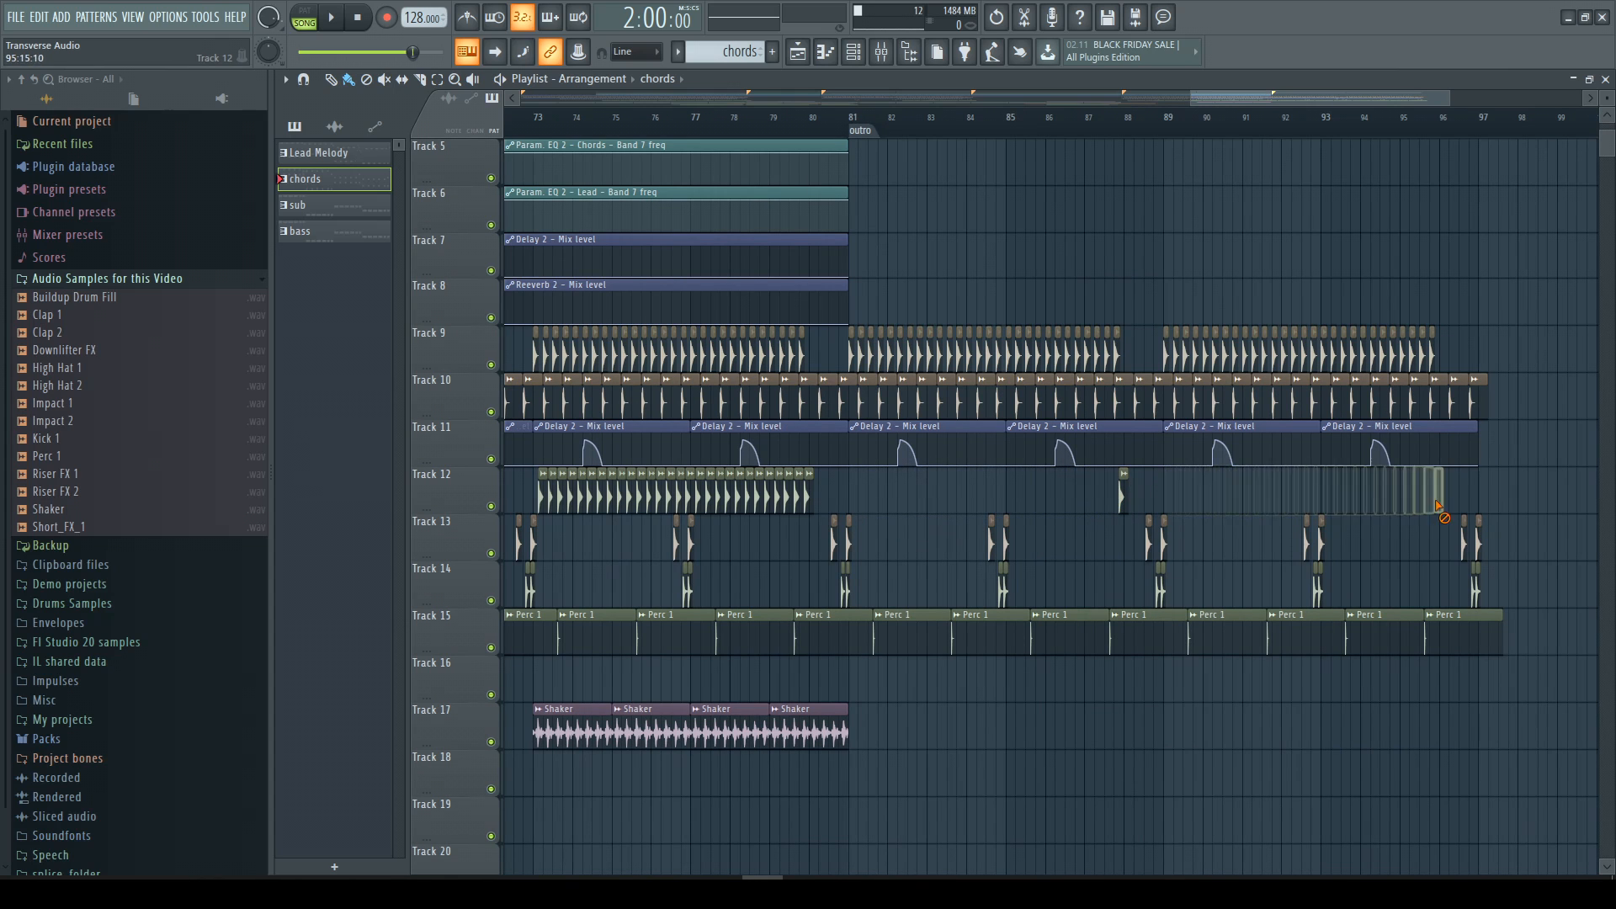
pyautogui.click(1122, 491)
# Thin out the outro's end by deleting the Track 9 drum clips from bar 93 and the last Clap 2 clips on Track 10 from about bar 95.
pyautogui.scroll(2, 1463, 345)
pyautogui.moveTo(1463, 345)
pyautogui.mouseDown()
pyautogui.moveTo(1450, 360)
pyautogui.moveTo(1233, 357)
pyautogui.mouseUp()
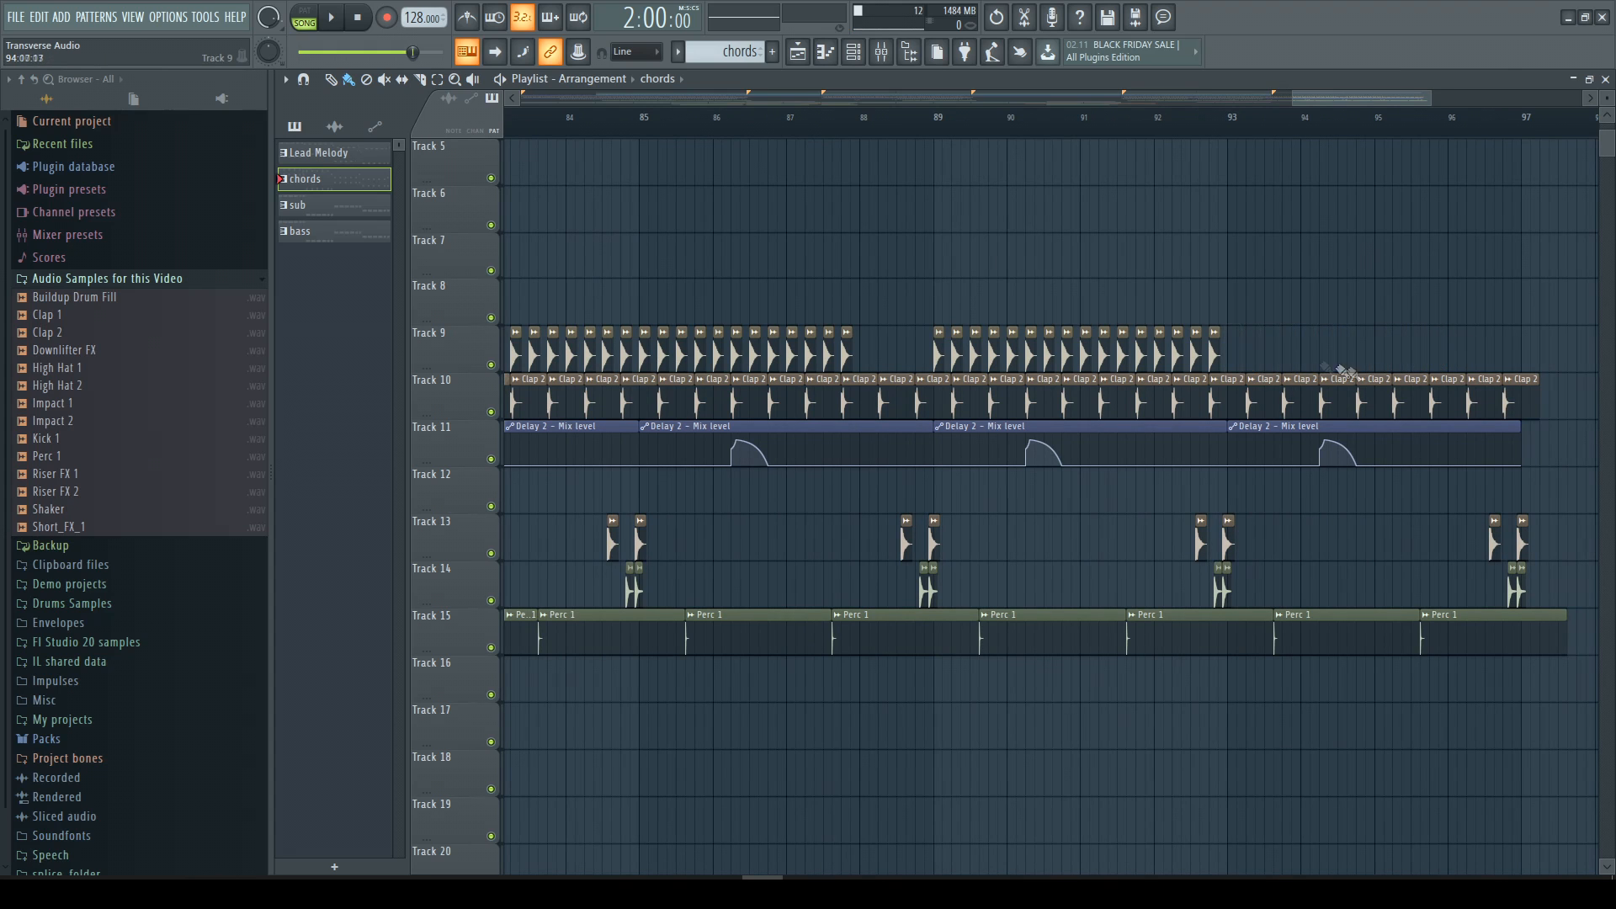
pyautogui.moveTo(1524, 394); pyautogui.dragTo(1401, 403)
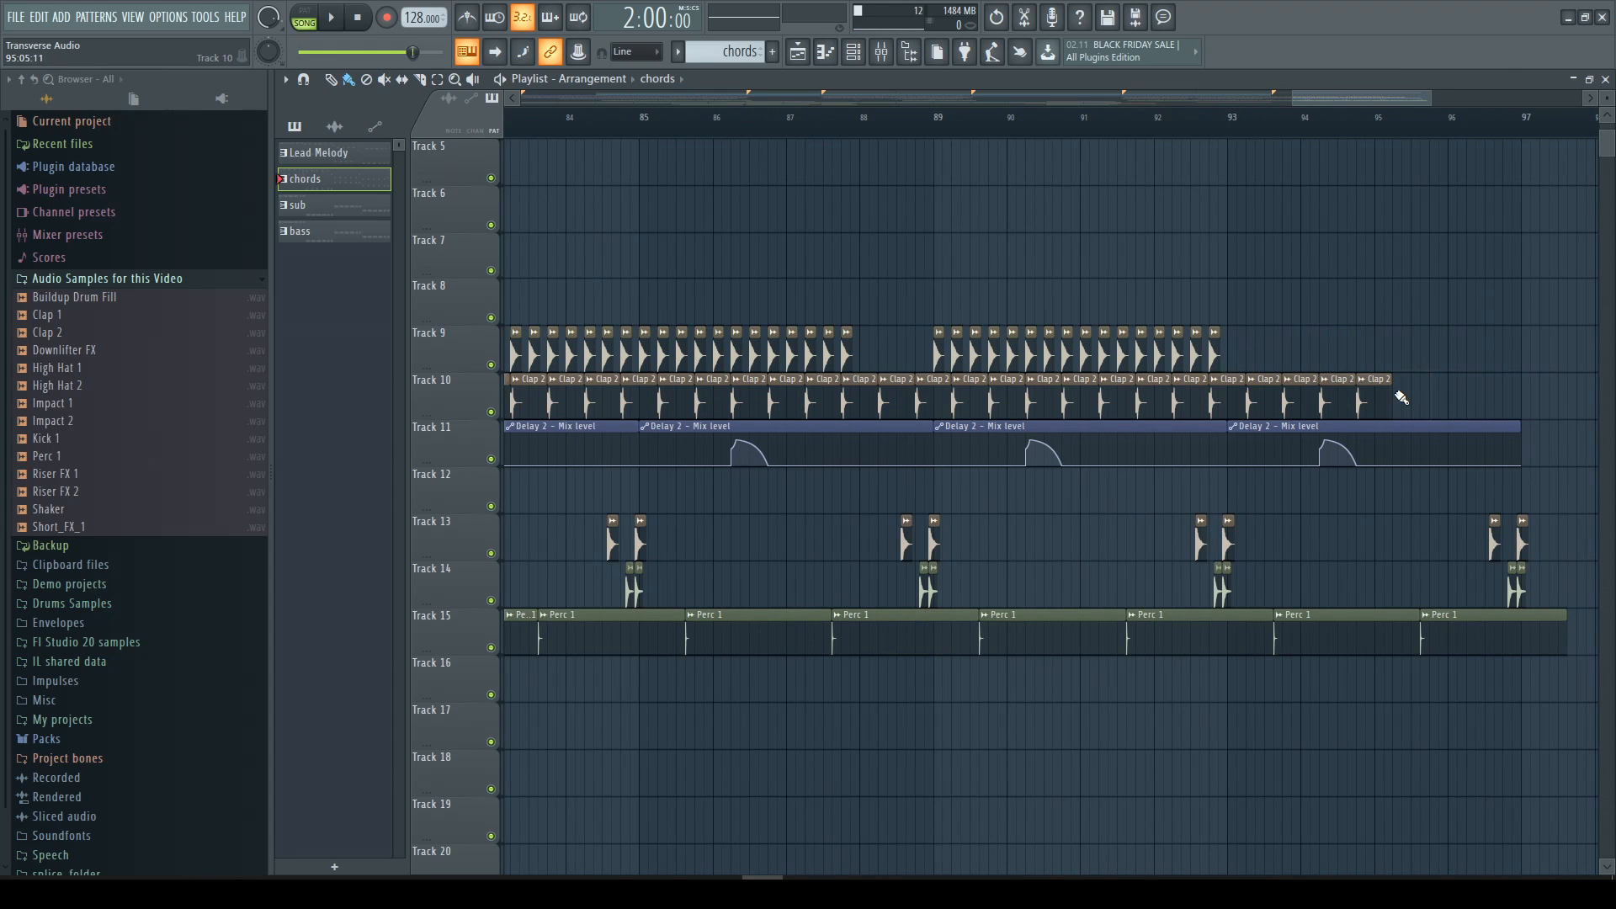
pyautogui.scroll(-1, 1369, 383)
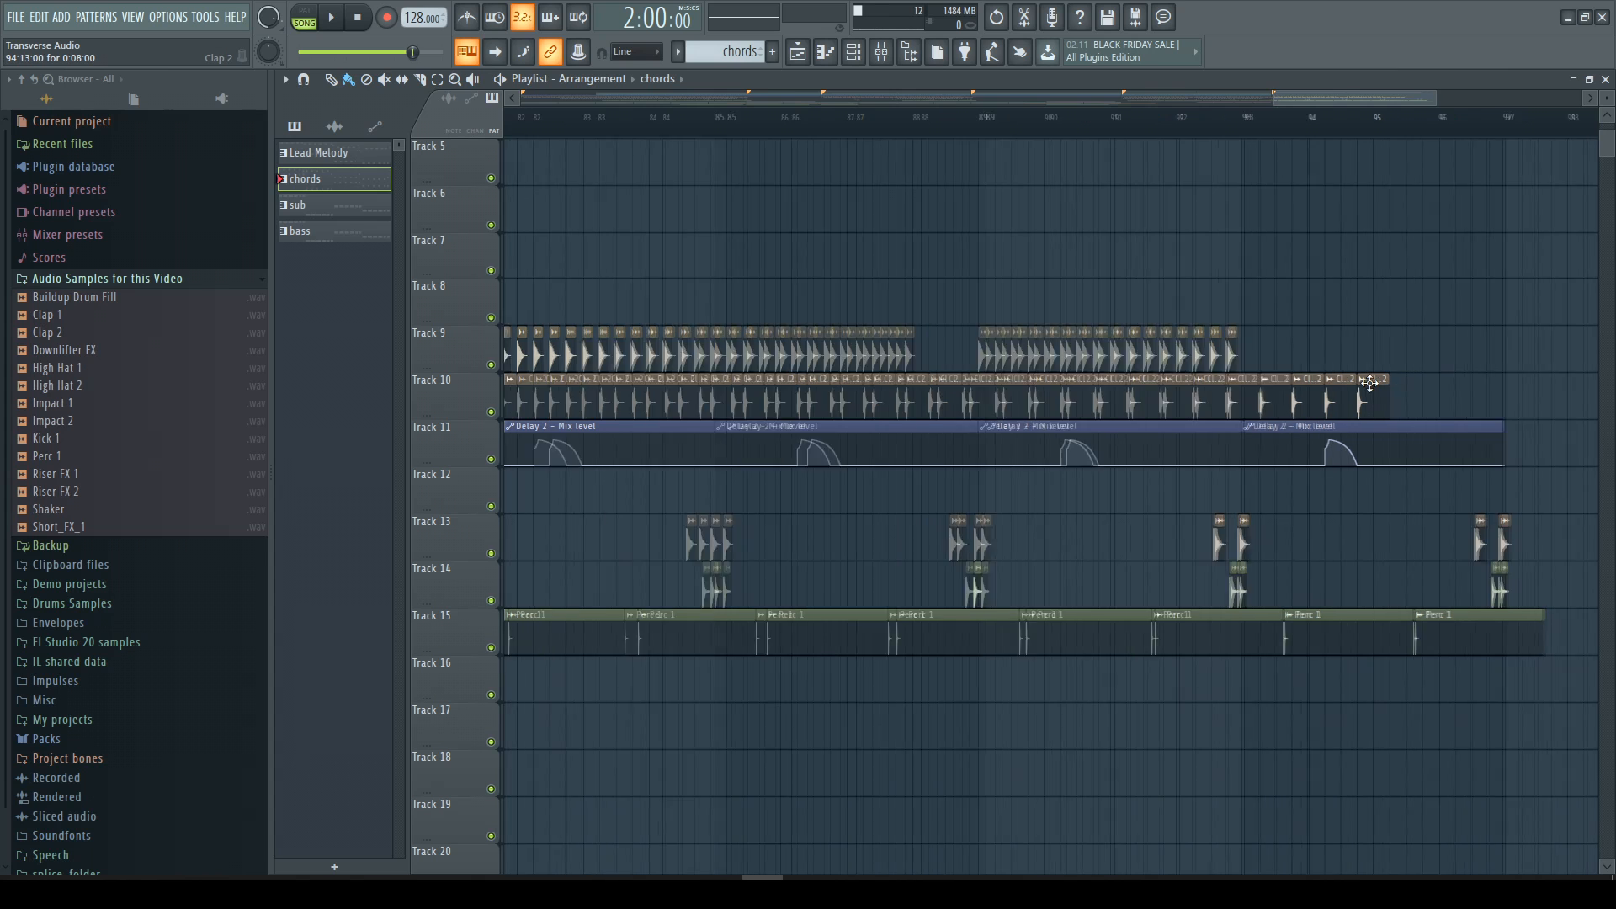
# Extend the chords and lead Param. EQ 2 Band 7 freq automation clips on Tracks 5 and 6 through the outro to bar 97.
pyautogui.scroll(-3, 1370, 383)
pyautogui.scroll(4, 1324, 364)
pyautogui.moveTo(811, 335); pyautogui.dragTo(821, 394)
pyautogui.moveTo(817, 334); pyautogui.dragTo(1449, 350)
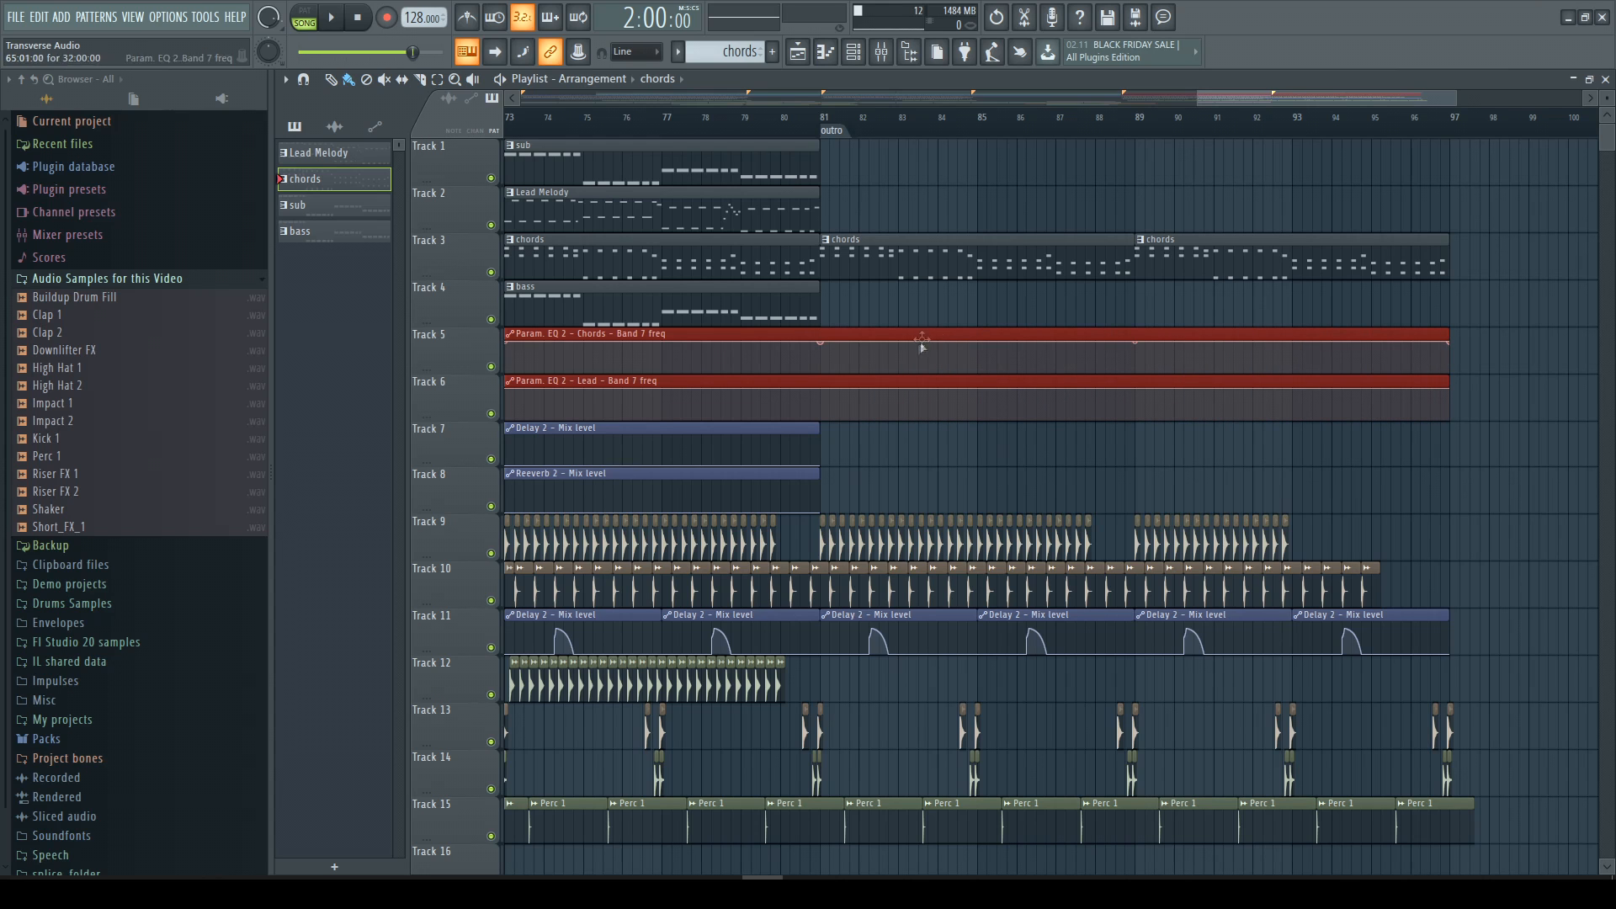
# Shape the chords EQ frequency automation on Track 5 to drop to about 74% at bar 81 and fall gradually until bar 97.
pyautogui.rightClick(824, 346)
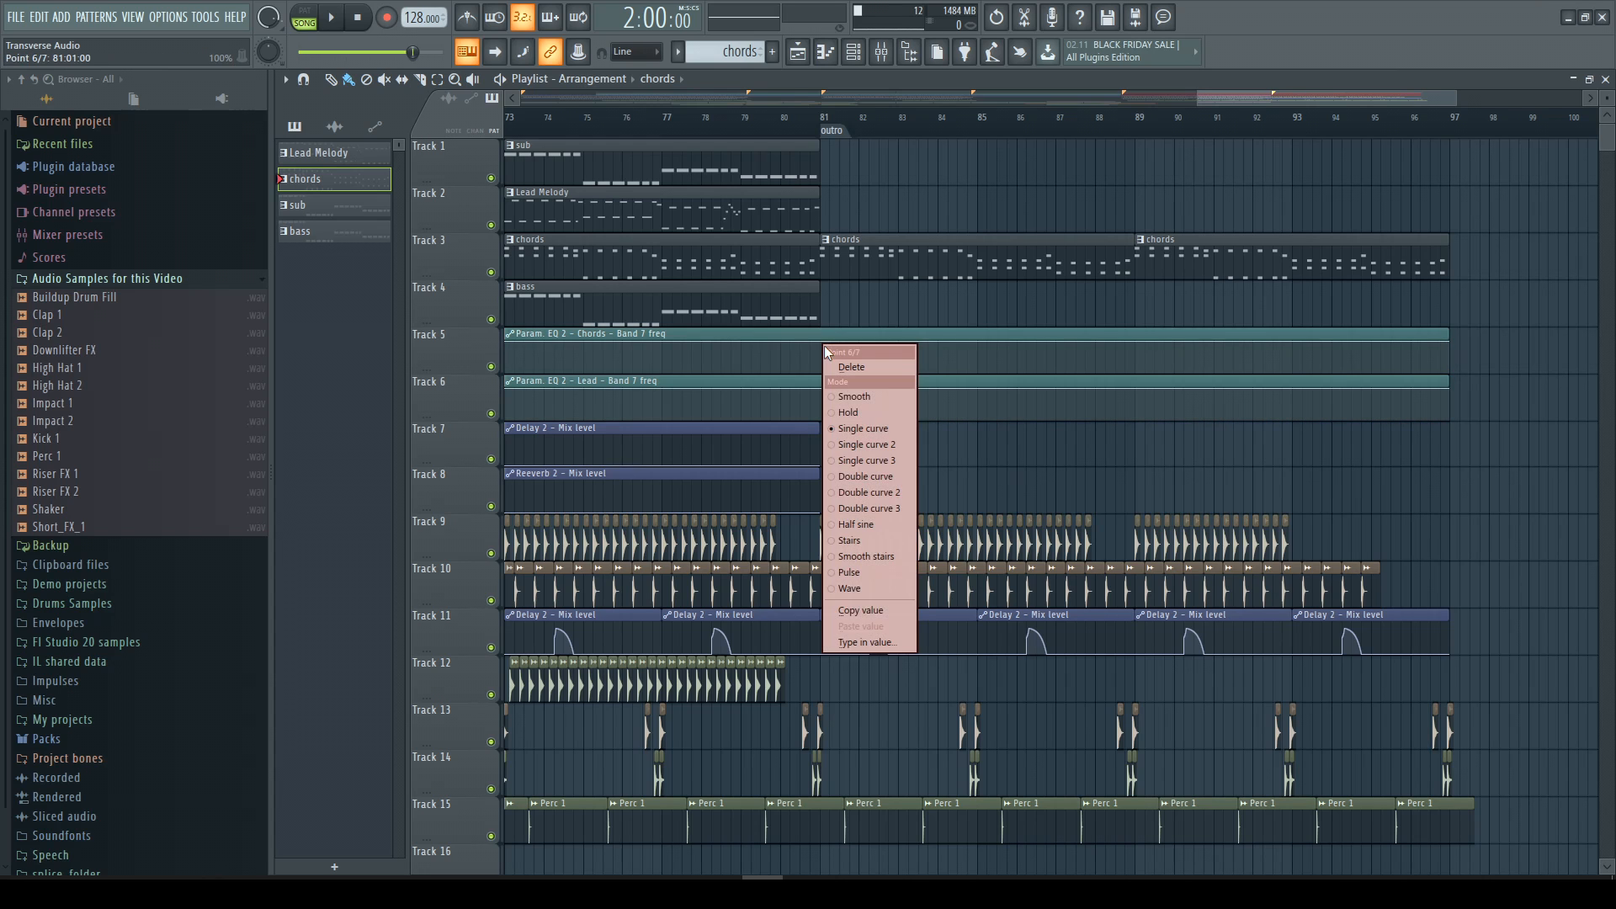
pyautogui.click(823, 343)
pyautogui.rightClick(1449, 352)
pyautogui.moveTo(1449, 352); pyautogui.dragTo(1450, 358)
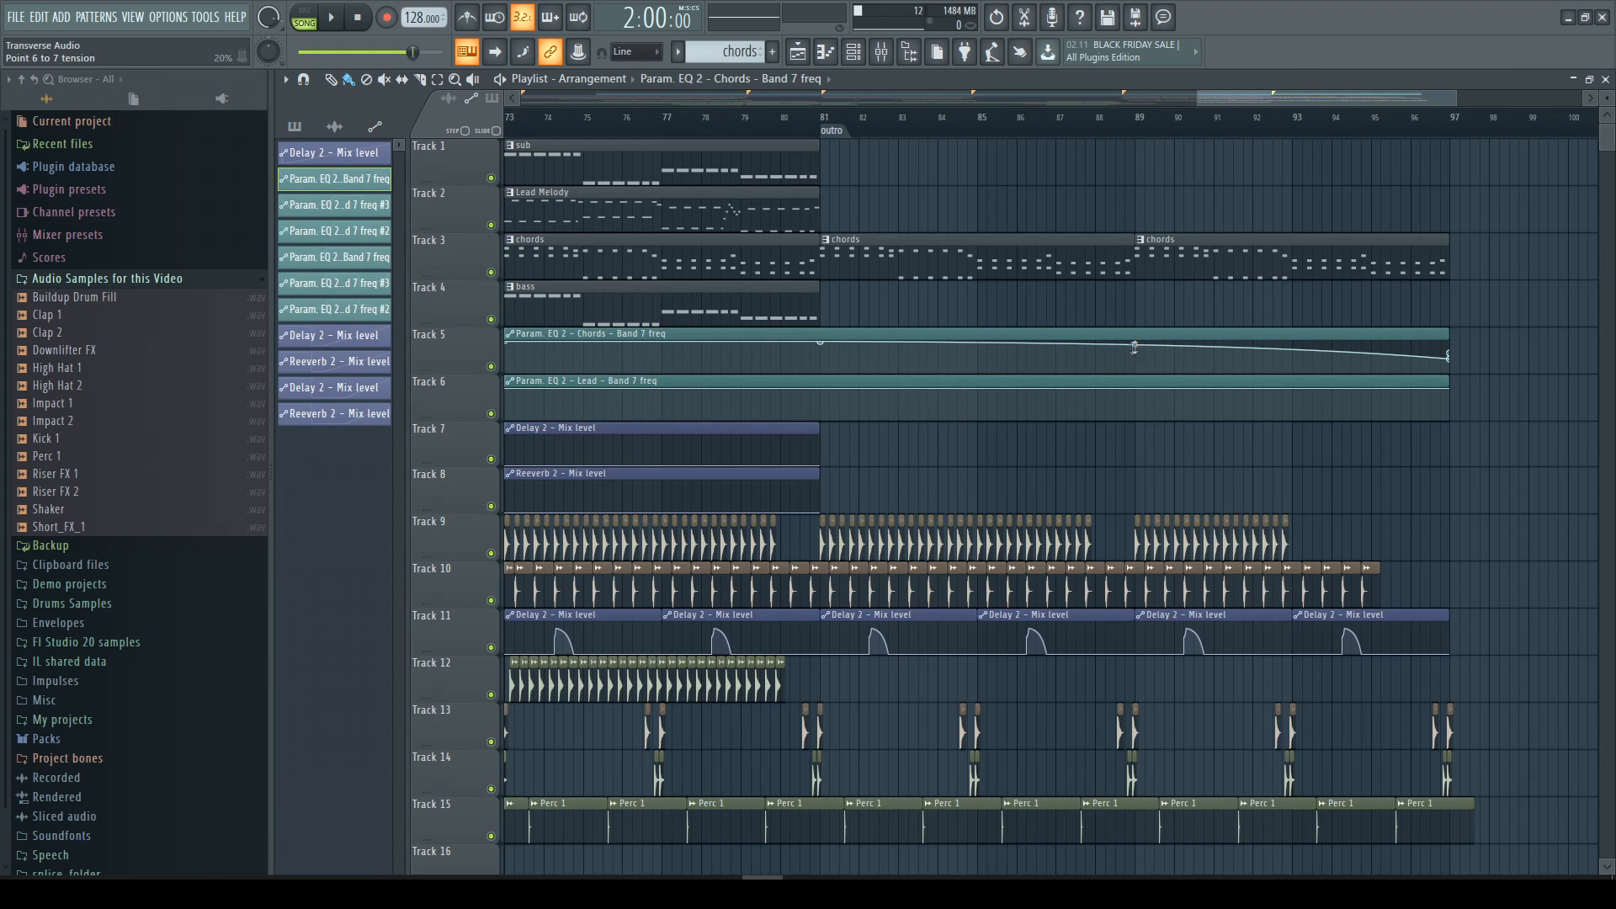
pyautogui.moveTo(822, 344); pyautogui.dragTo(825, 349)
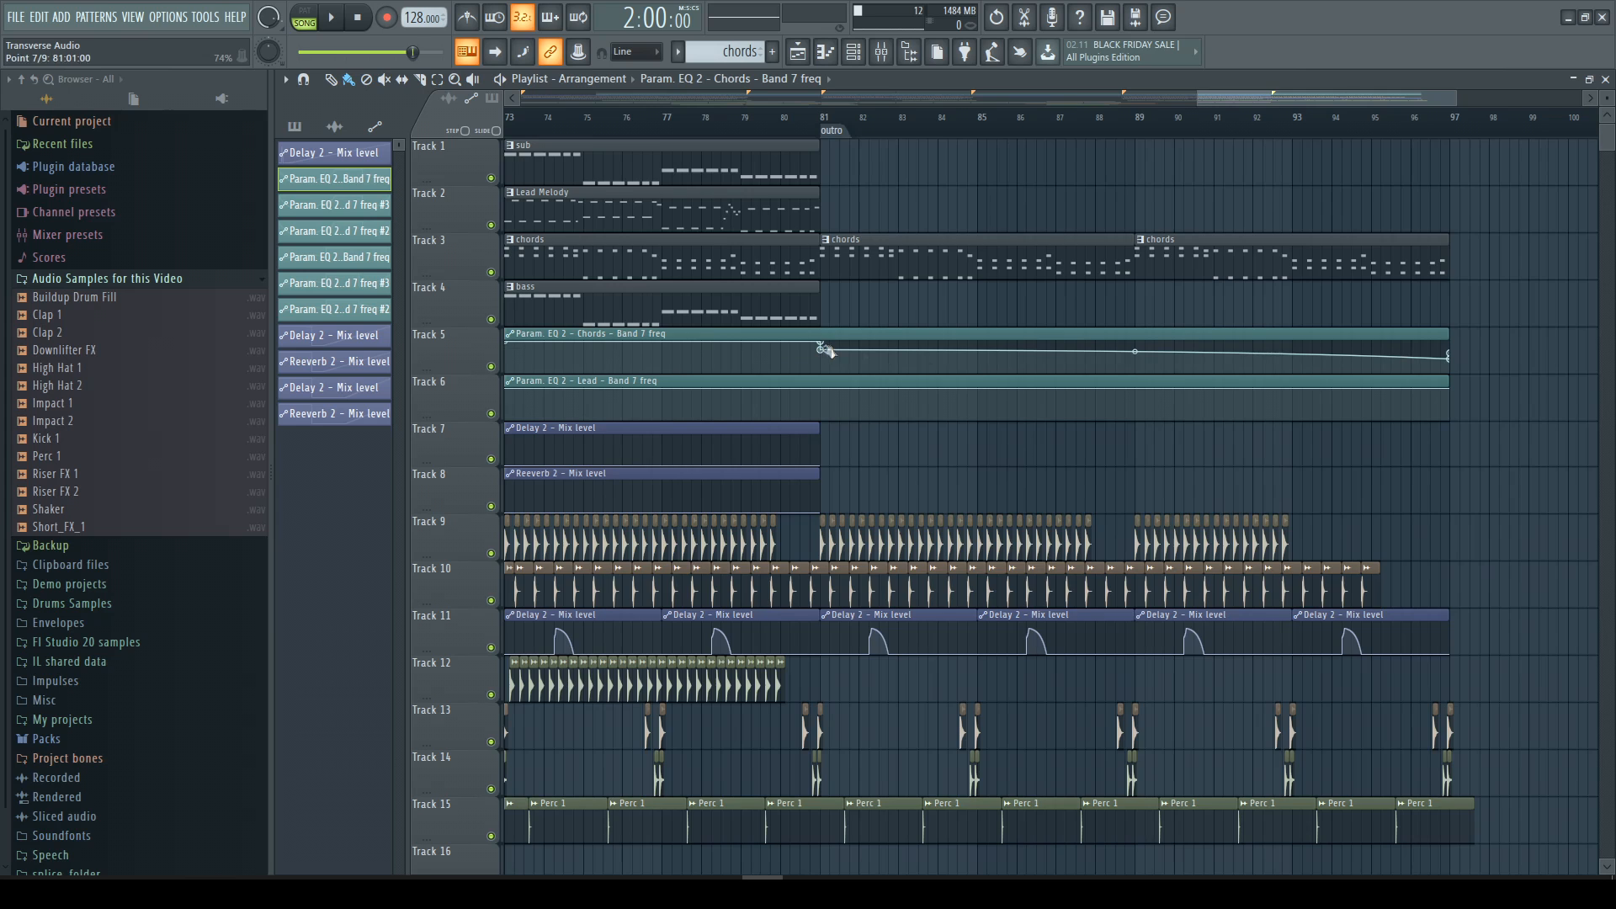
pyautogui.scroll(-2, 1218, 350)
pyautogui.rightClick(1394, 362)
pyautogui.click(1408, 378)
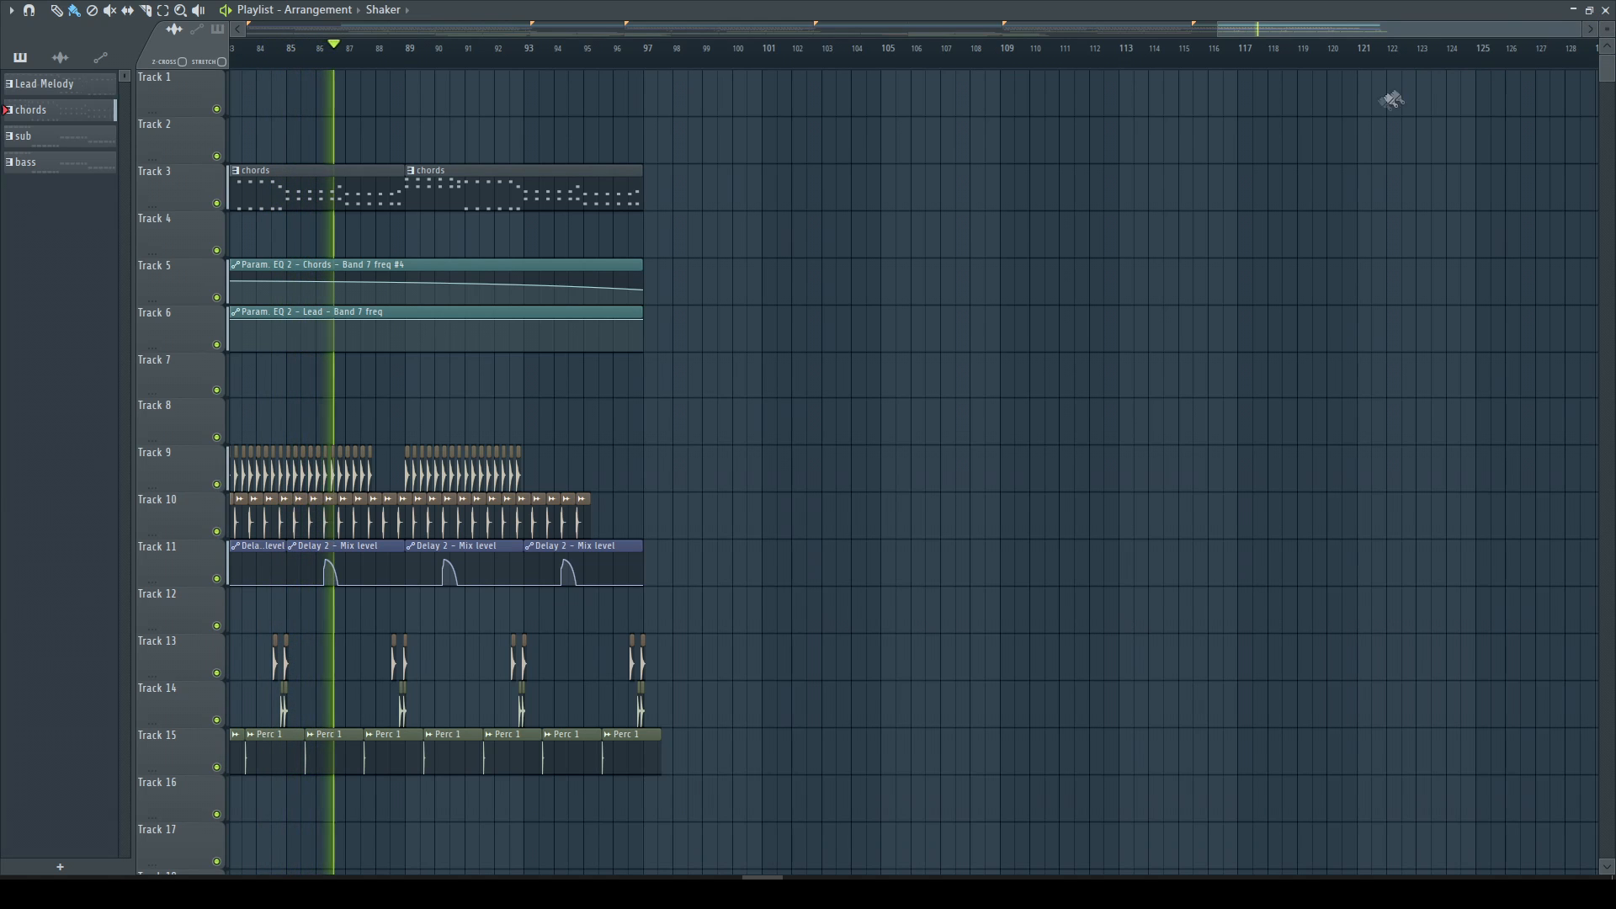
pyautogui.moveTo(1331, 31); pyautogui.dragTo(1049, 58)
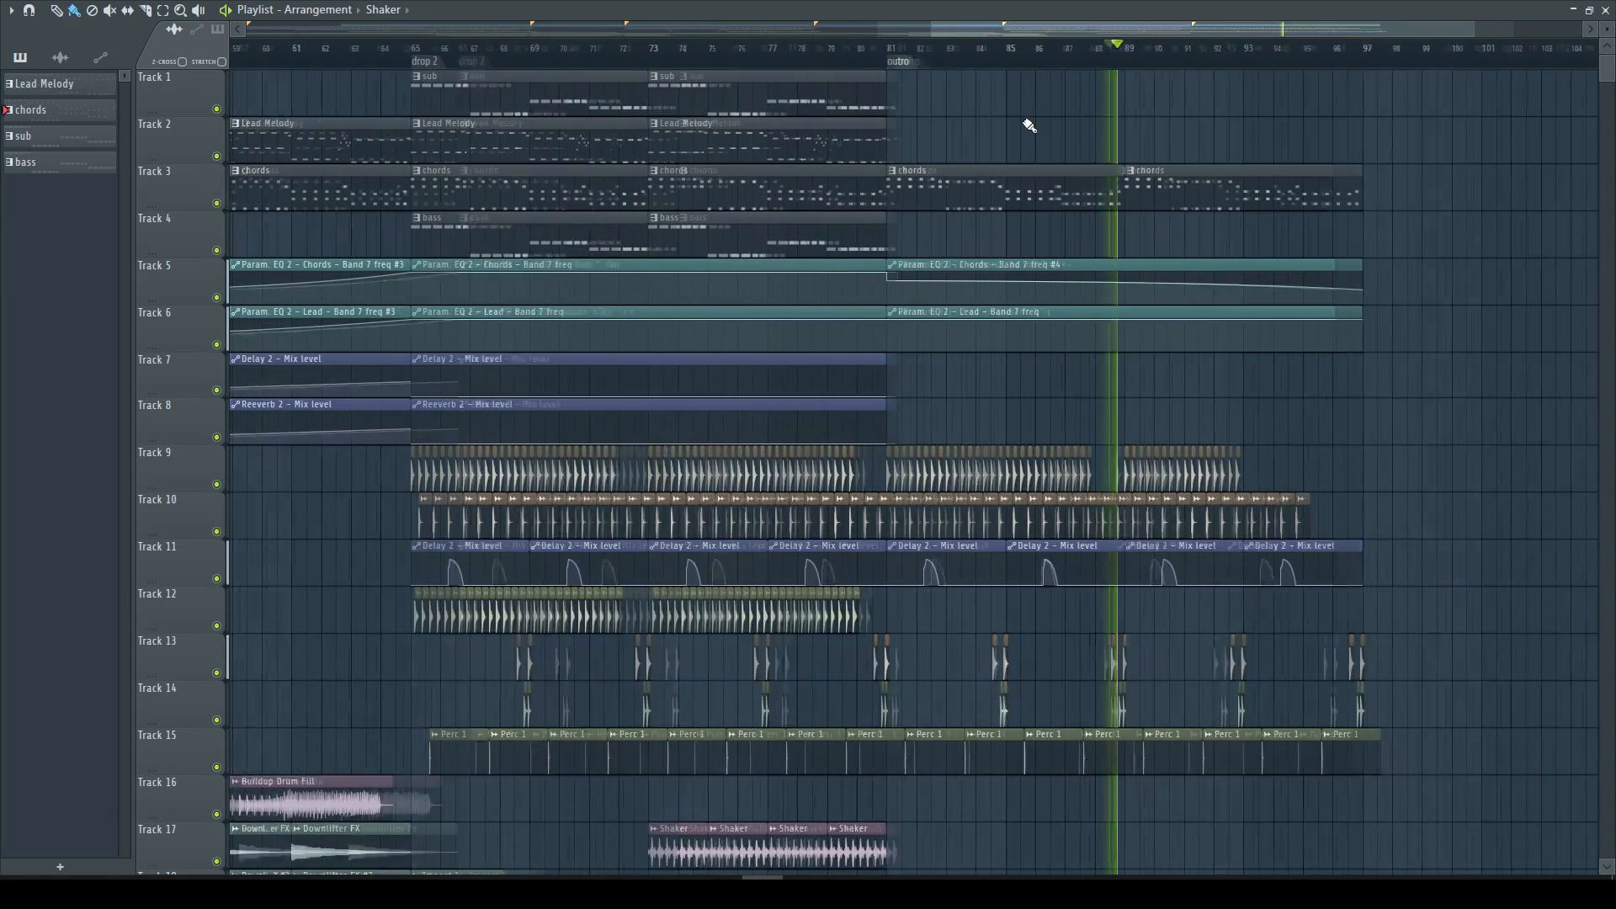
pyautogui.scroll(-3, 1029, 125)
pyautogui.scroll(-2, 1029, 126)
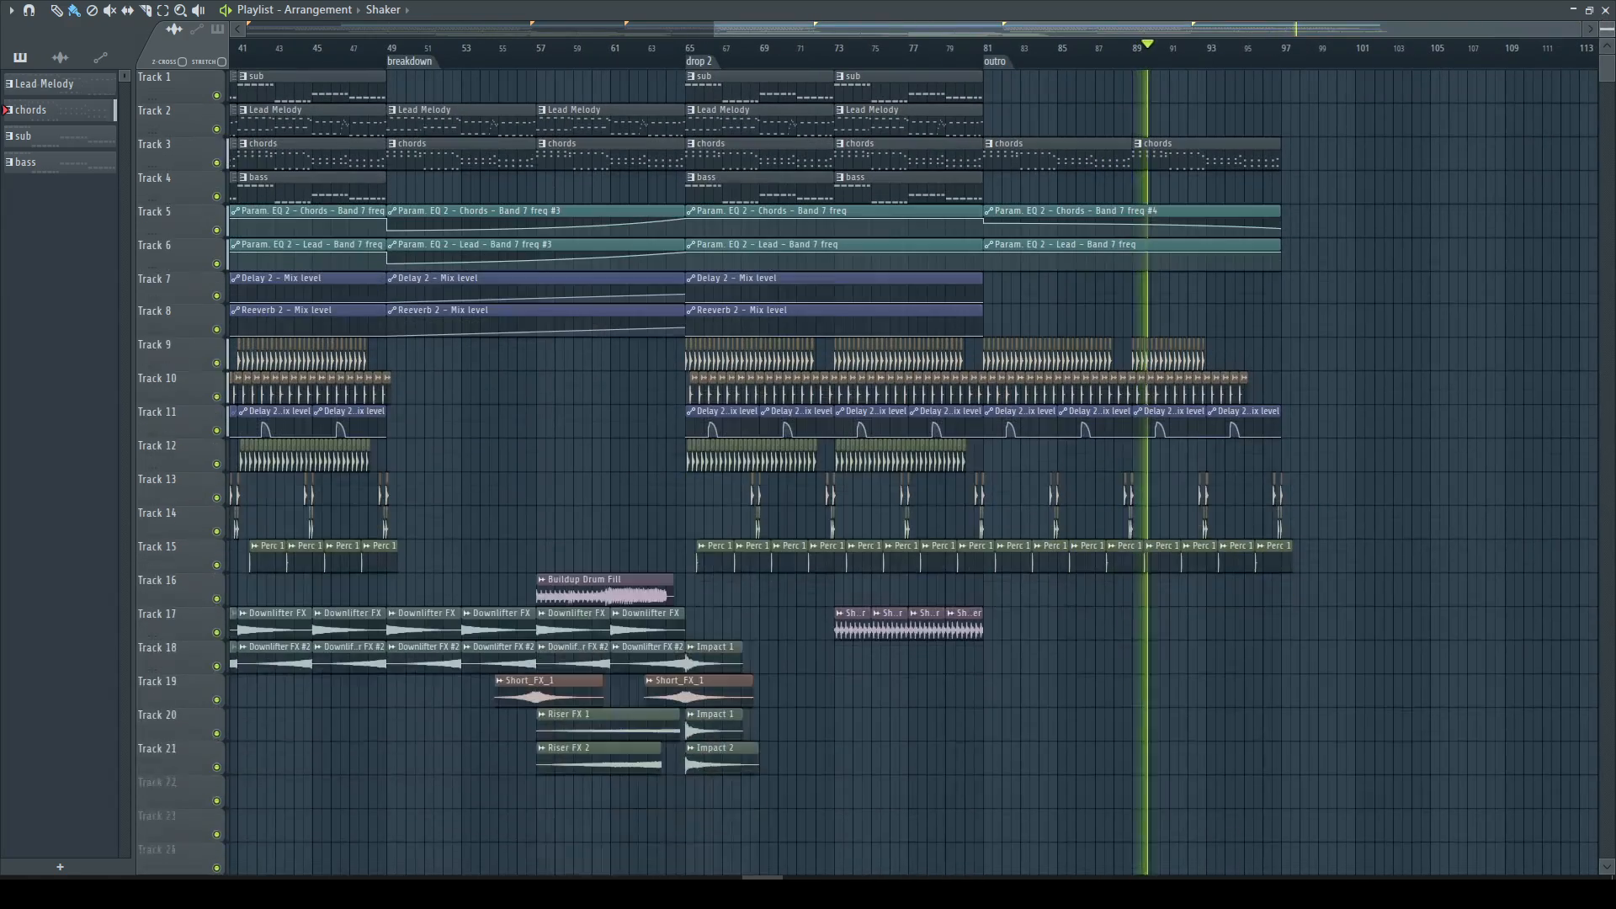